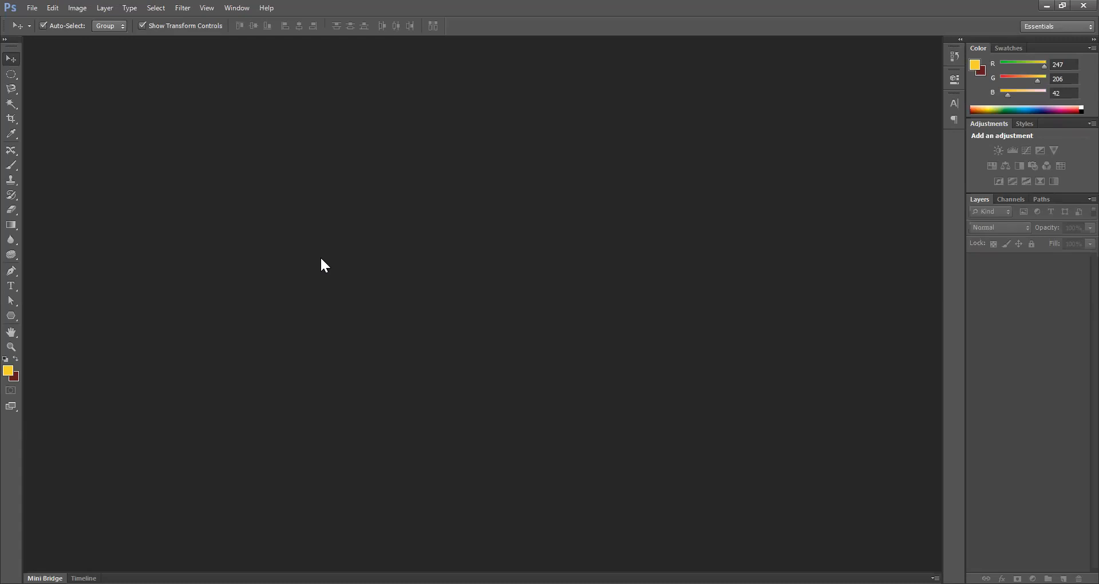
# Start a new document named SAMPLE with a width of 1920 and a height of 1080 pixels
pyautogui.hotkey('ctrl', 'n')
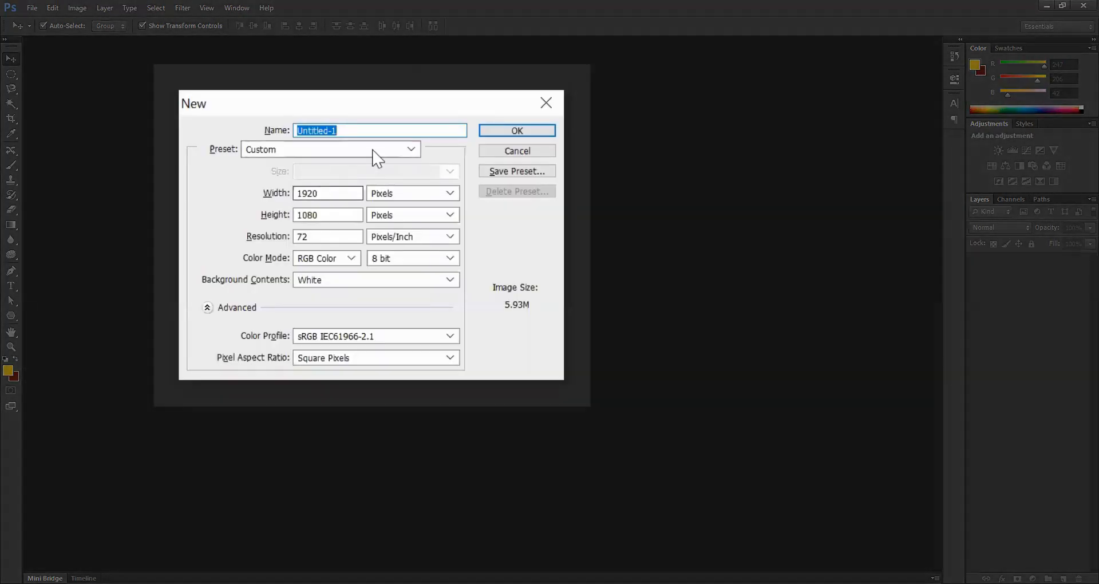
pyautogui.doubleClick(322, 129)
pyautogui.write('SAMPLE')
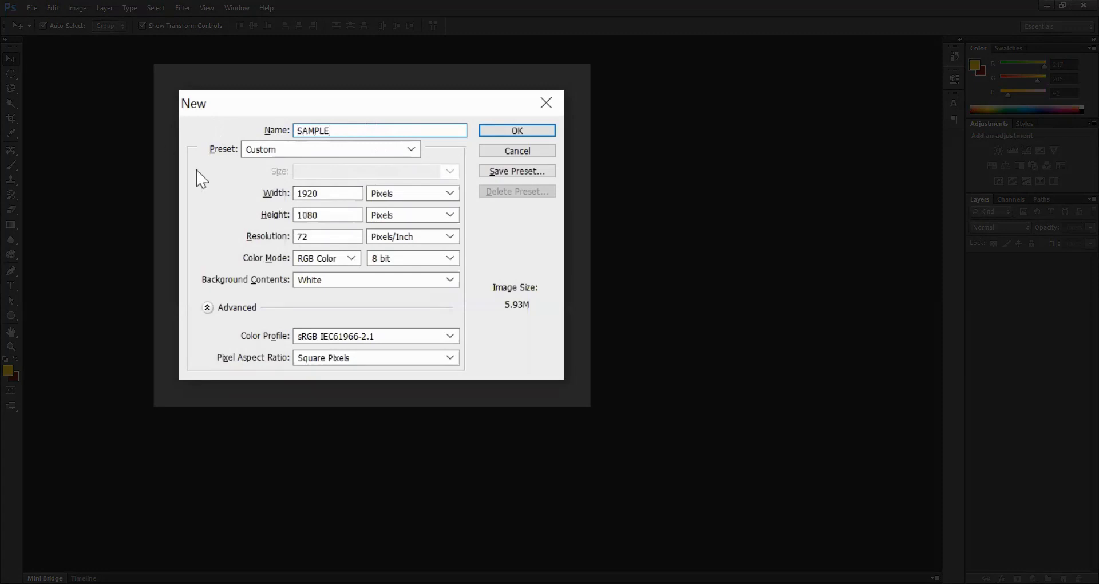
pyautogui.doubleClick(324, 193)
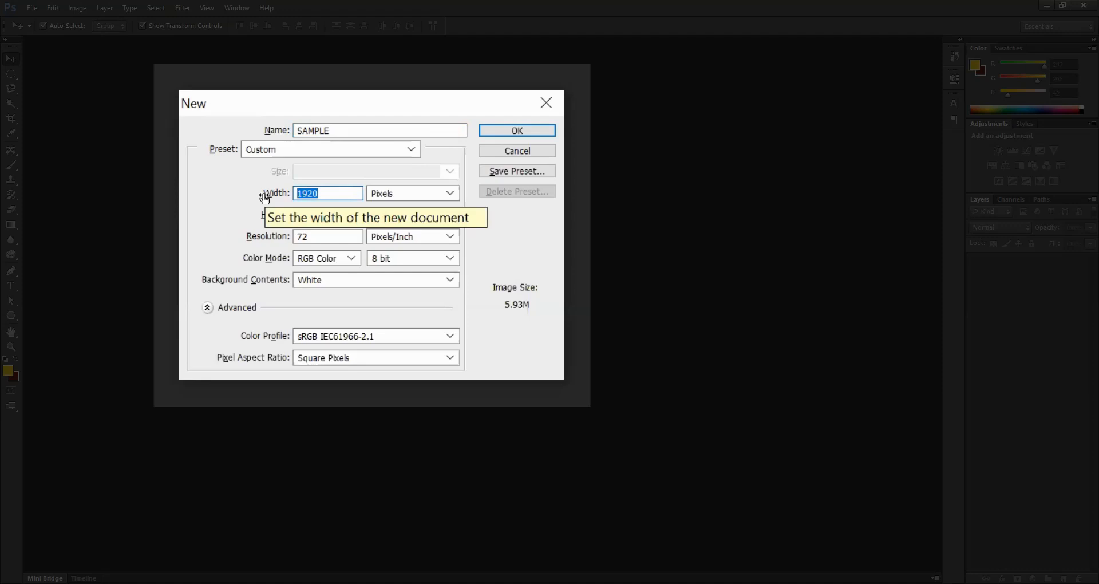
pyautogui.doubleClick(338, 216)
pyautogui.write('1080')
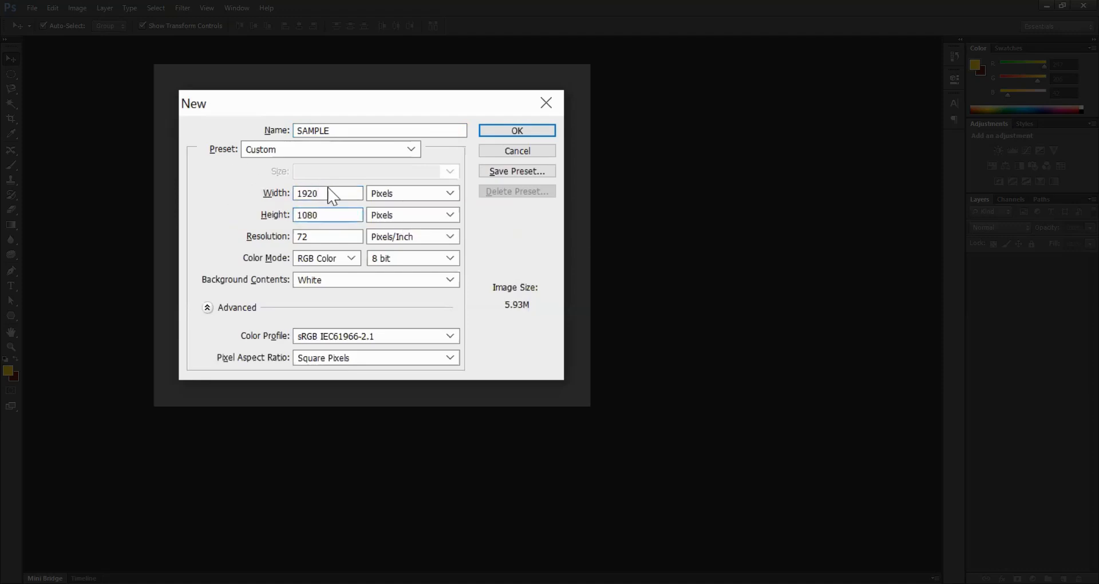
# Try inches as the new document's size unit, switch back to pixels and re-enter the height as 1080
pyautogui.click(403, 195)
pyautogui.click(402, 208)
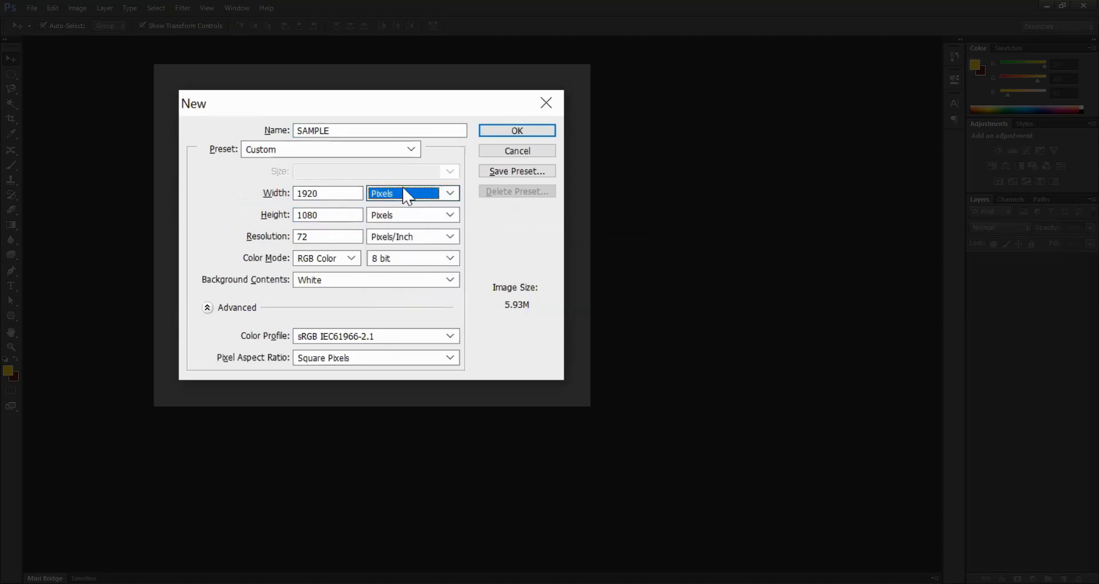
pyautogui.click(406, 195)
pyautogui.click(405, 222)
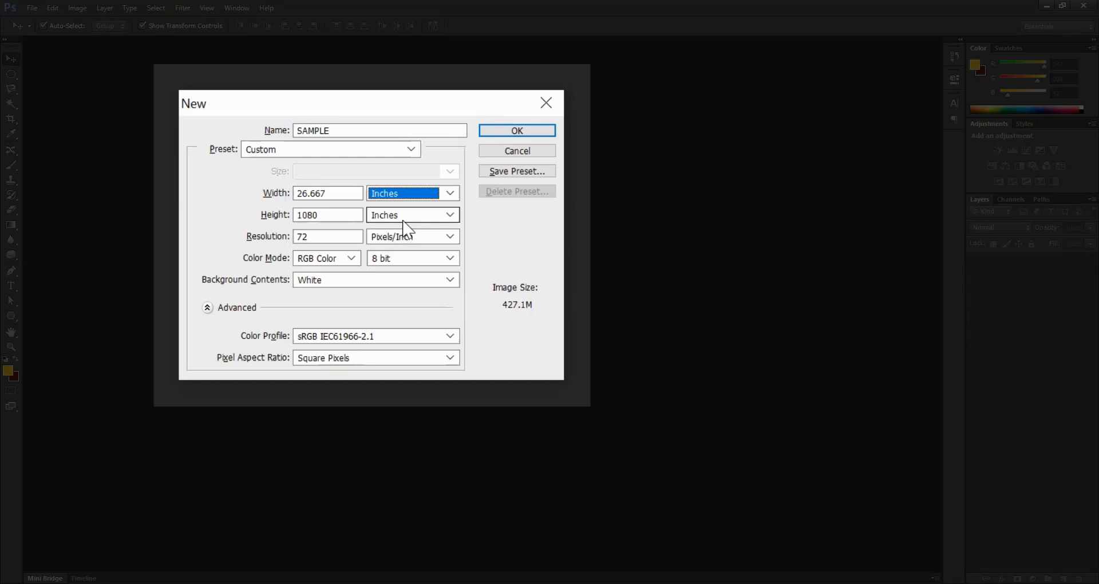
pyautogui.click(386, 195)
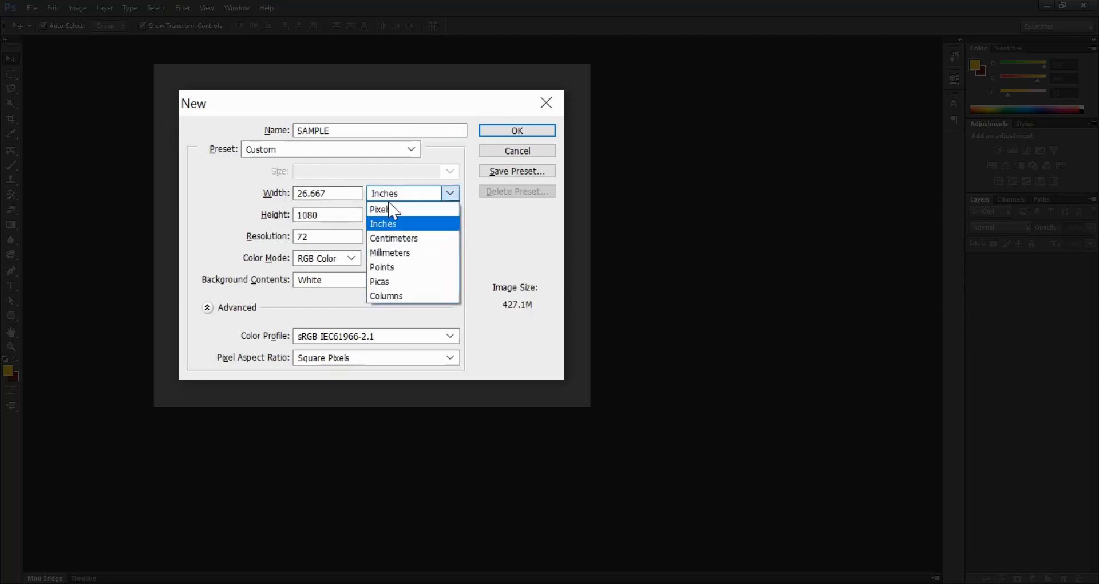
pyautogui.click(389, 210)
pyautogui.moveTo(350, 218); pyautogui.dragTo(229, 216)
pyautogui.write('1080')
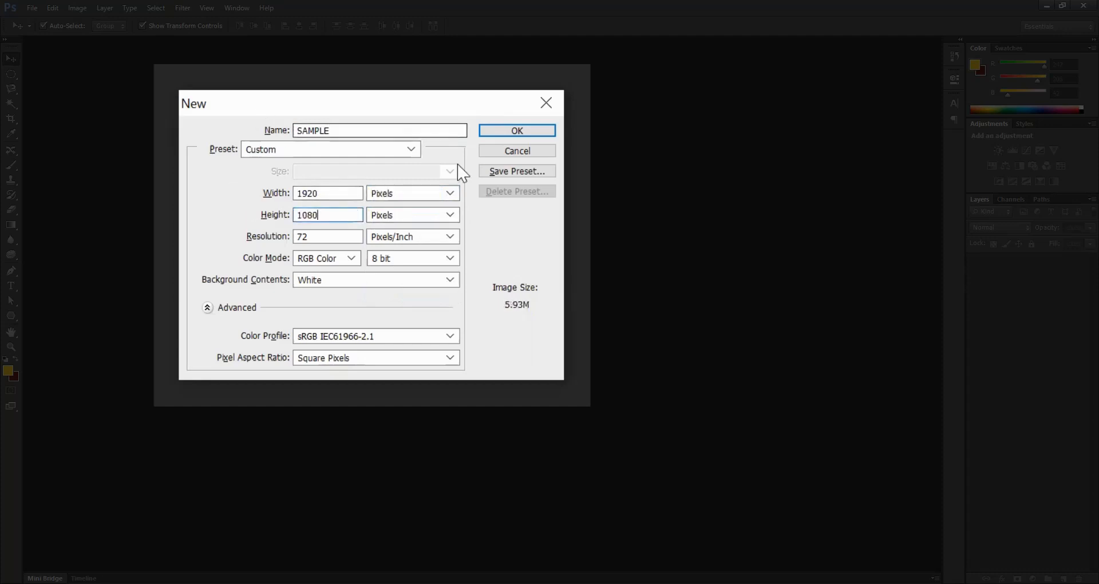
# Convert the document's 1920 by 1080 dimensions to inches and back to pixels
pyautogui.click(342, 194)
pyautogui.click(338, 215)
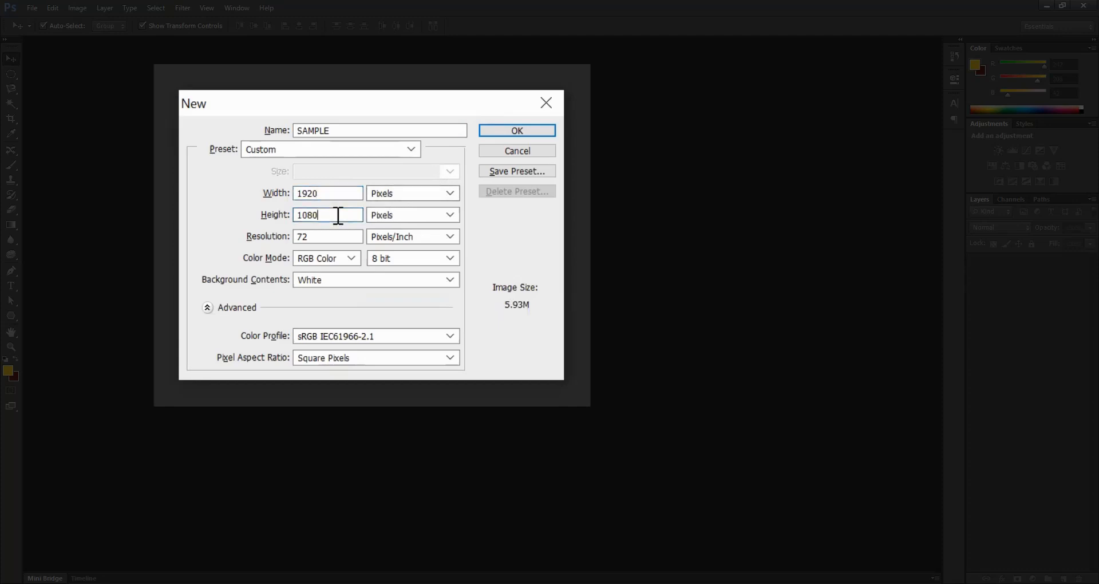
pyautogui.click(391, 198)
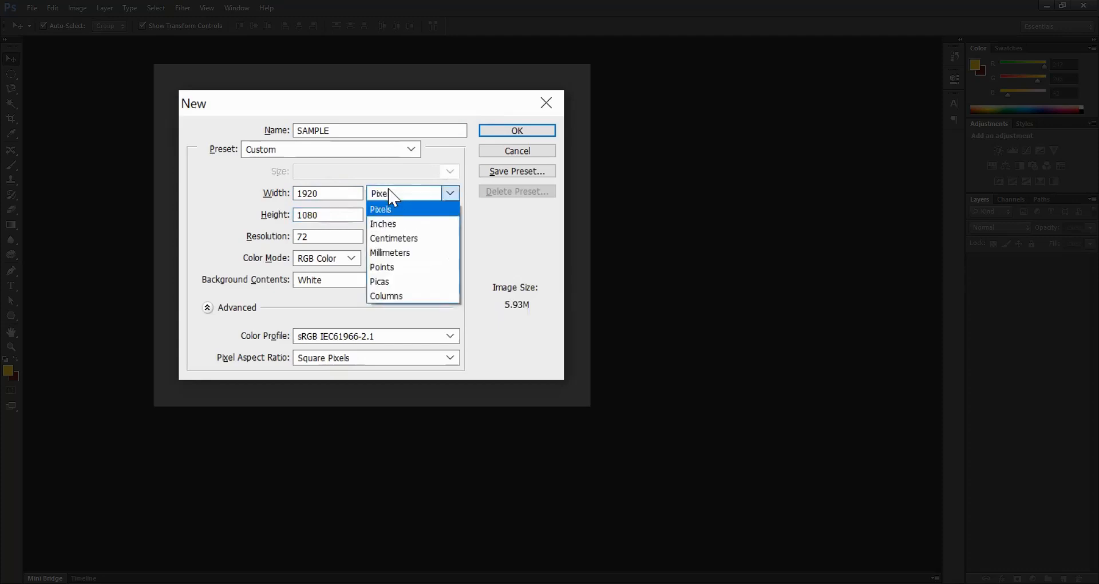
pyautogui.click(392, 222)
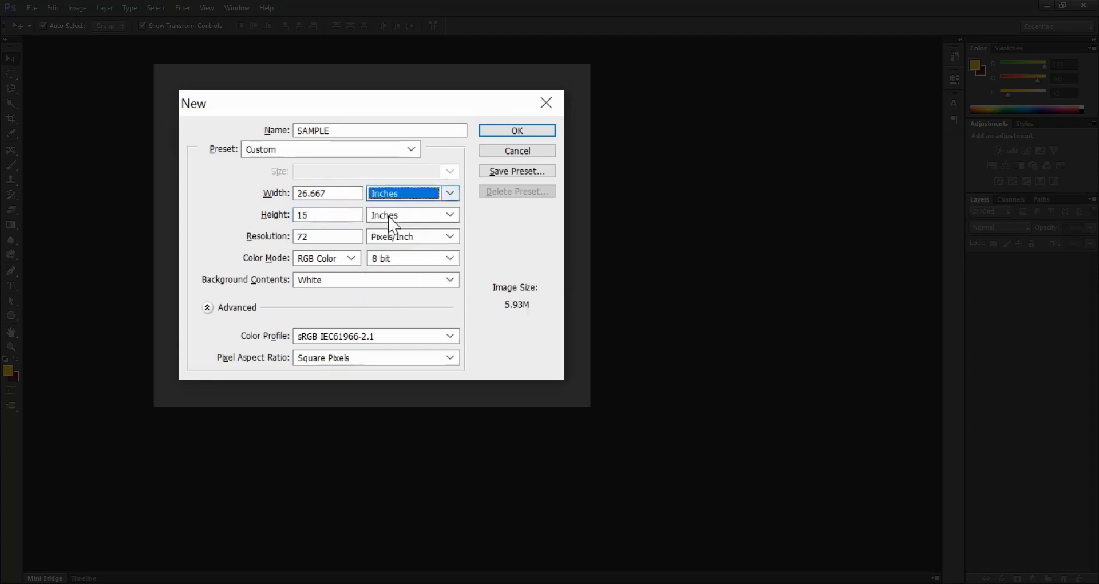
pyautogui.click(389, 195)
pyautogui.click(391, 208)
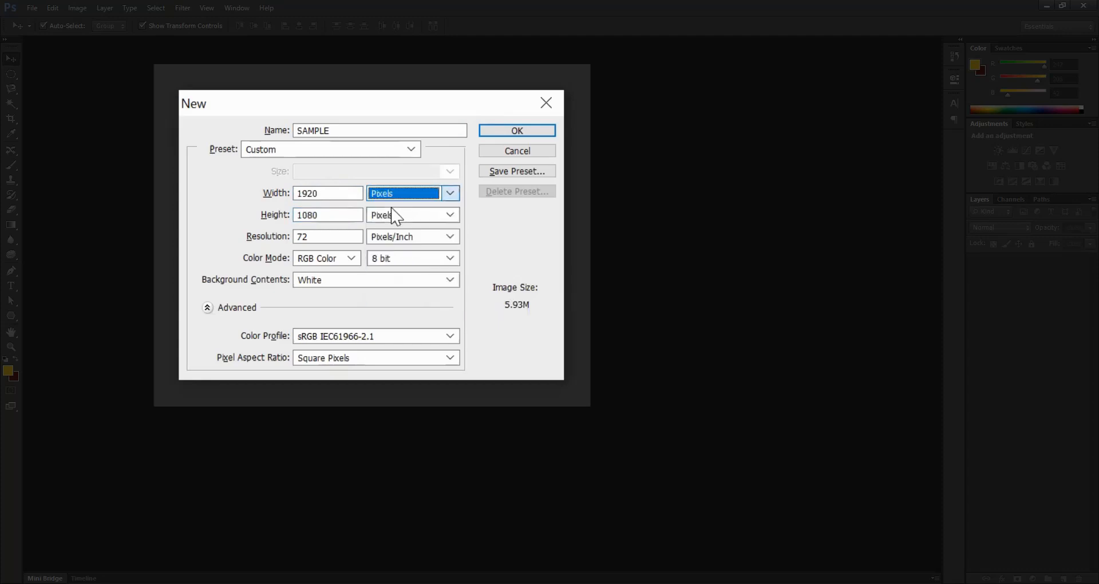
# Set the resolution to 200 pixels per inch and create the SAMPLE document
pyautogui.click(348, 236)
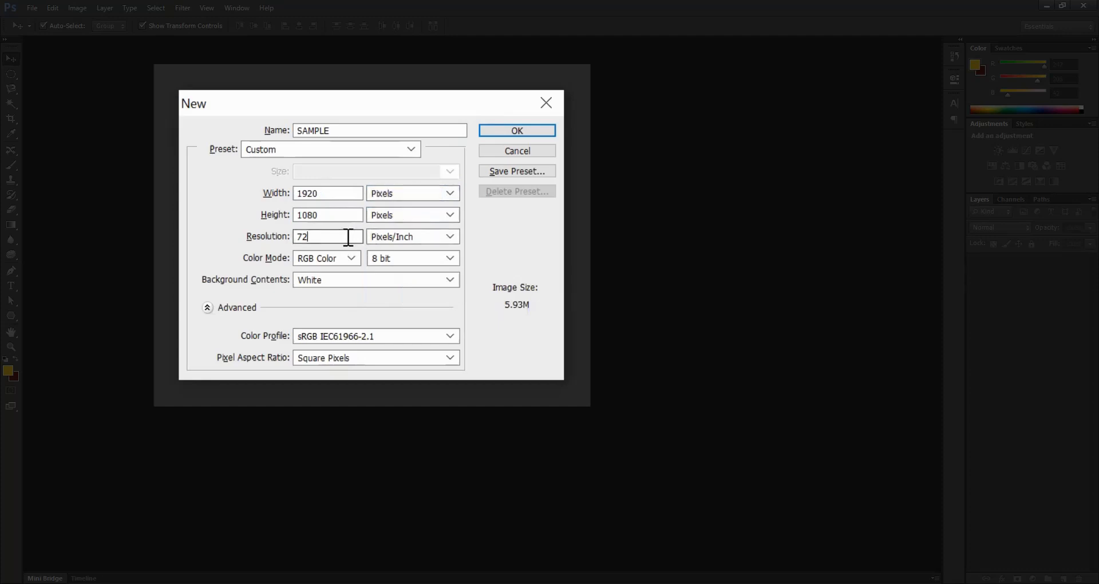
pyautogui.click(250, 239)
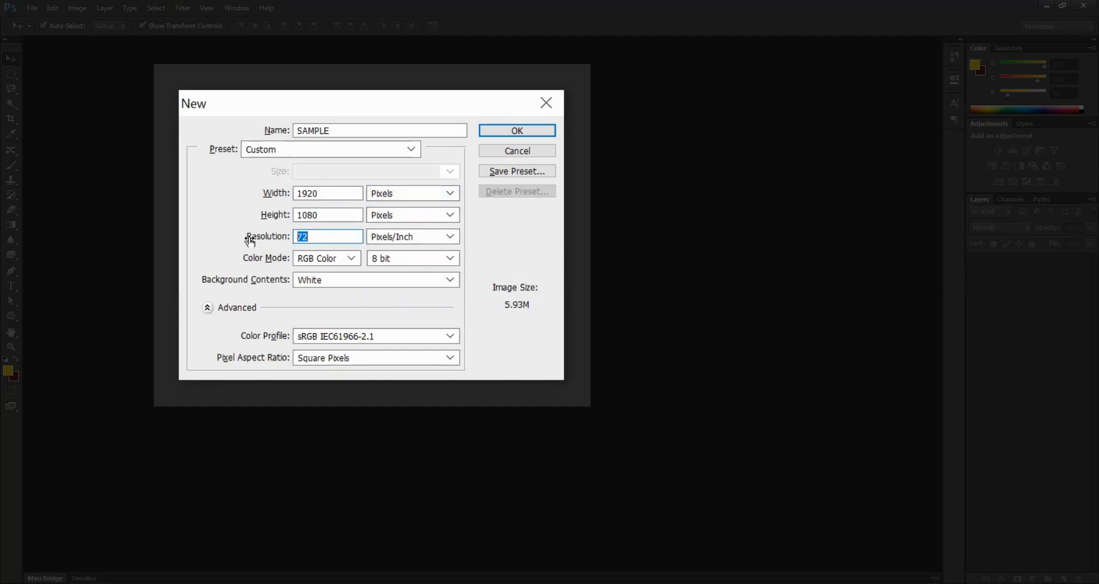
pyautogui.write('200')
pyautogui.press('BackSpace')
pyautogui.press('BackSpace')
pyautogui.write('00')
pyautogui.press('Return')
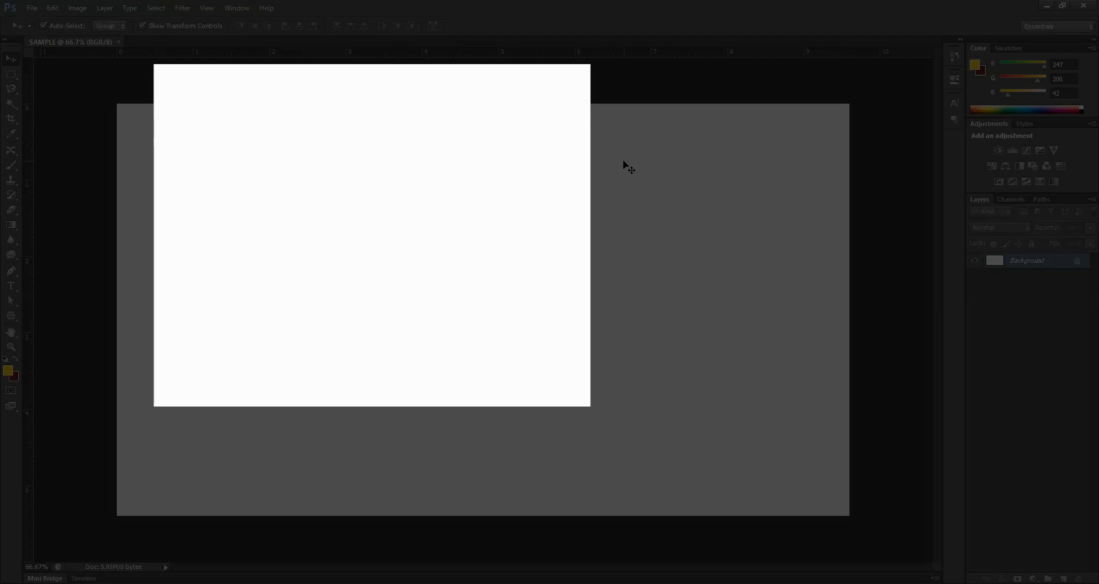
# Close the SAMPLE document and start another new document with a width of 1080 pixels
pyautogui.click(119, 42)
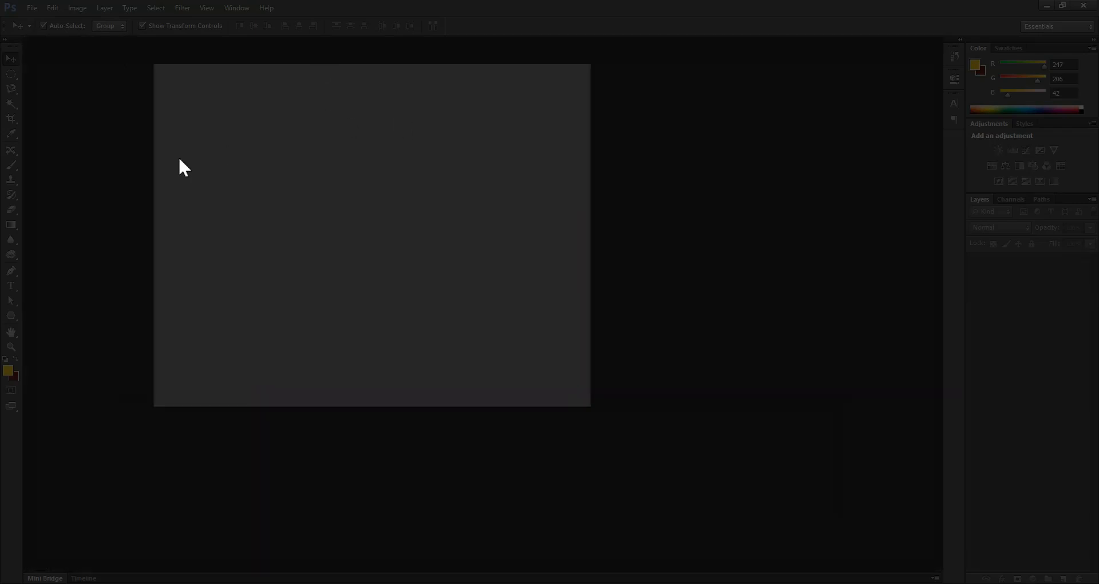
pyautogui.hotkey('ctrl', 'n')
pyautogui.doubleClick(331, 196)
pyautogui.write('1080')
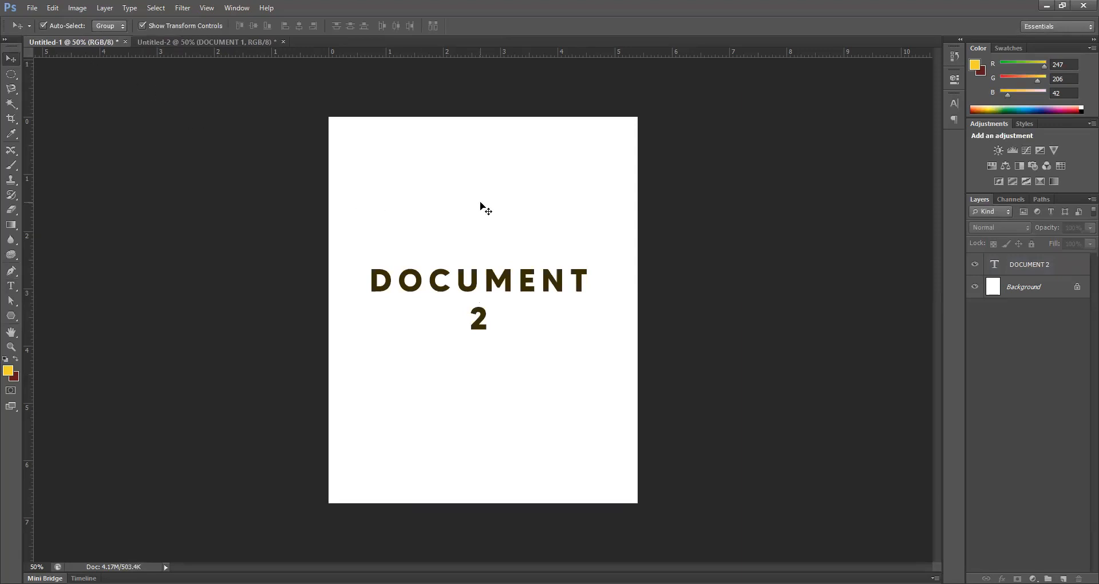
# View each of the two open documents and tile them all vertically, side by side
pyautogui.click(231, 42)
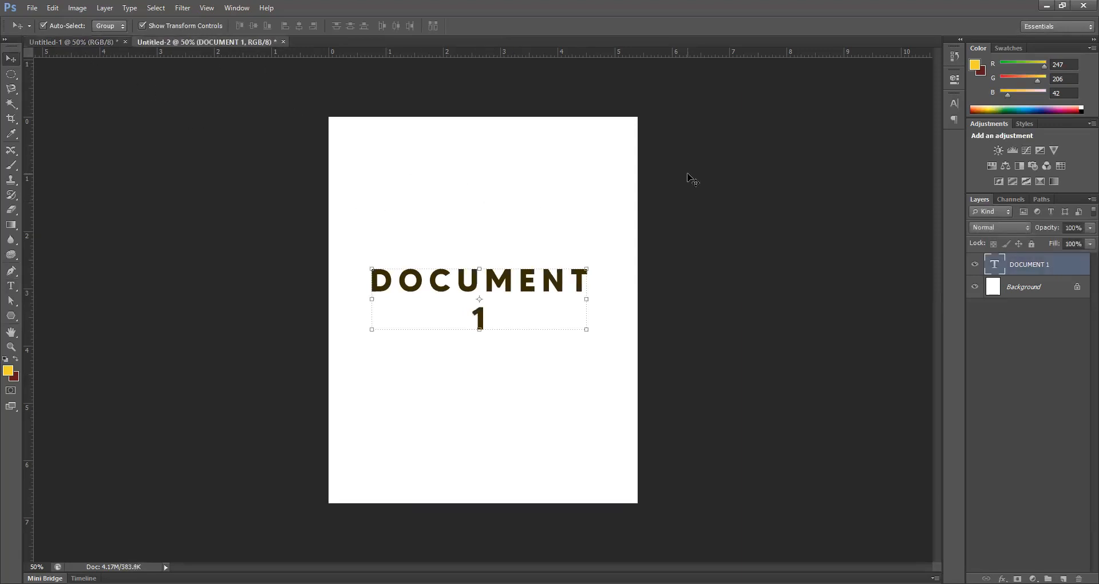
pyautogui.click(92, 43)
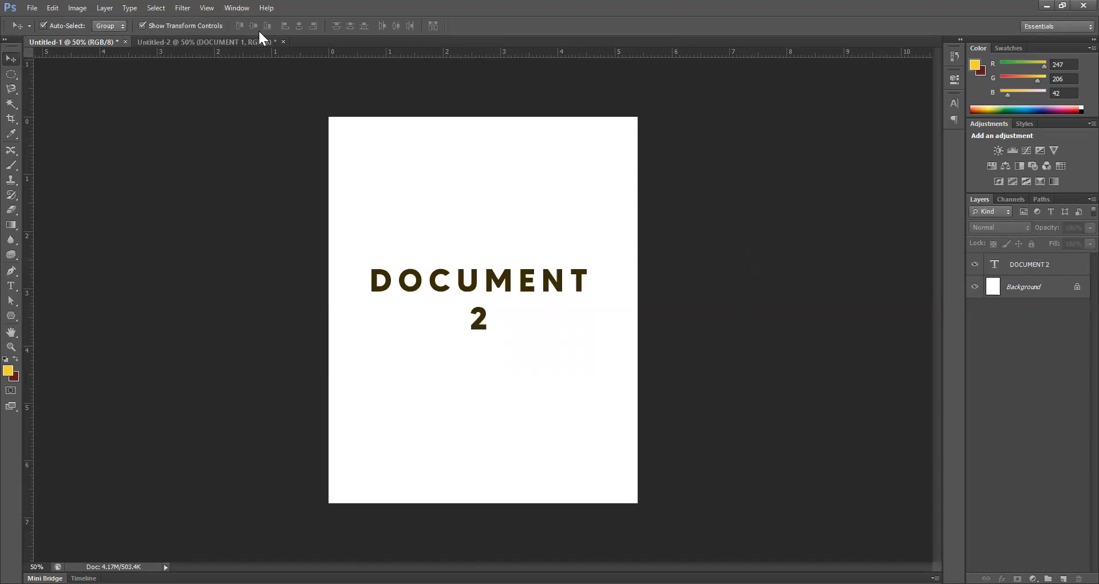
pyautogui.click(236, 7)
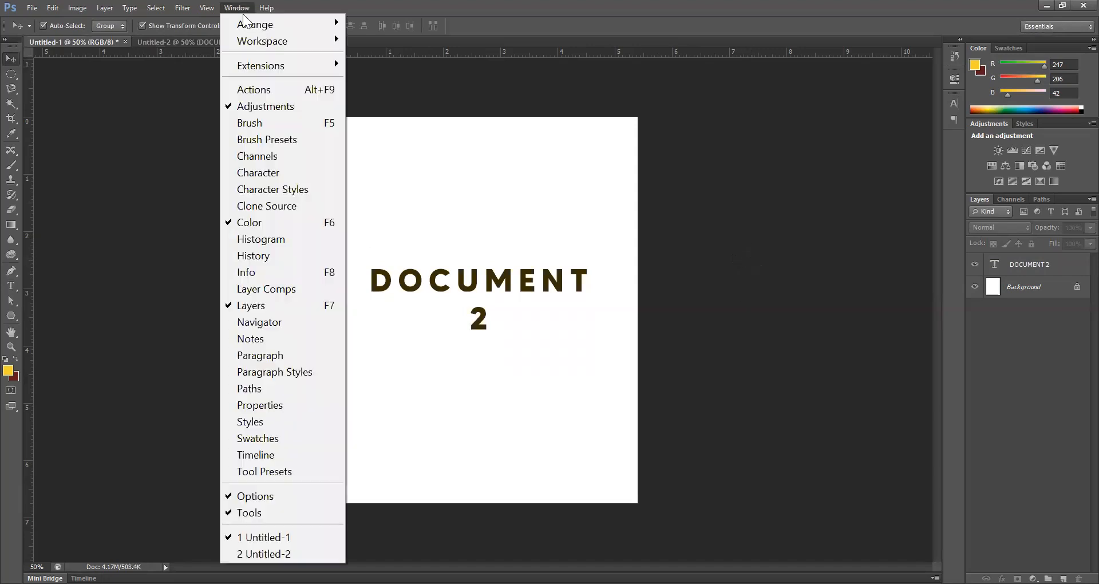
pyautogui.moveTo(250, 28)
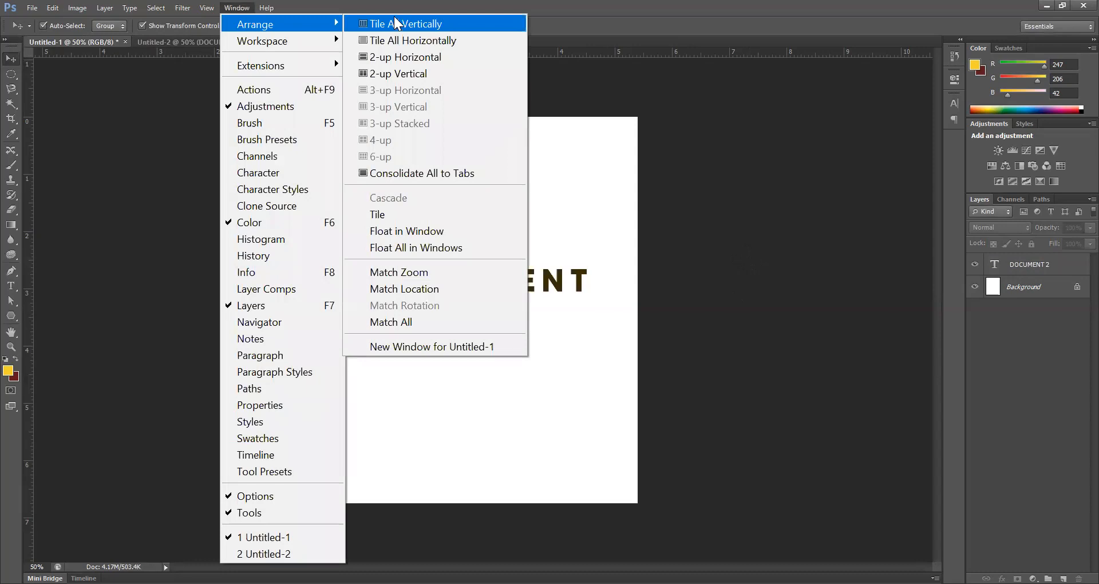
pyautogui.click(400, 24)
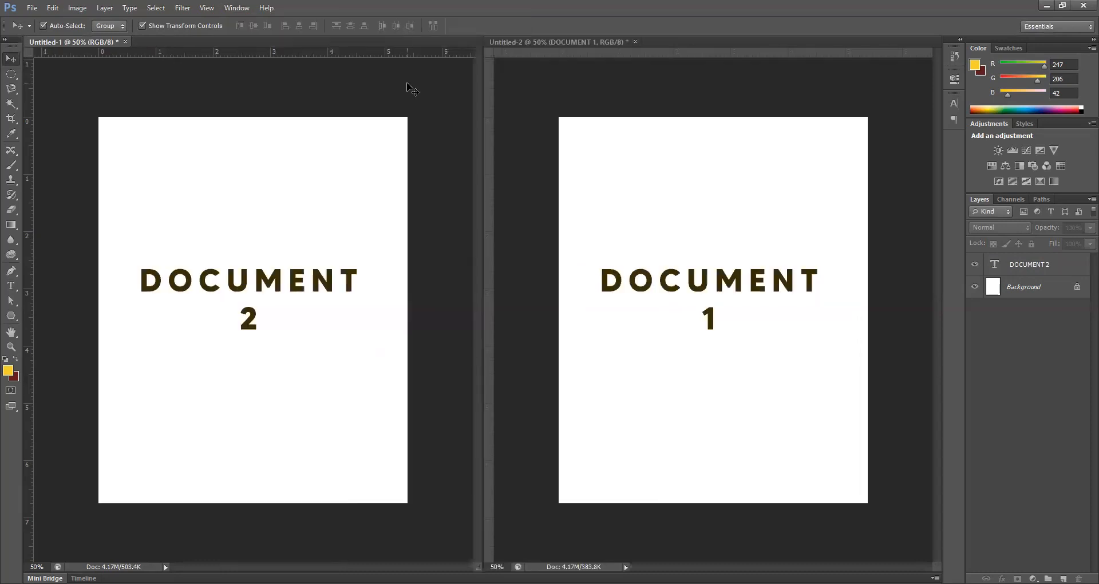
# Try the horizontal tiling of the two documents and return them to vertical tiling
pyautogui.click(527, 90)
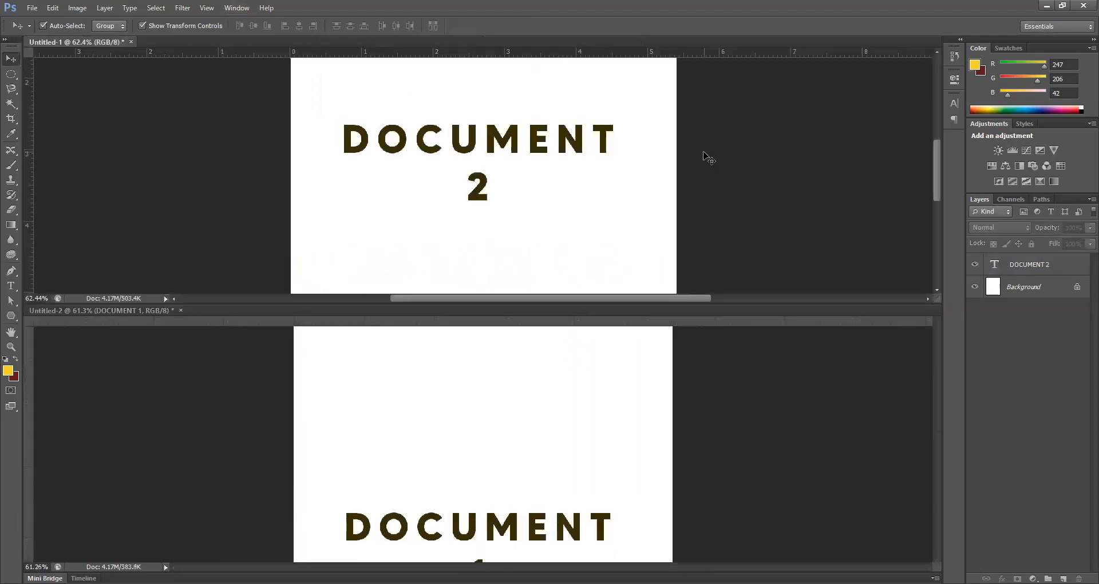
pyautogui.scroll(-3, 647, 365)
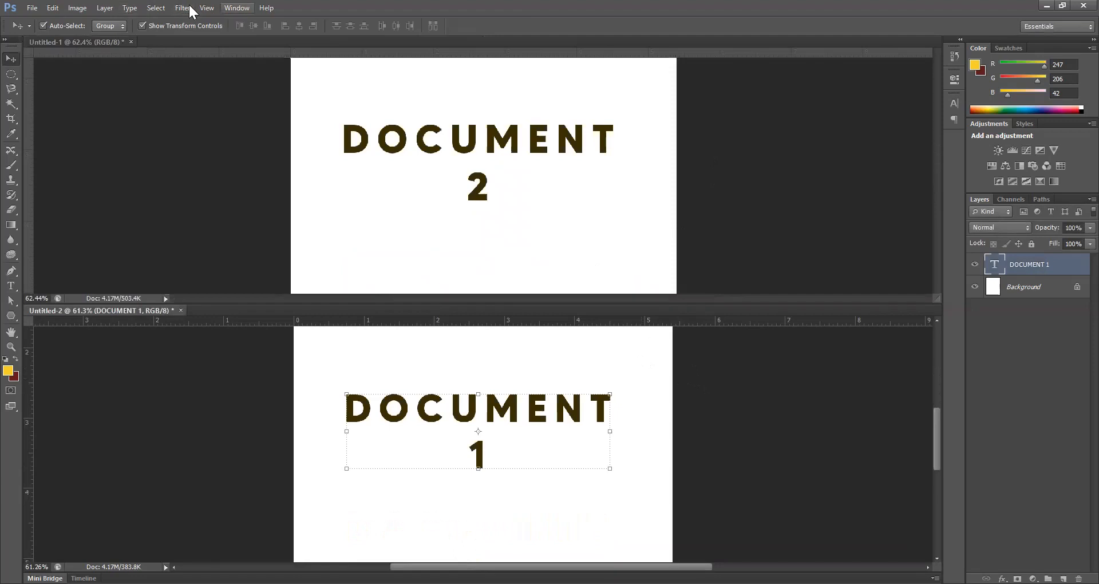
pyautogui.click(384, 31)
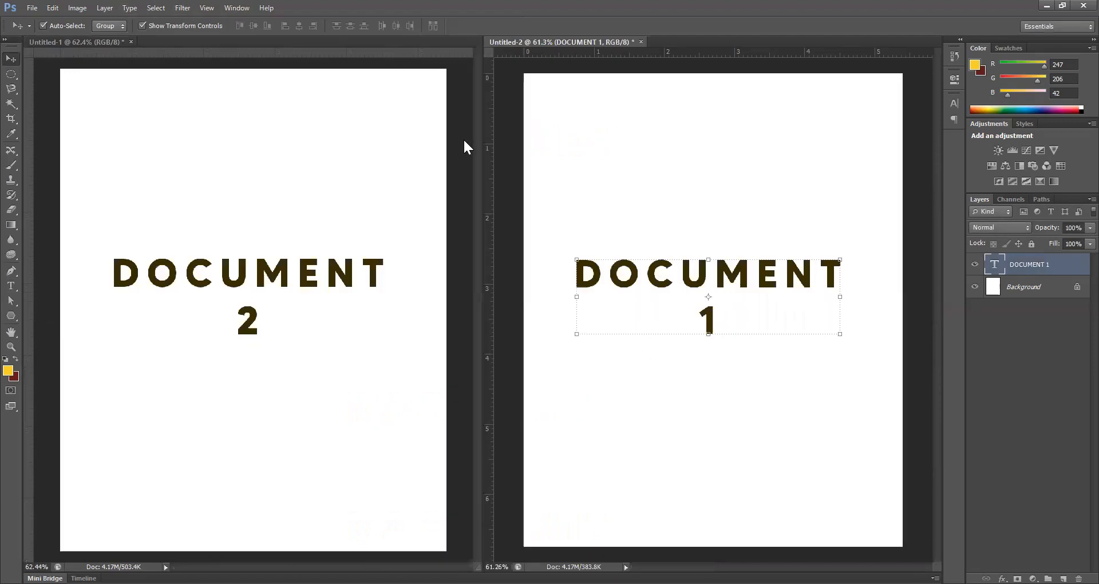
# Consolidate all open documents to tabs, with Untitled-1 as the active document
pyautogui.click(462, 138)
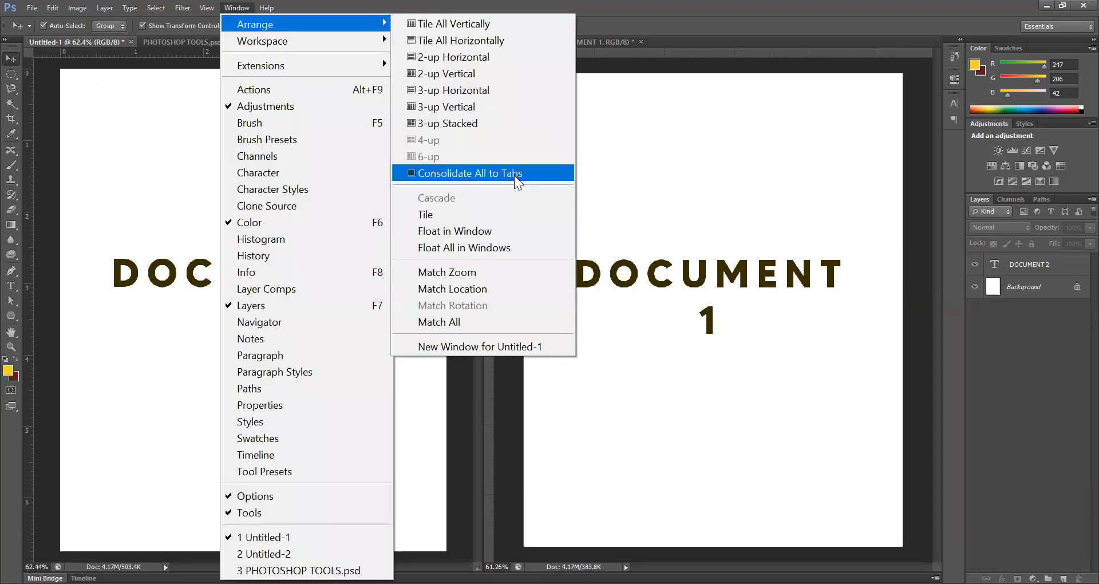
pyautogui.click(514, 175)
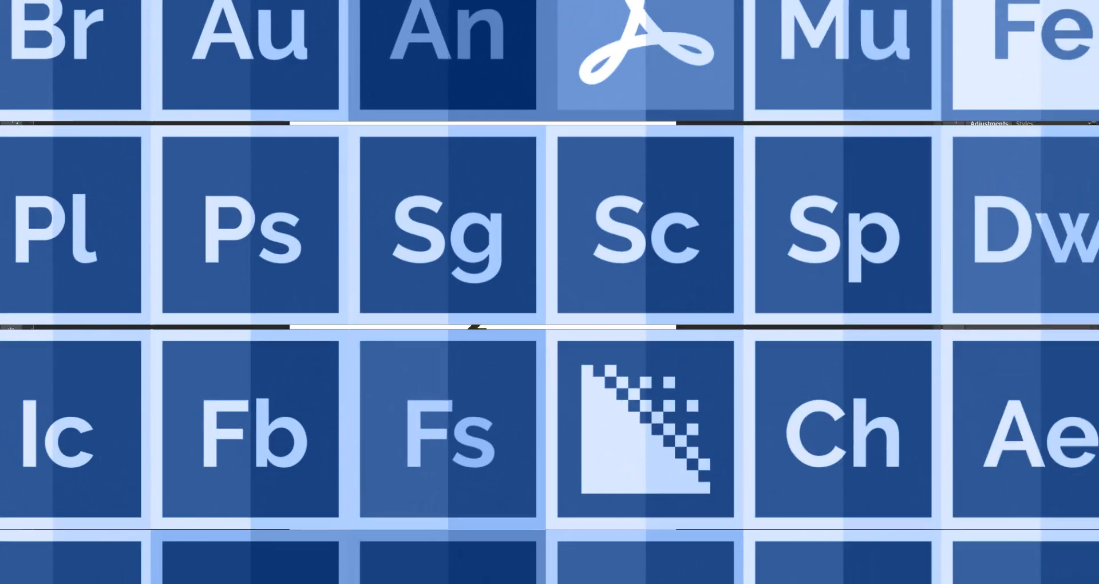
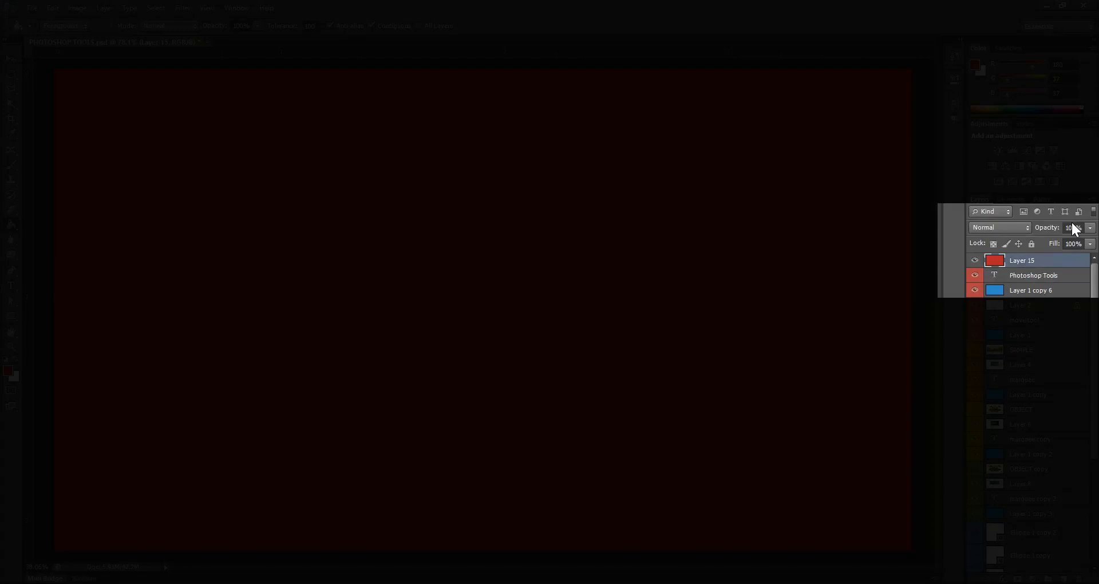
# Lower Layer 15's opacity to 0%, restore it to 100%, and toggle the layer's visibility off and on
pyautogui.click(1072, 226)
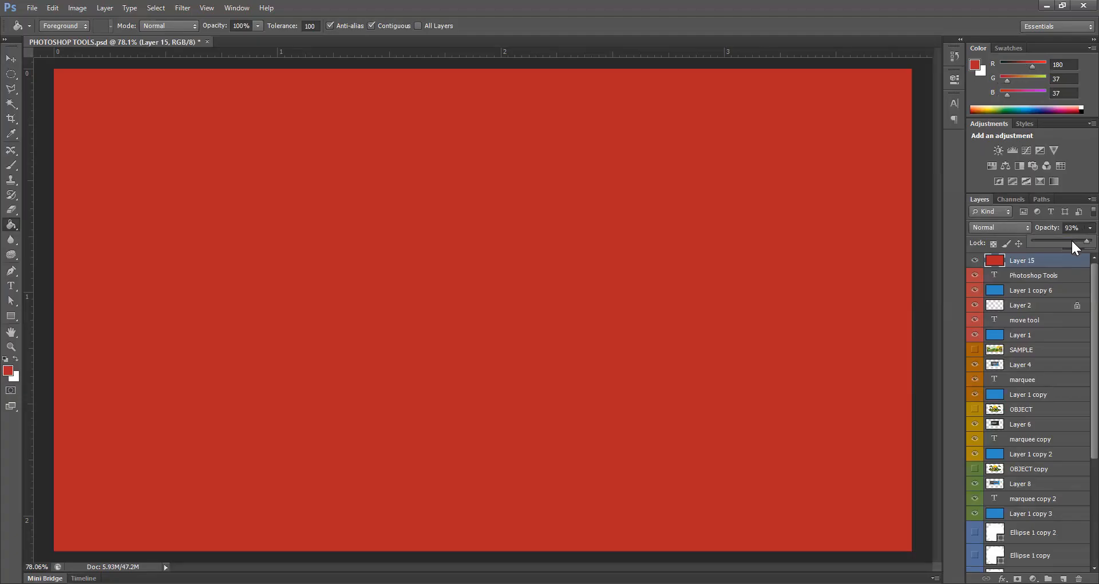
pyautogui.moveTo(1071, 238); pyautogui.dragTo(1019, 239)
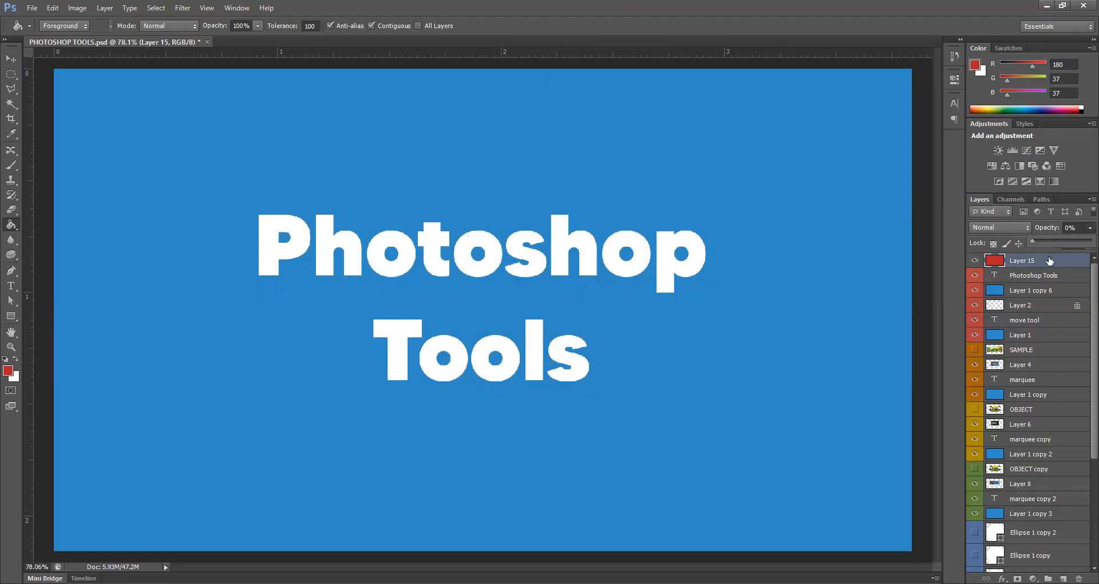
pyautogui.moveTo(1043, 243); pyautogui.dragTo(1072, 245)
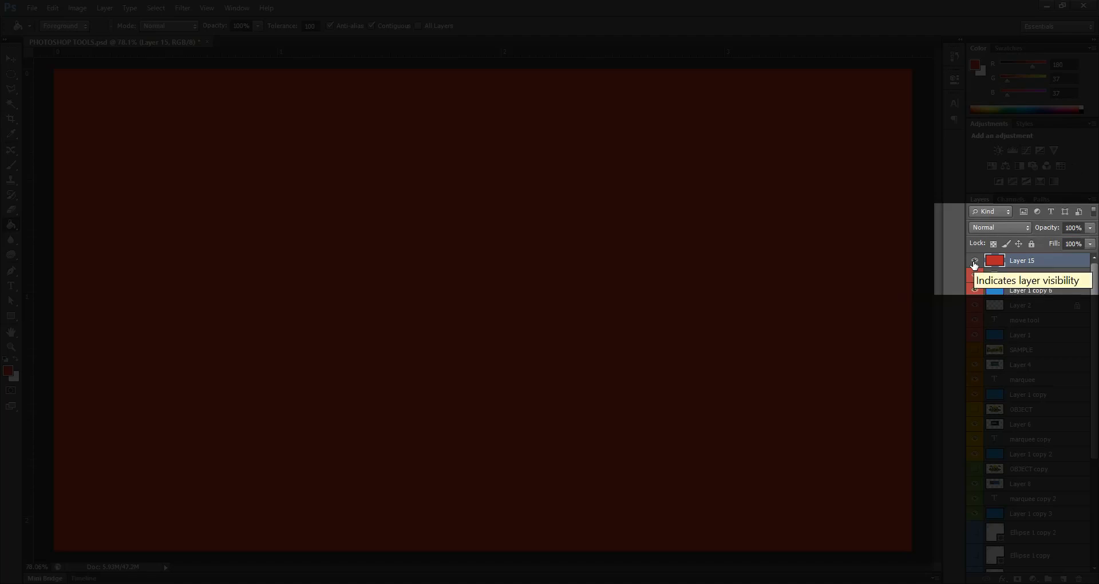
pyautogui.click(974, 262)
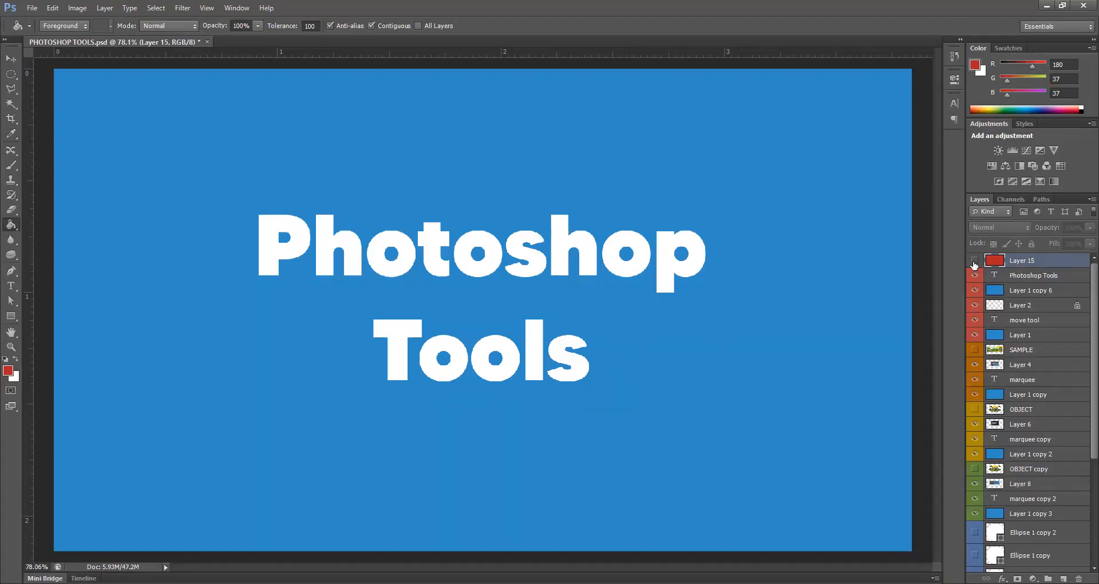
pyautogui.click(974, 262)
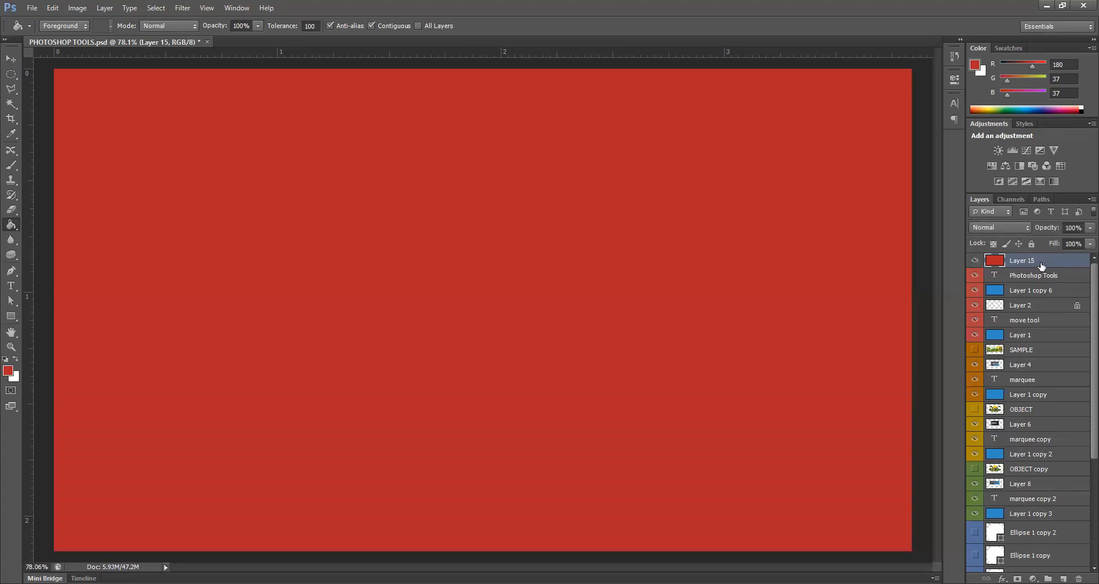
# Delete Layer 15 and hide the Photoshop Tools, Layer 1 copy 6 and Layer 2 layers
pyautogui.press('Delete')
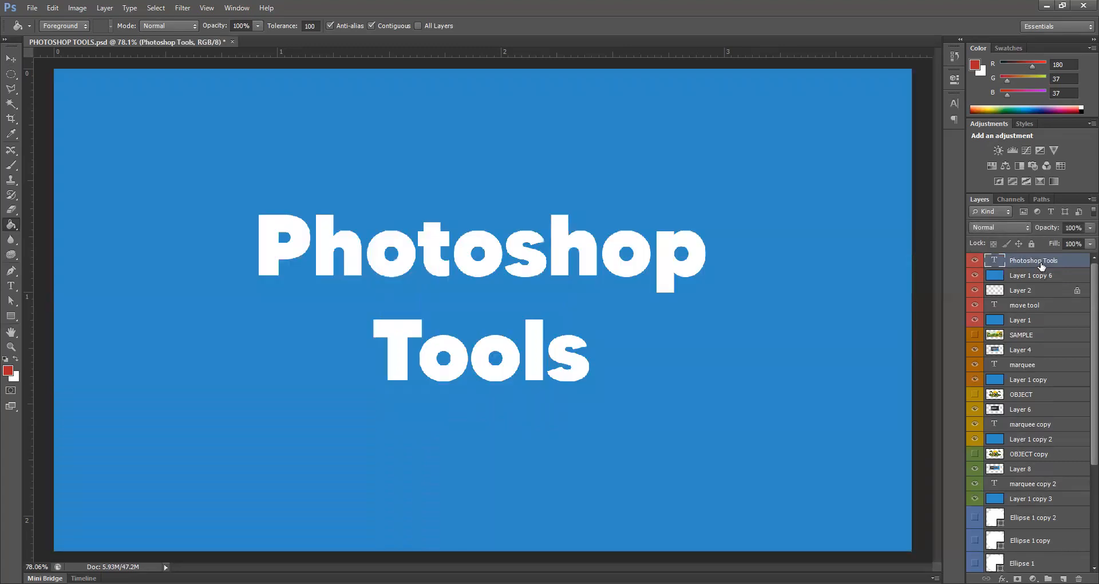
pyautogui.moveTo(973, 265); pyautogui.dragTo(974, 293)
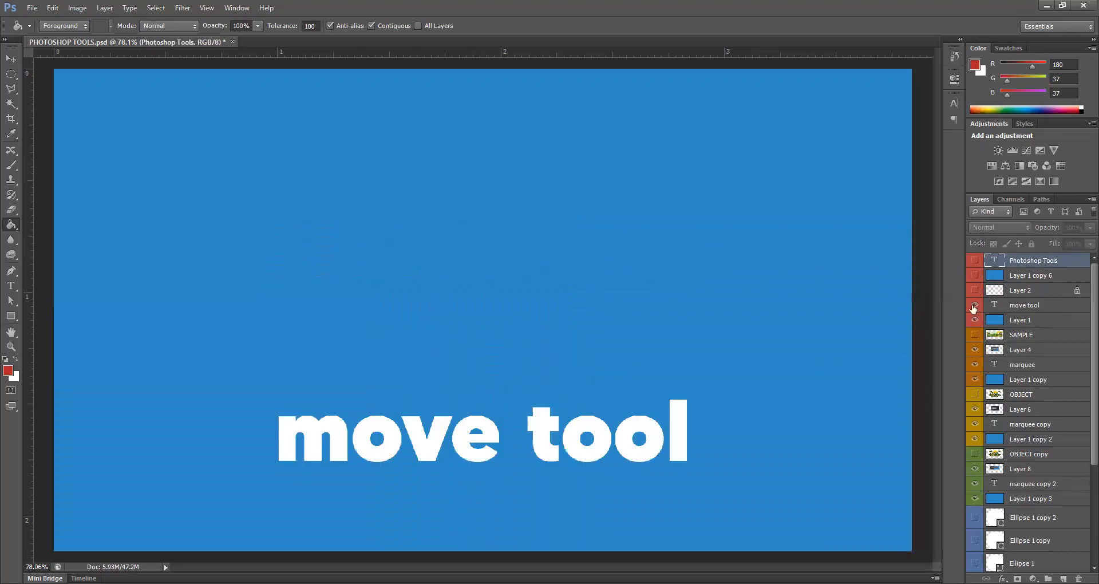
# Show Layer 2, try repositioning its white arrow artwork and the blue background with the Move tool, and undo the moves
pyautogui.click(974, 291)
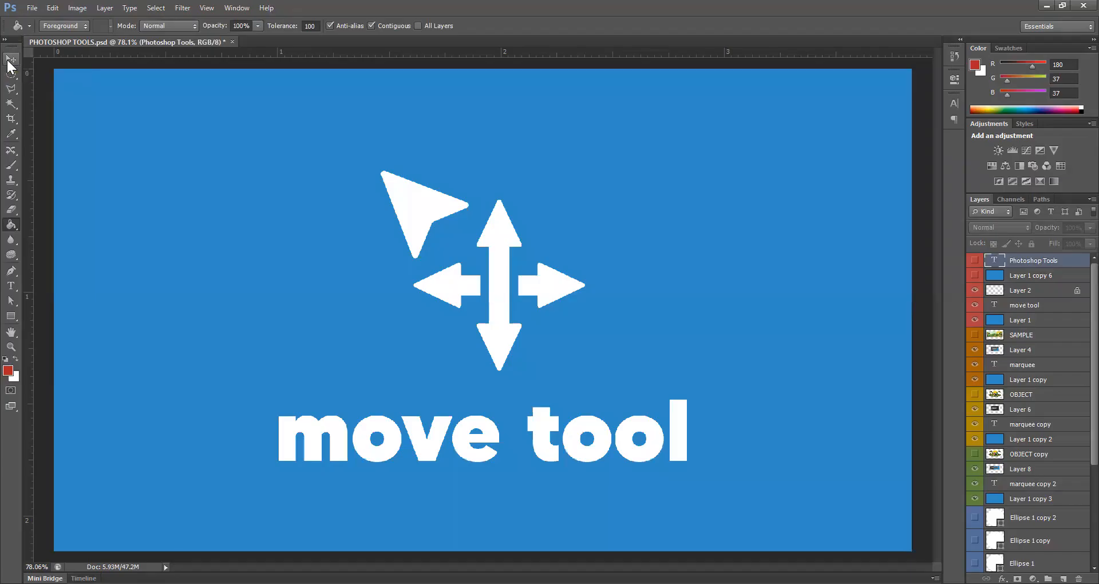
pyautogui.click(8, 61)
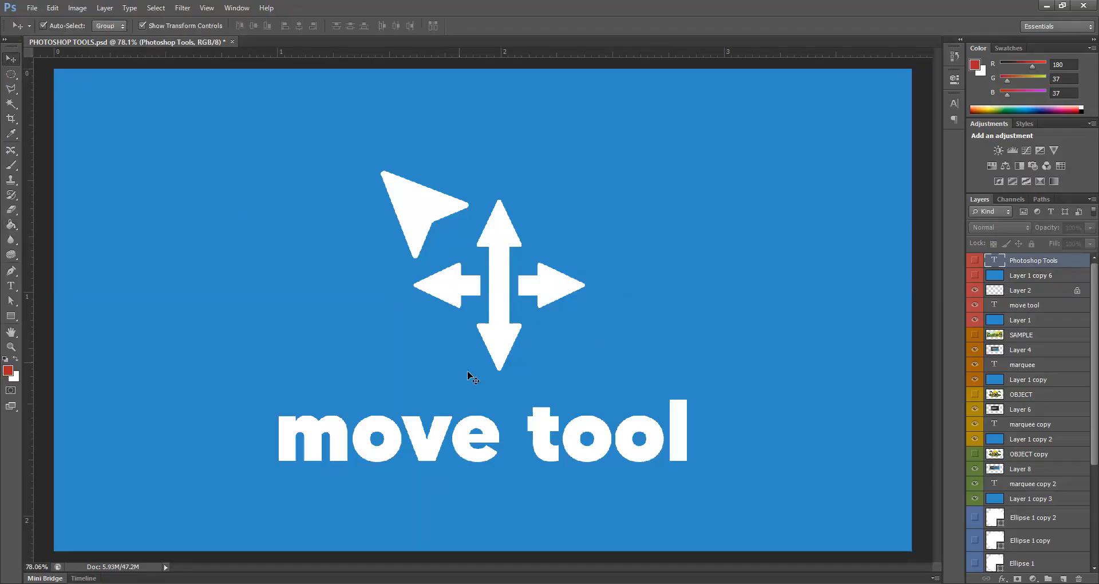
pyautogui.moveTo(510, 250); pyautogui.dragTo(500, 248)
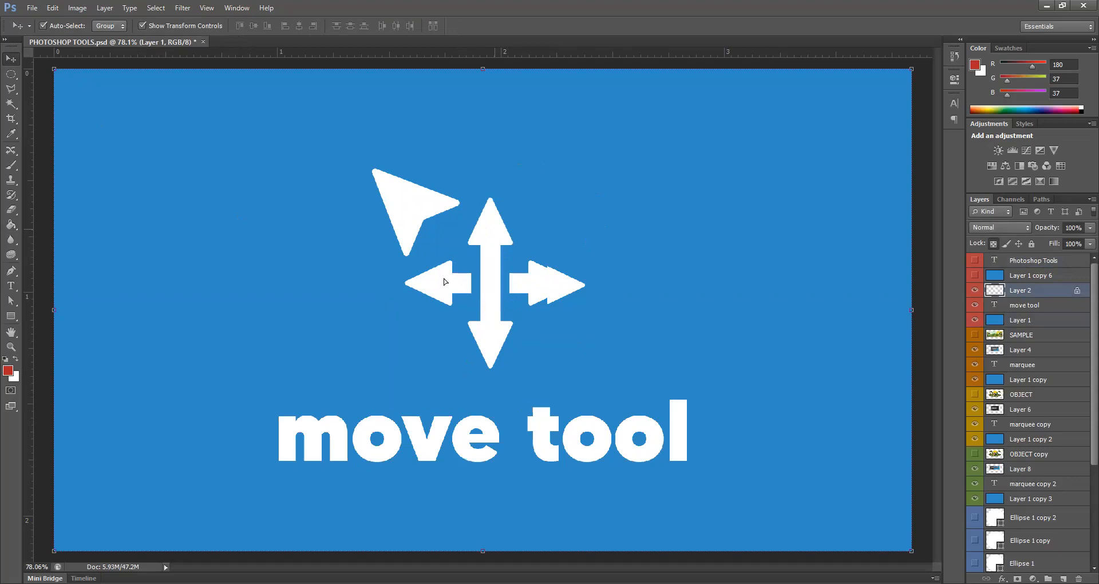
pyautogui.click(503, 241)
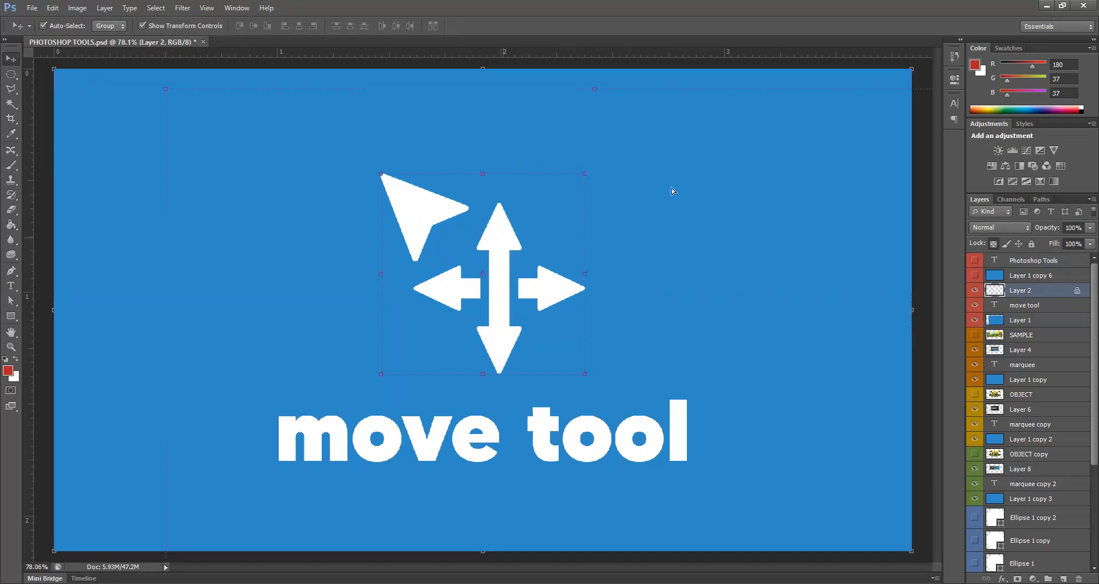
pyautogui.hotkey('ctrl', 'z')
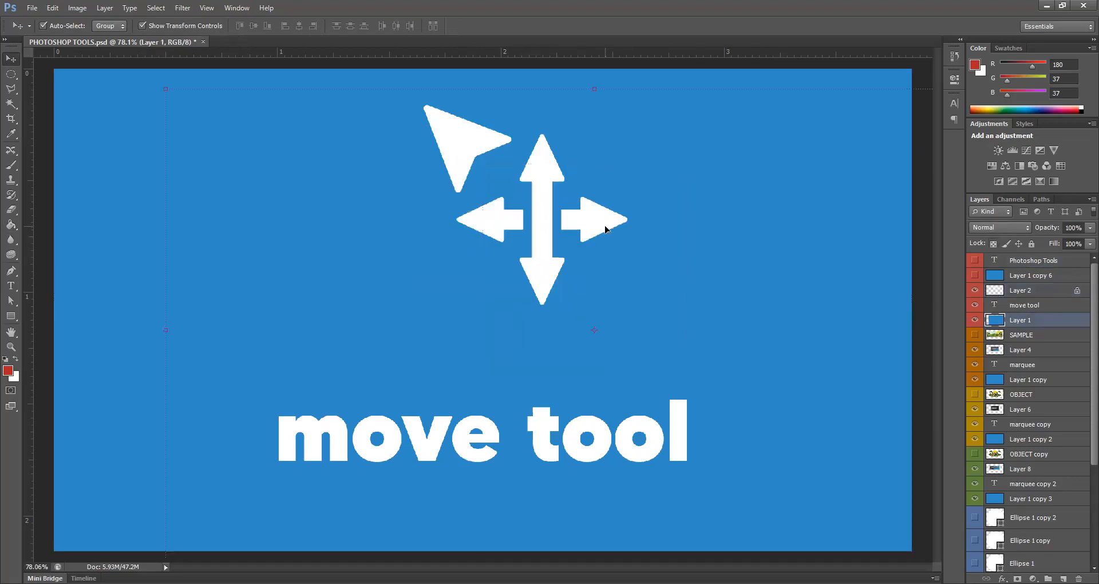
pyautogui.click(605, 229)
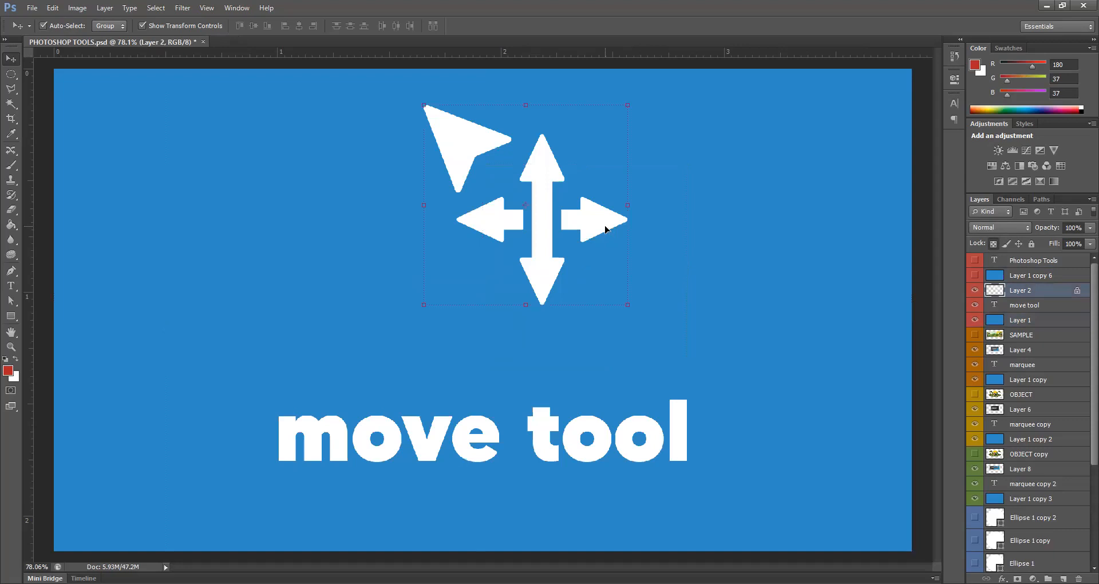
pyautogui.hotkey('ctrl', 'alt', 'z')
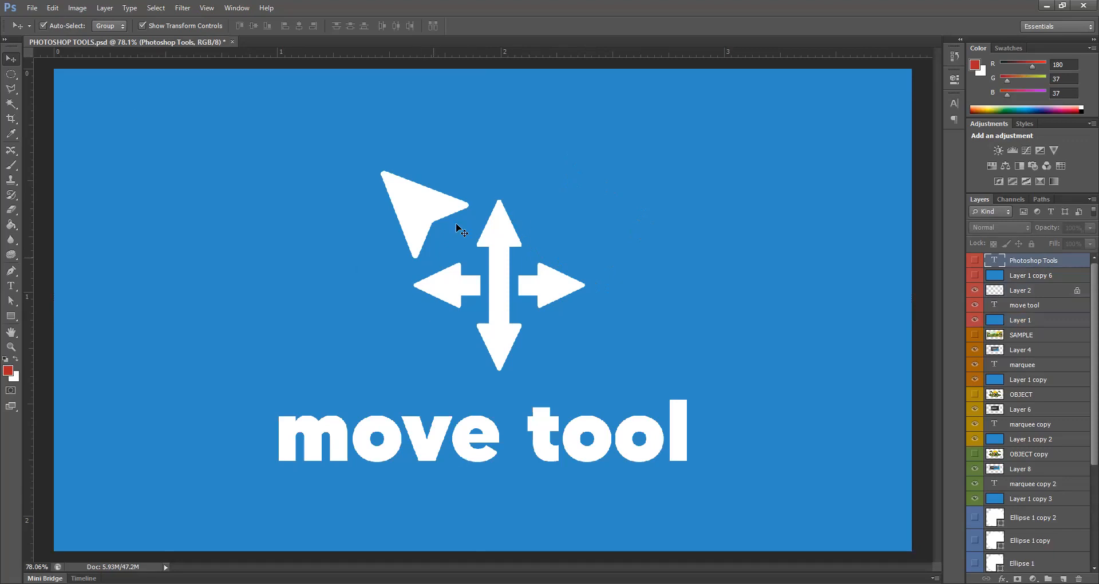
# Hide the Layer 2, move tool and Layer 1 layers, select Layer 4, and activate the Elliptical Marquee tool
pyautogui.moveTo(975, 290); pyautogui.dragTo(974, 321)
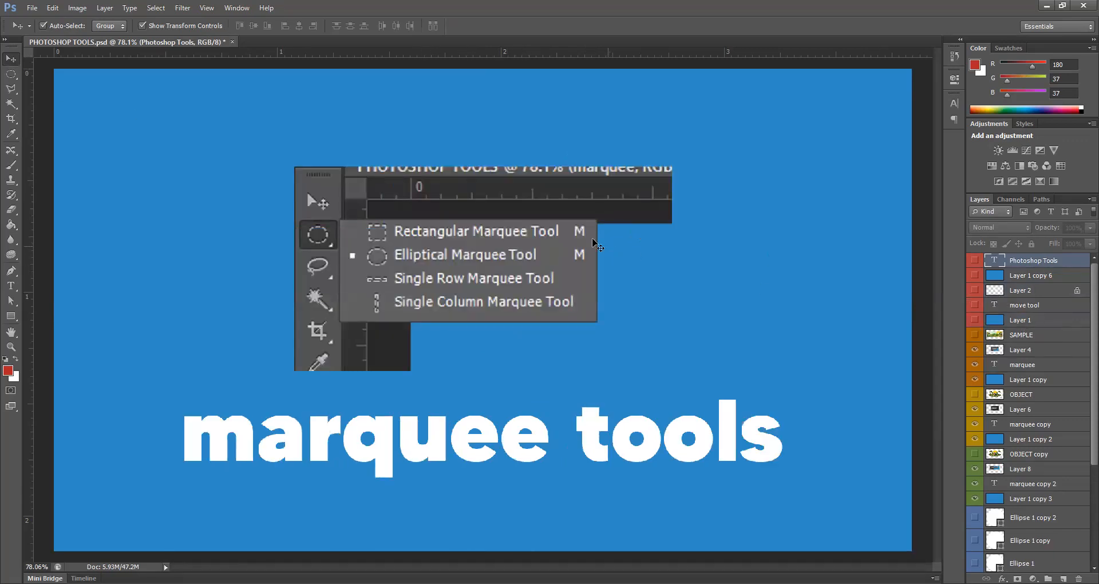
pyautogui.click(545, 216)
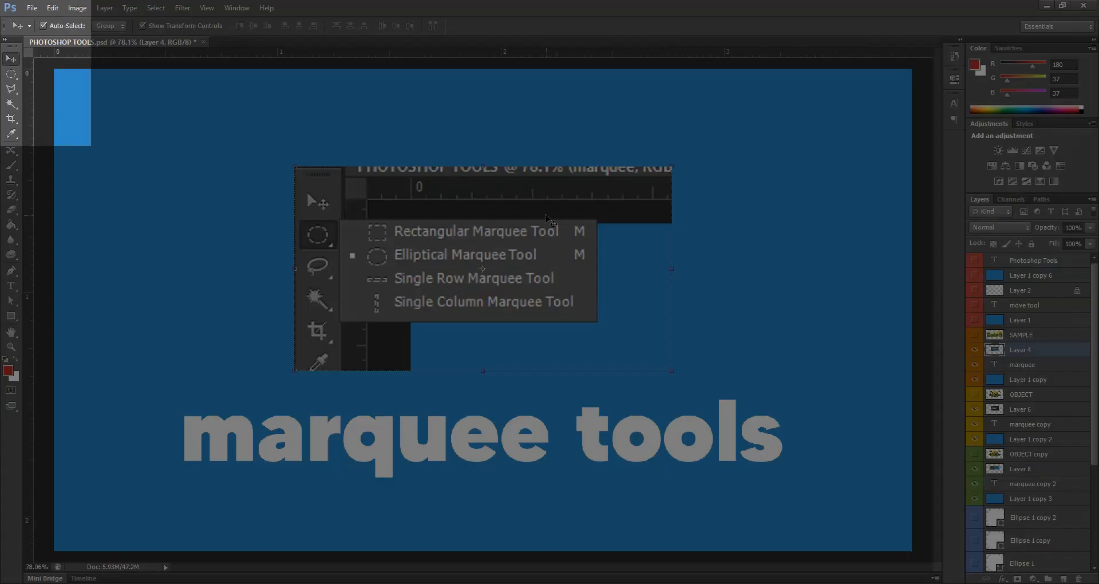
pyautogui.click(11, 74)
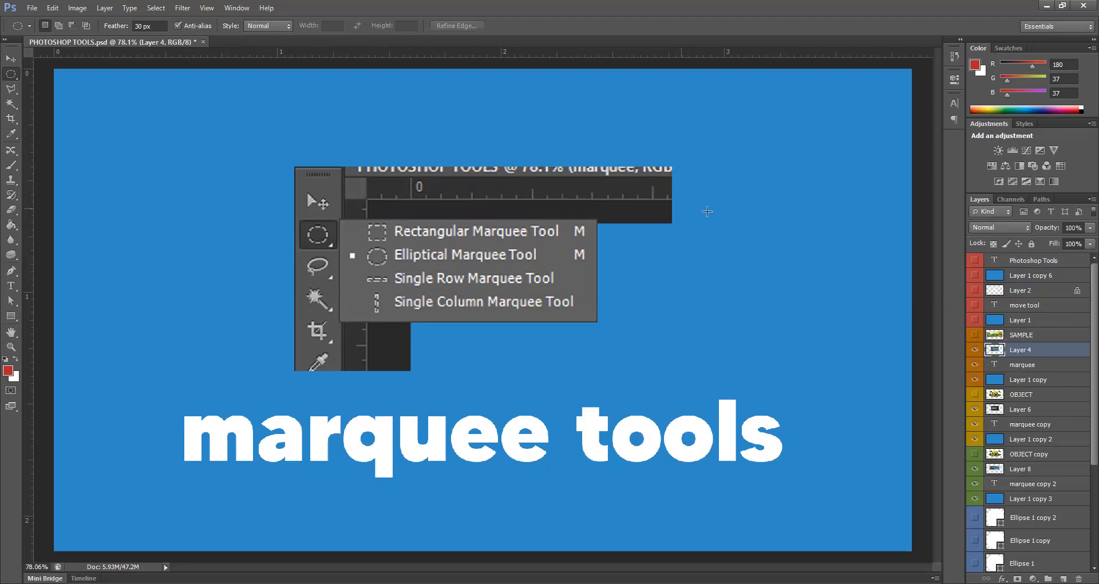
# Hide Layer 4 and the marquee text layer, and show the SAMPLE layer
pyautogui.click(974, 349)
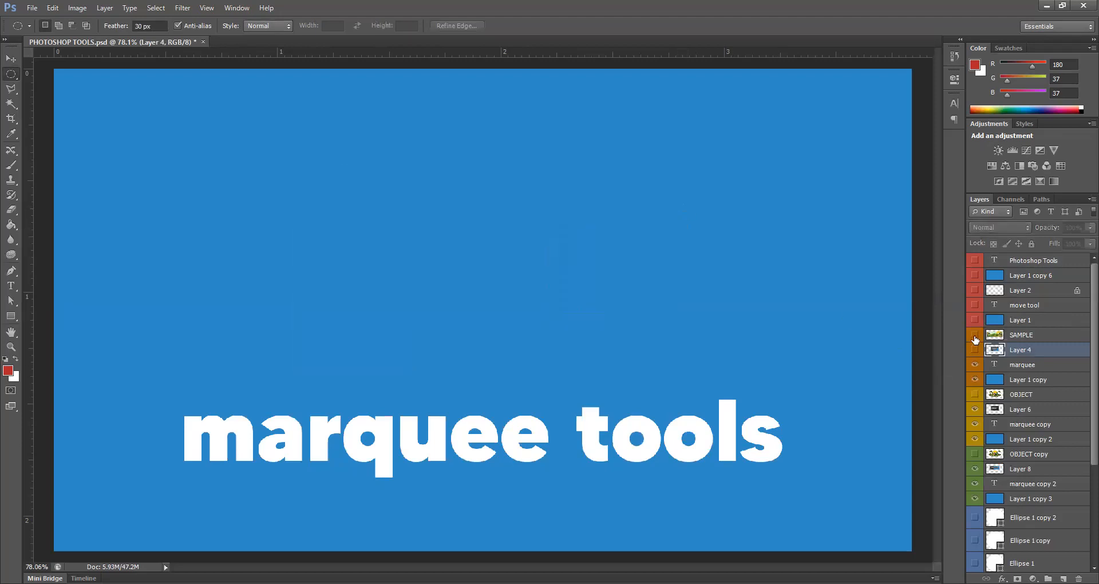
pyautogui.click(975, 335)
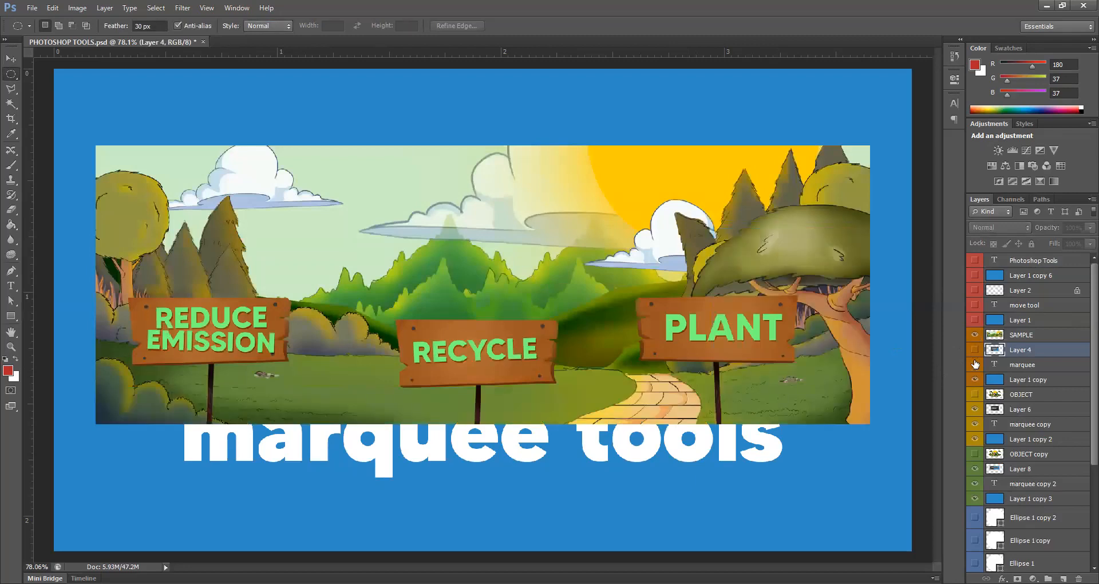
pyautogui.click(975, 364)
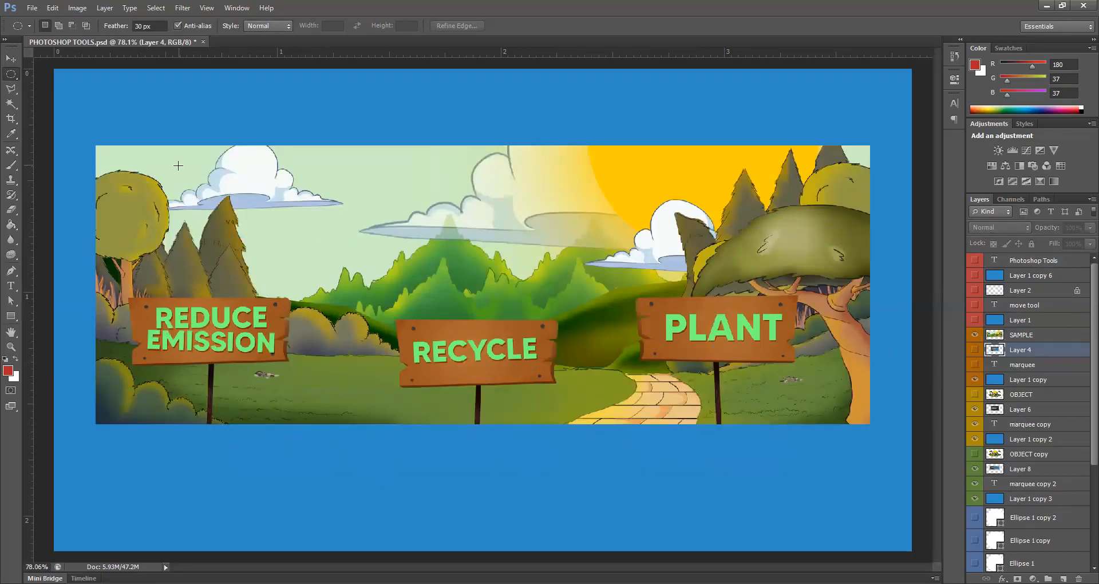
# Select the area around the REDUCE EMISSION sign with the Rectangular Marquee and shift it slightly down and left on the SAMPLE layer
pyautogui.rightClick(12, 77)
pyautogui.click(51, 73)
pyautogui.moveTo(78, 297); pyautogui.dragTo(407, 446)
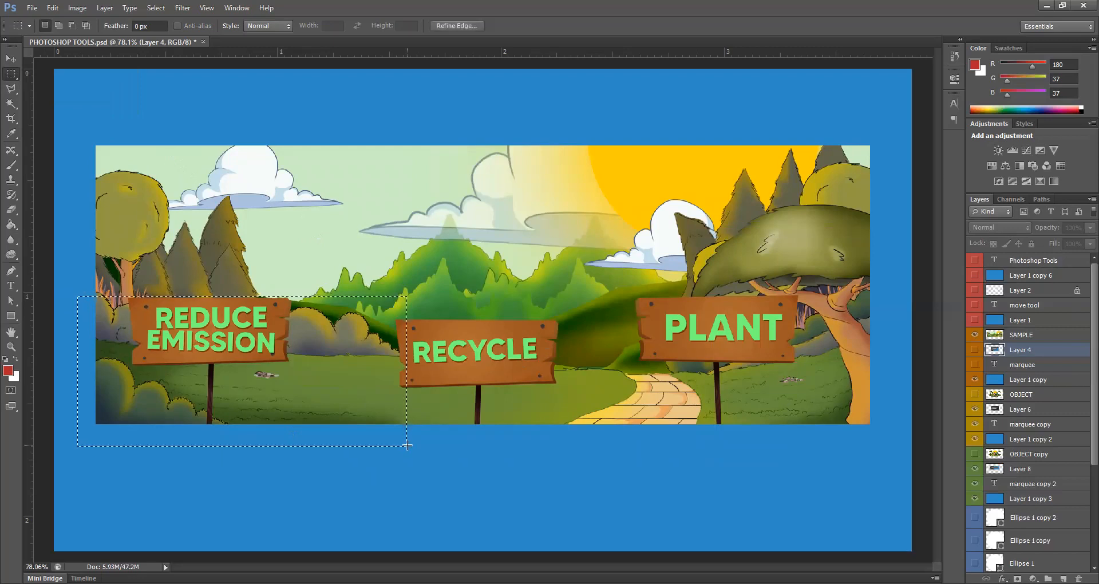
pyautogui.press('v')
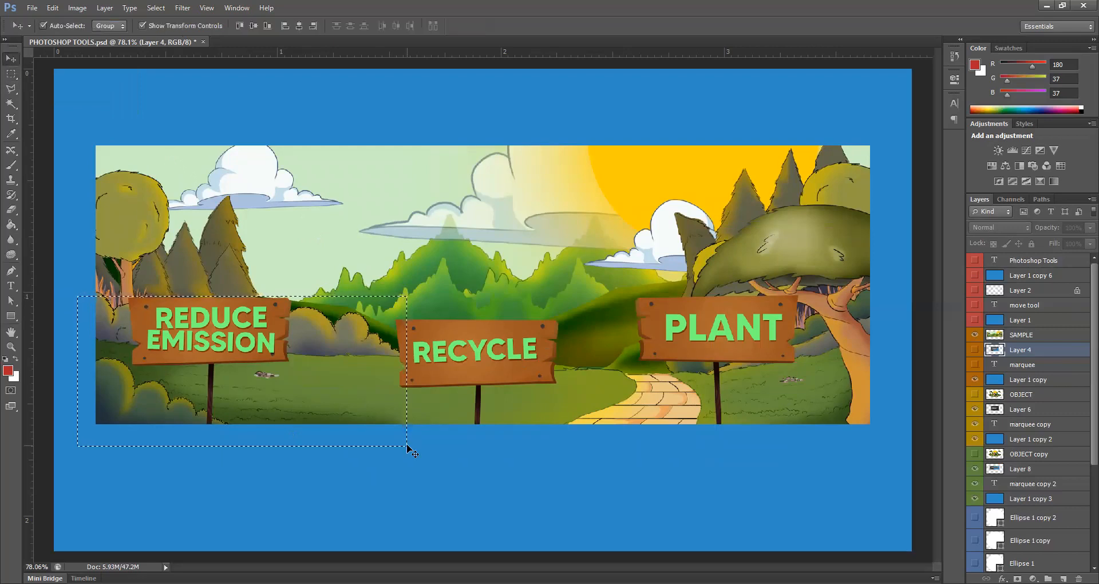
pyautogui.click(382, 372)
pyautogui.click(563, 232)
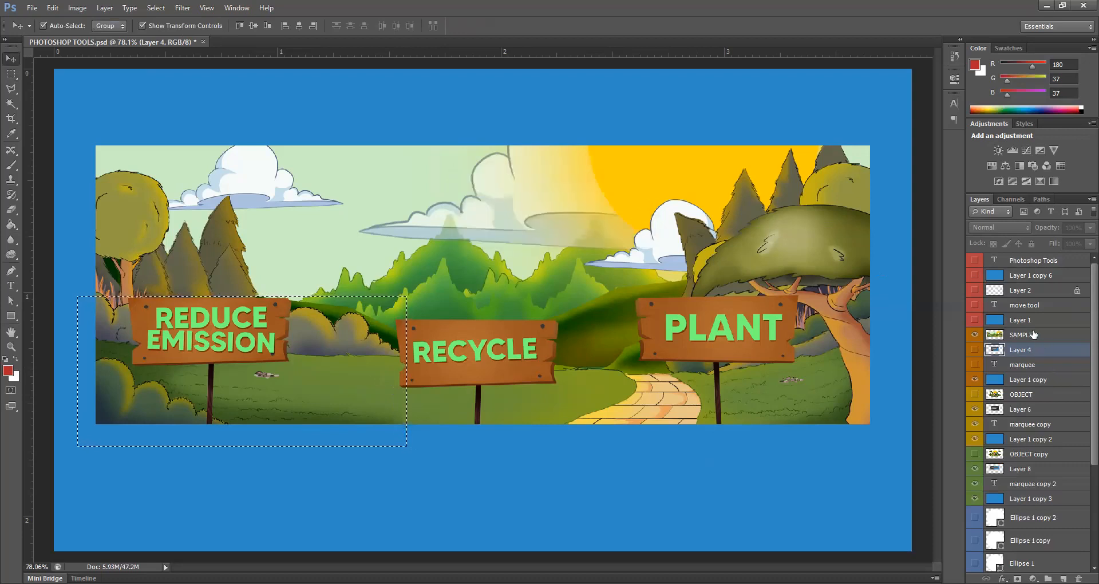
pyautogui.click(1028, 334)
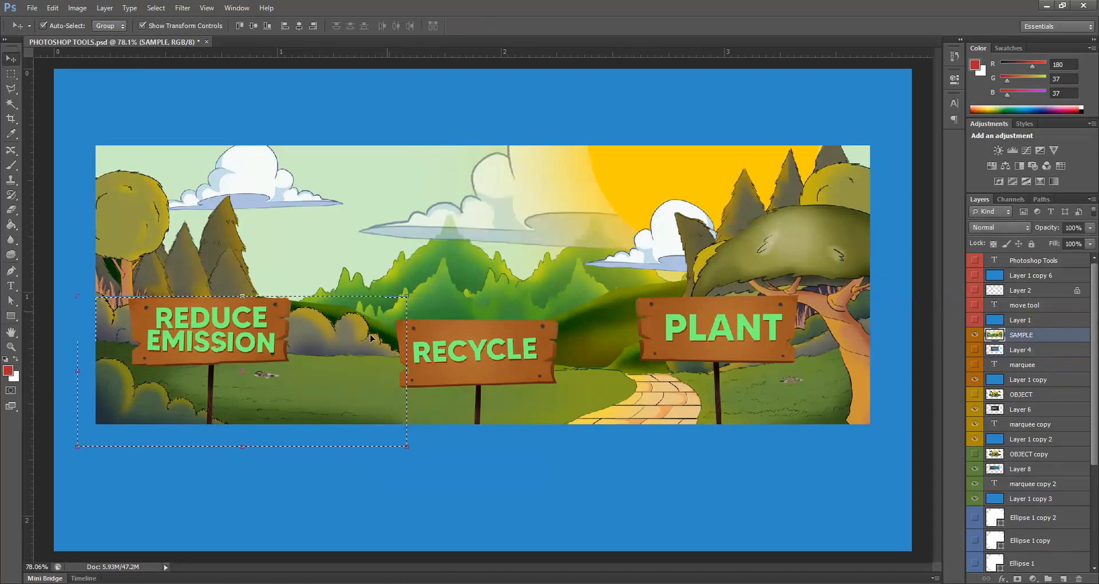
pyautogui.moveTo(376, 329); pyautogui.dragTo(365, 344)
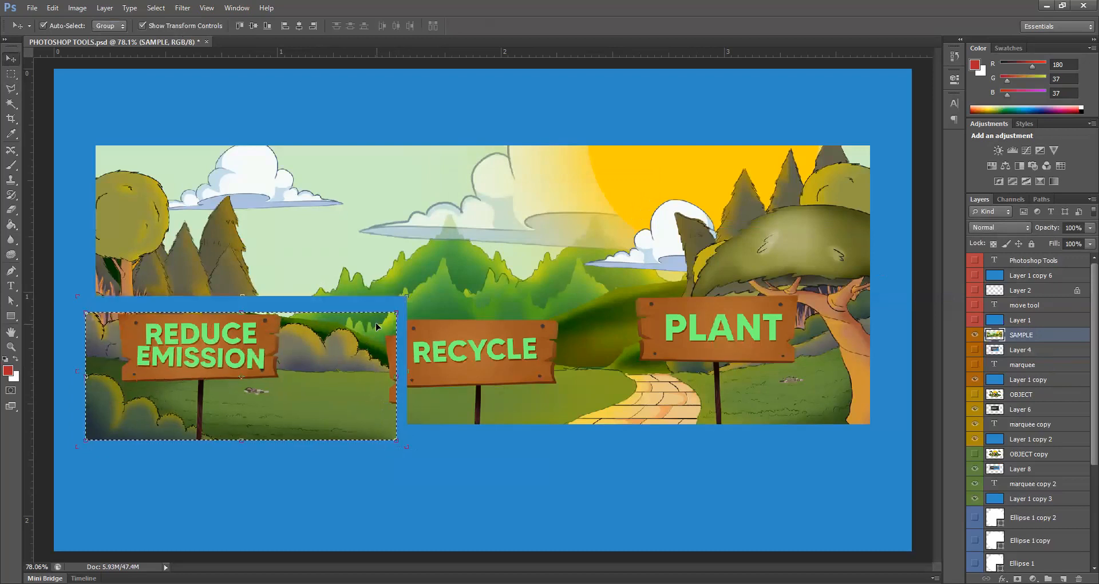
# Marquee-select a rectangle over the right part of the RECYCLE sign, move it below the picture, and deselect it
pyautogui.click(11, 74)
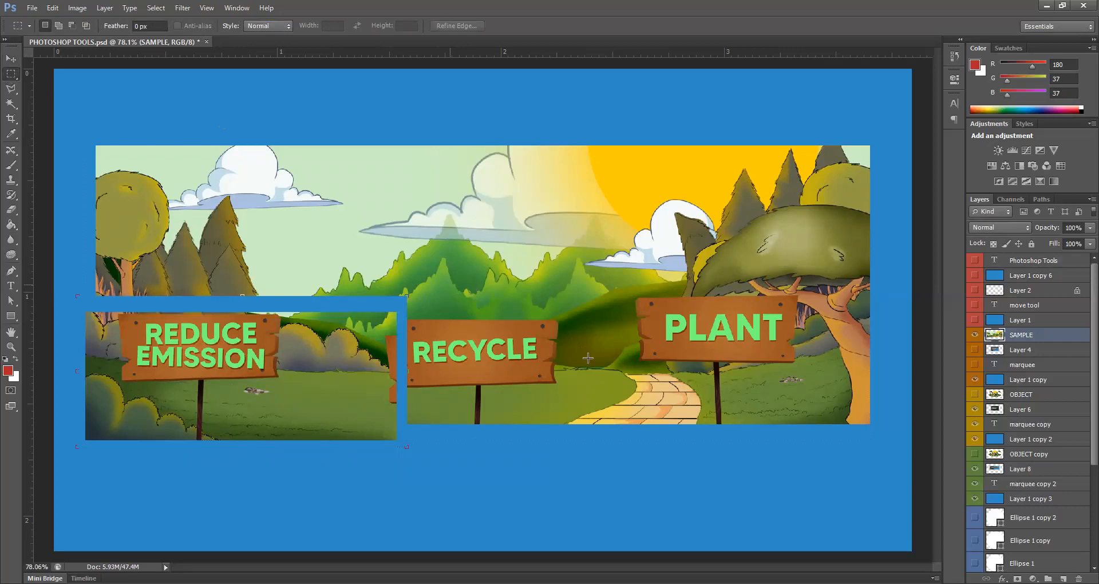
pyautogui.moveTo(601, 369); pyautogui.dragTo(449, 284)
pyautogui.press('v')
pyautogui.moveTo(580, 327); pyautogui.dragTo(578, 486)
pyautogui.hotkey('ctrl', 'd')
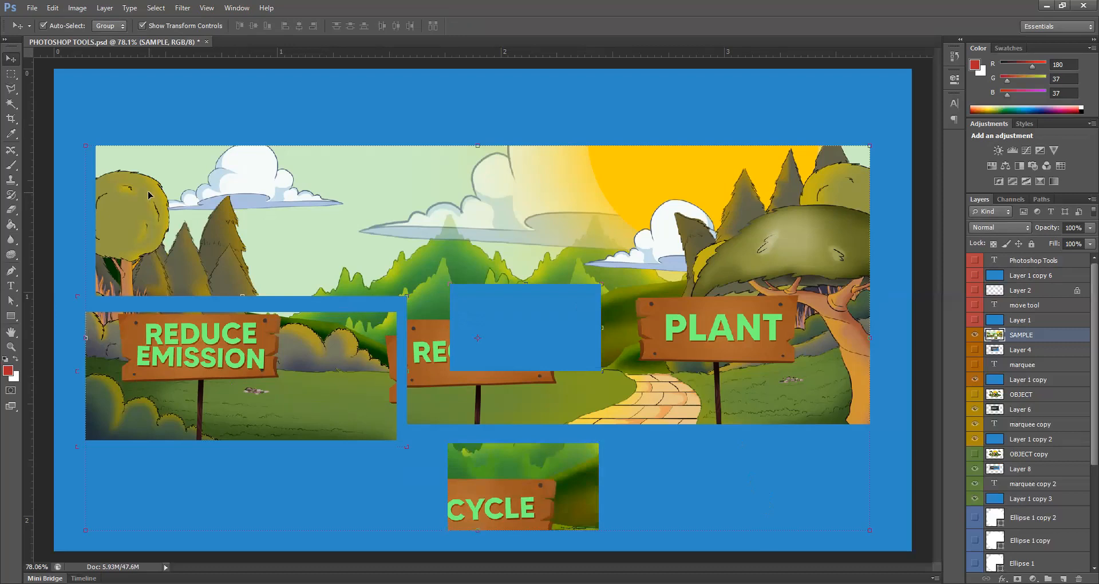
# Try moving a 30 px feathered elliptical selection over the PLANT sign and tree upward, undo the move, and deselect
pyautogui.click(7, 75)
pyautogui.click(7, 76)
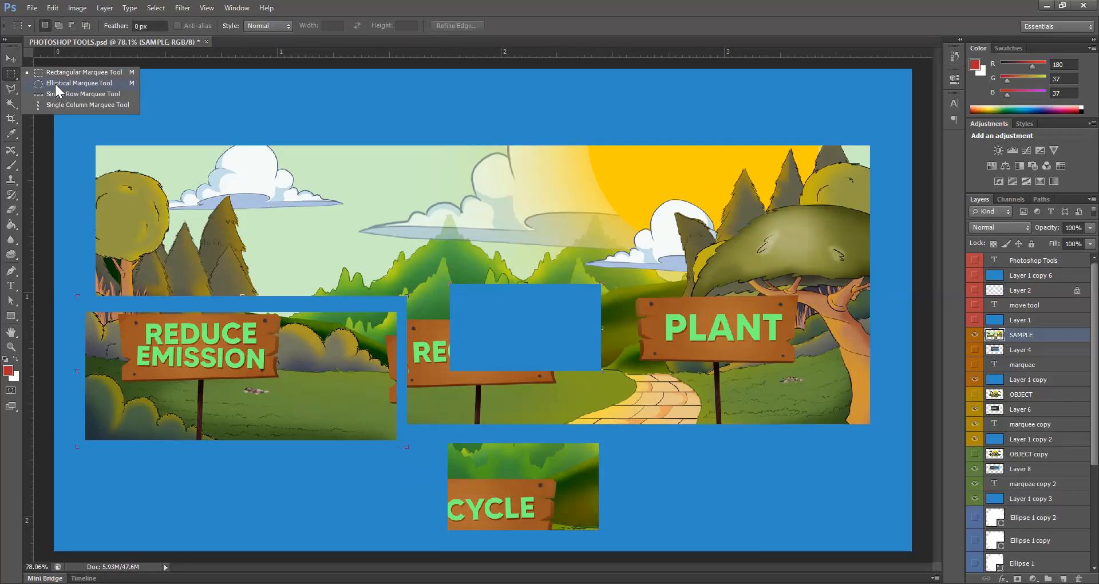
pyautogui.click(55, 84)
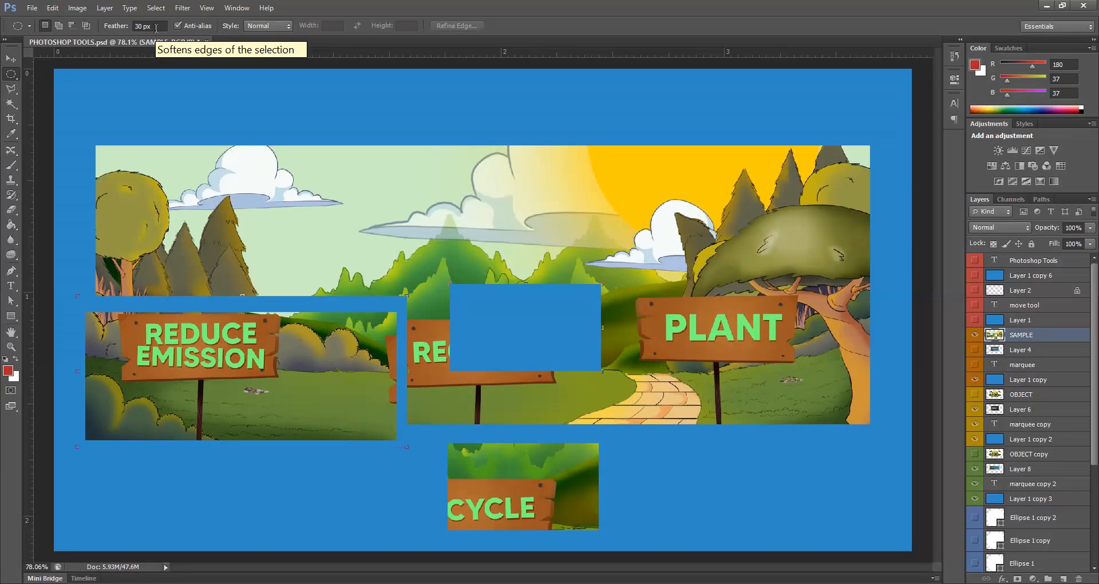
pyautogui.moveTo(647, 214); pyautogui.dragTo(824, 331)
pyautogui.press('v')
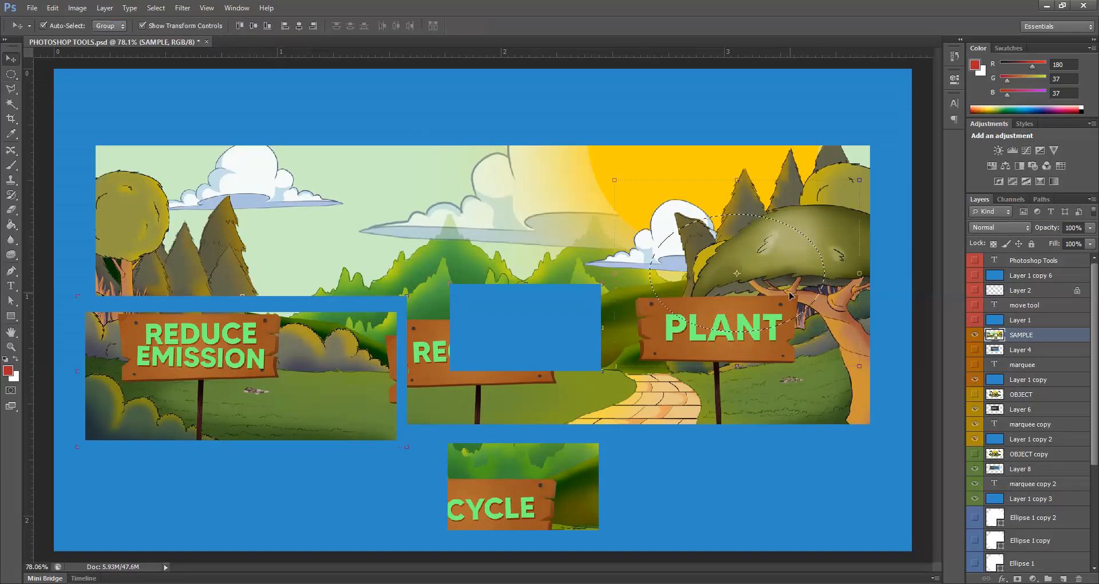
pyautogui.moveTo(784, 283); pyautogui.dragTo(782, 166)
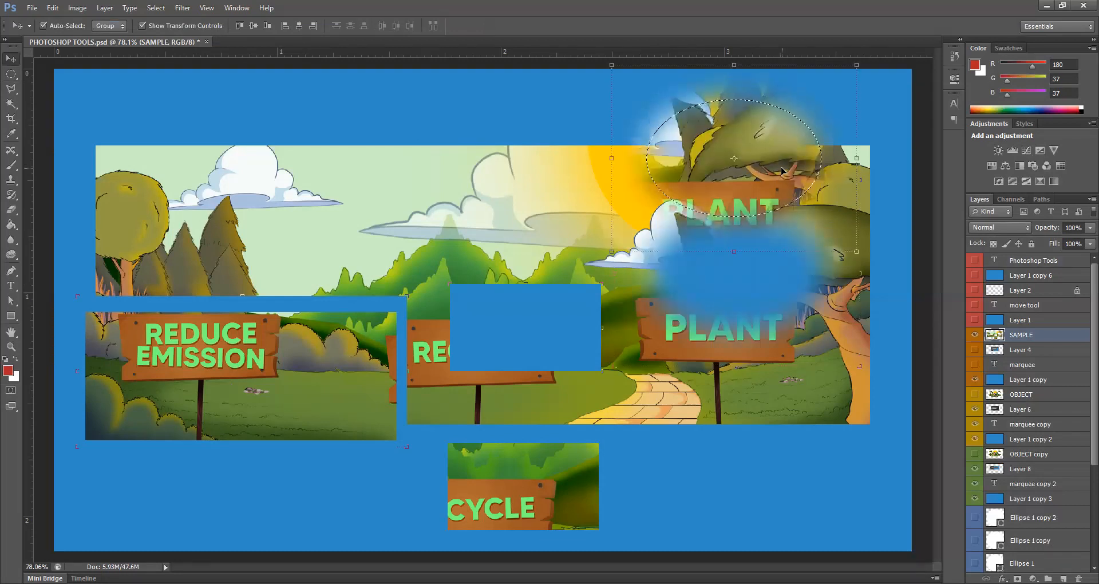
pyautogui.hotkey('ctrl', 'z')
pyautogui.hotkey('ctrl', 'd')
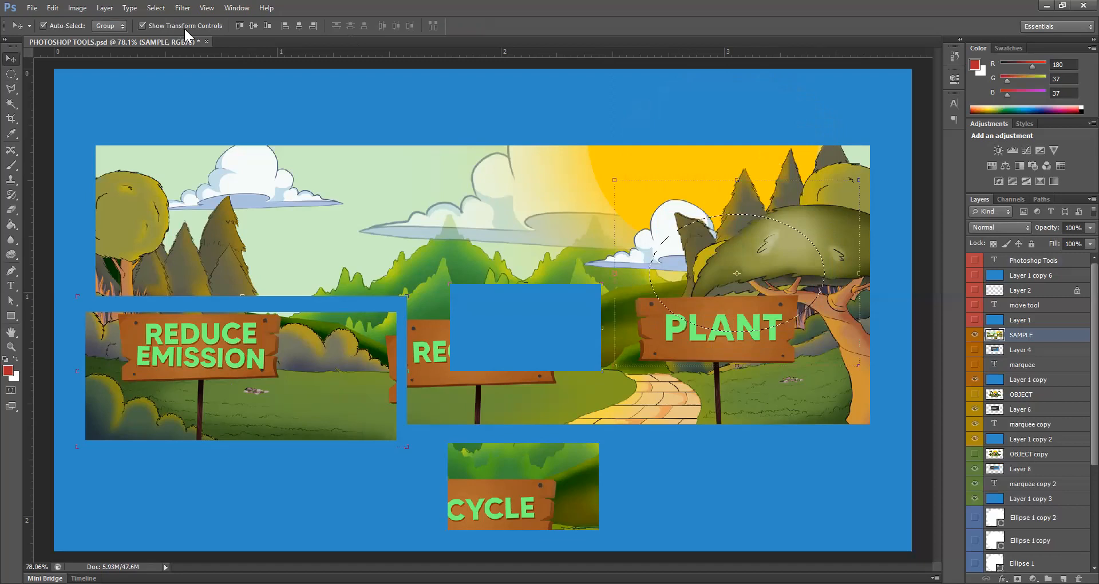
# Set the elliptical marquee's feather to 0 px, select an oval of sky between the clouds, and move it above the picture
pyautogui.press('m')
pyautogui.moveTo(164, 25); pyautogui.dragTo(118, 27)
pyautogui.write('0')
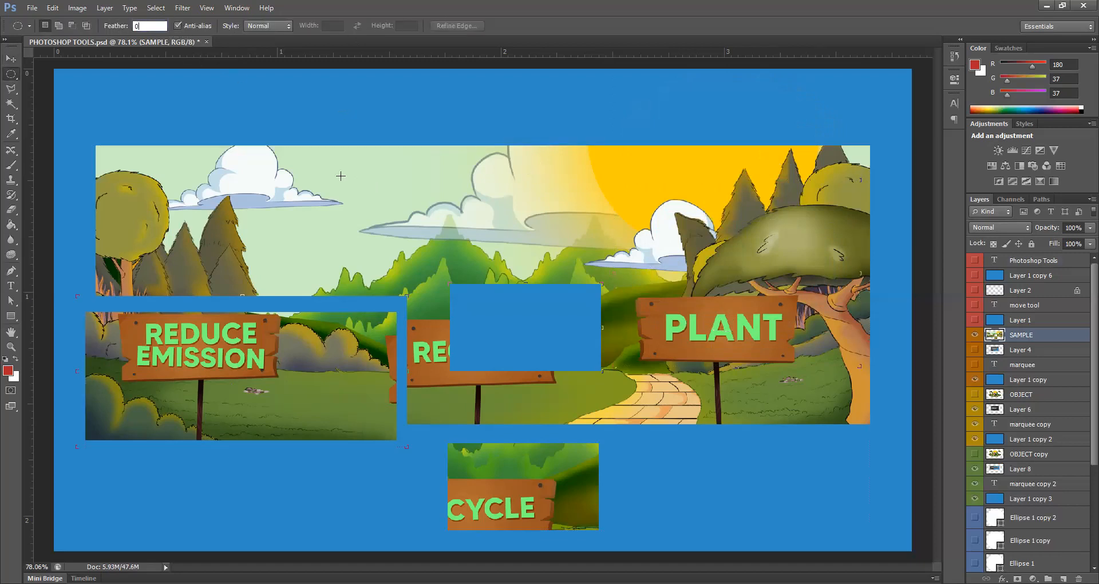
pyautogui.moveTo(437, 250); pyautogui.dragTo(323, 175)
pyautogui.press('v')
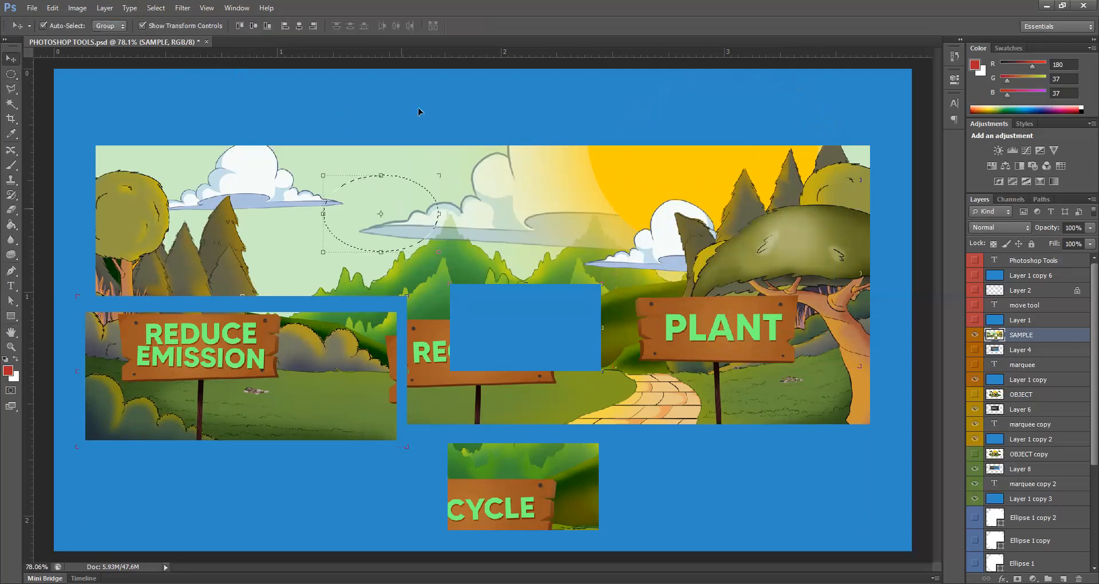
pyautogui.moveTo(419, 187); pyautogui.dragTo(435, 86)
# Set the elliptical marquee's feather to 5 px, select an oval over the PLANT sign and tree, and move it below the picture
pyautogui.press('m')
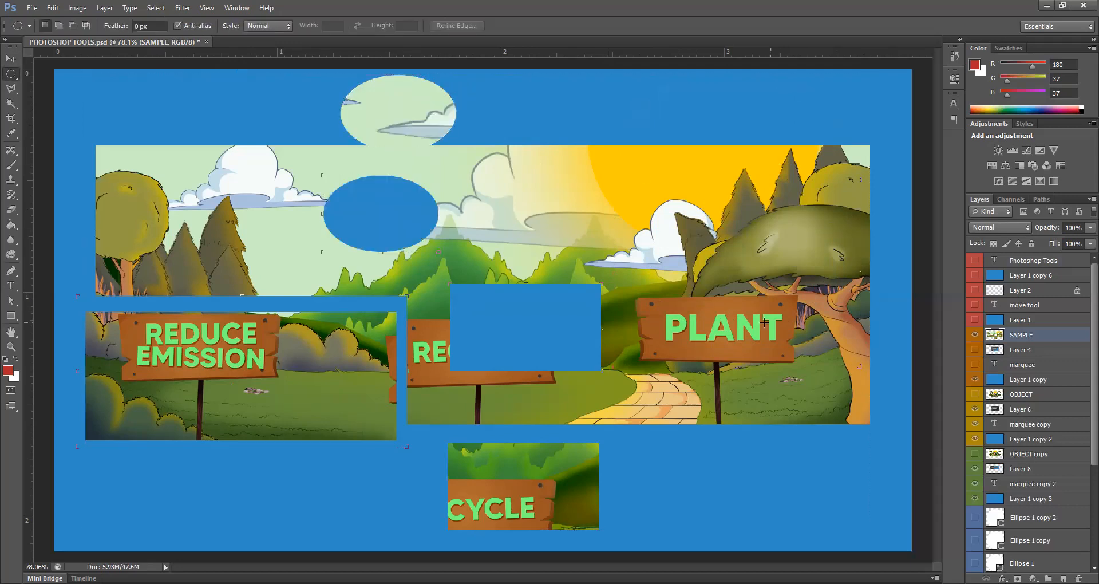
pyautogui.moveTo(641, 283); pyautogui.dragTo(802, 391)
pyautogui.click(129, 27)
pyautogui.write('5v')
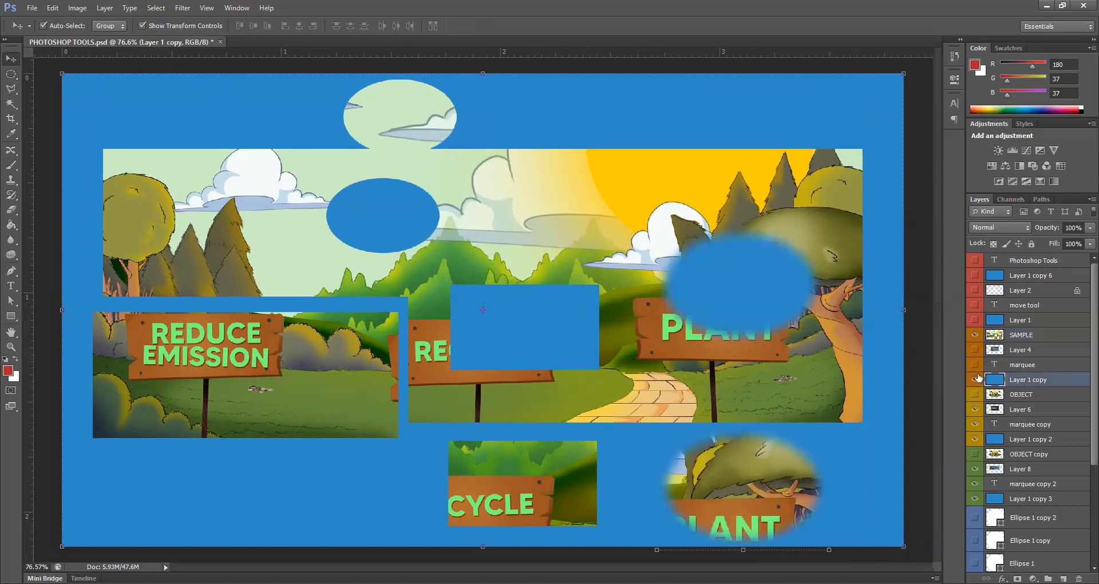
# Hide the SAMPLE and Layer 1 copy layers and activate the freehand Lasso Tool
pyautogui.moveTo(974, 342); pyautogui.dragTo(974, 380)
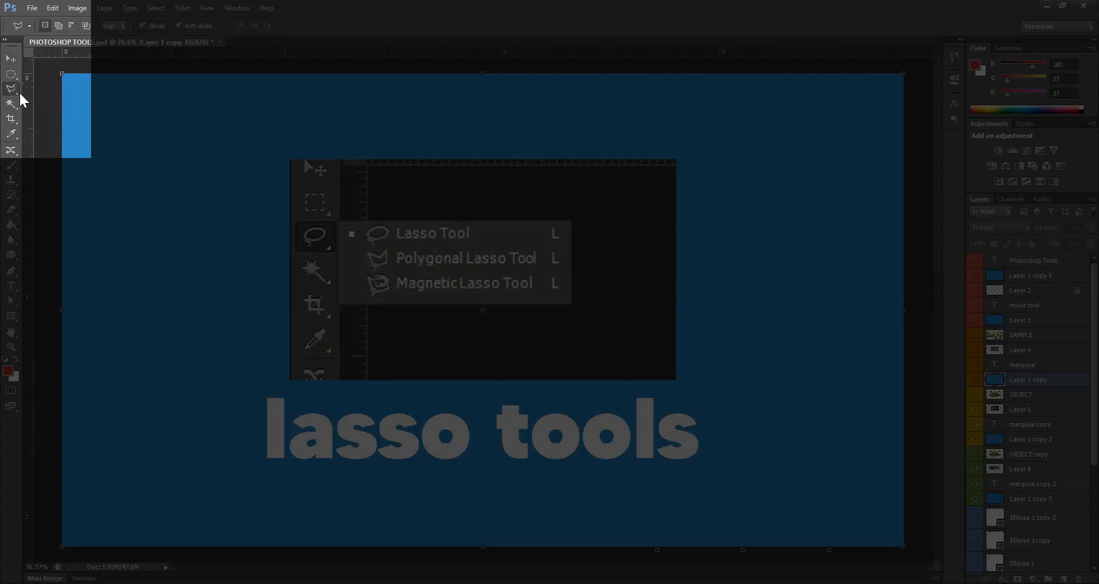
pyautogui.click(19, 91)
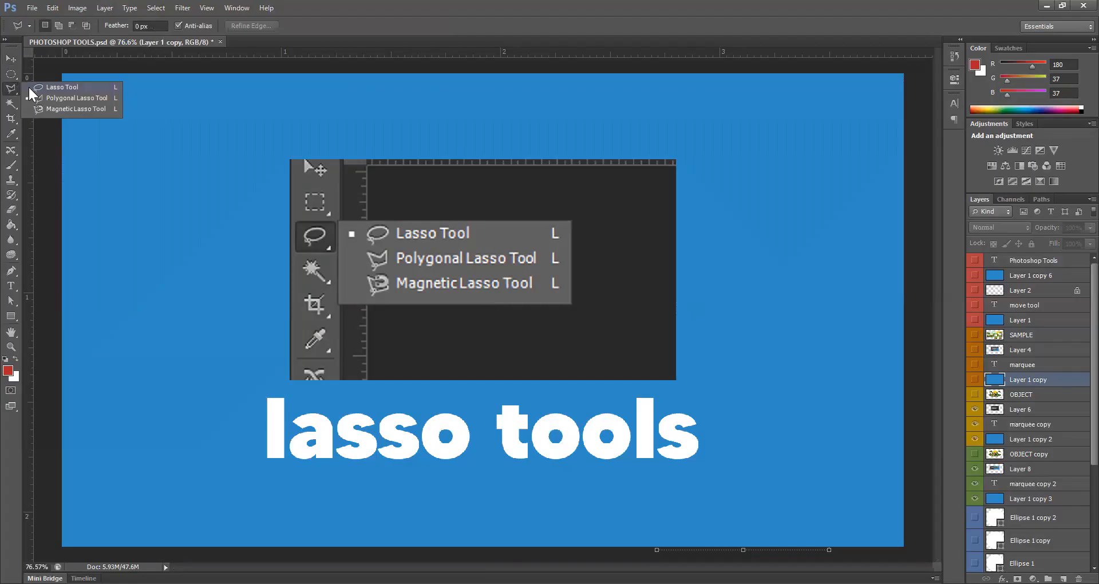
pyautogui.click(30, 87)
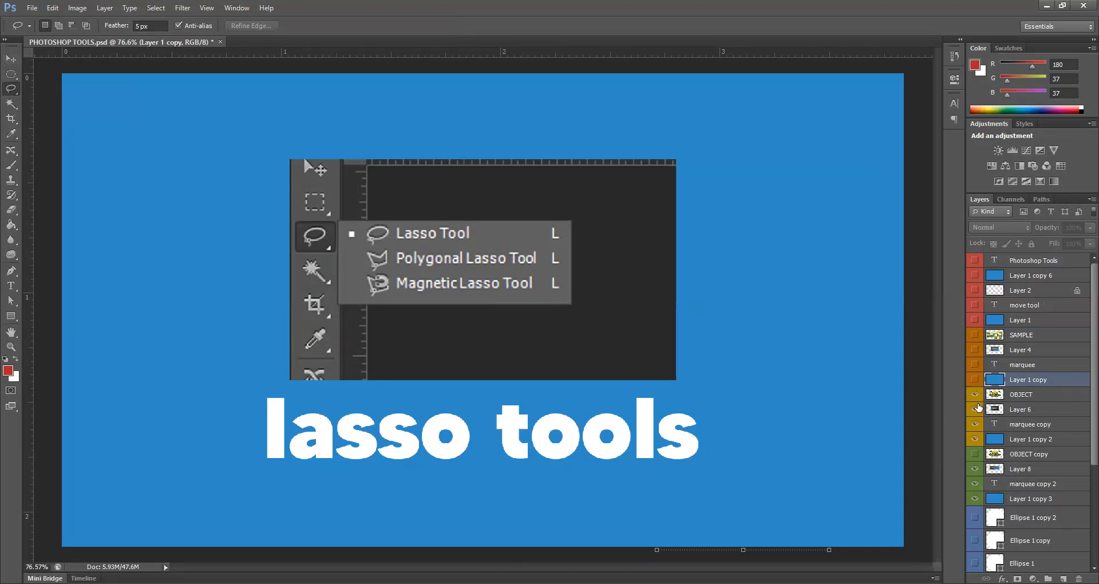
# Show the OBJECT layer, hide Layer 6, and draw a freehand lasso selection along the upper-left outline of the palms and sun
pyautogui.click(975, 409)
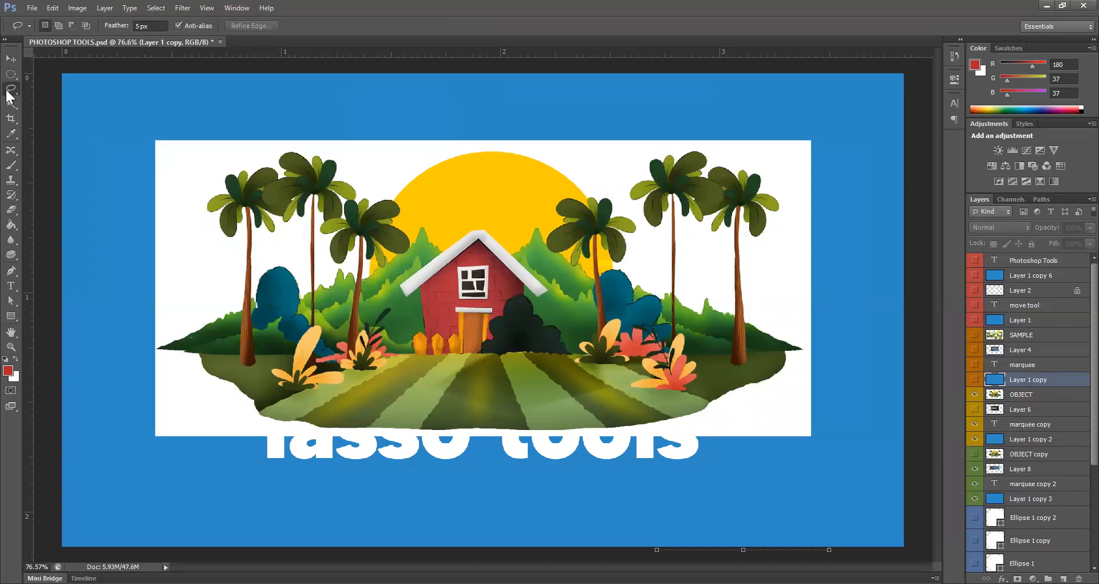
pyautogui.moveTo(129, 344)
pyautogui.mouseDown()
pyautogui.moveTo(202, 322)
pyautogui.moveTo(225, 293)
pyautogui.moveTo(235, 238)
pyautogui.moveTo(196, 200)
pyautogui.moveTo(218, 178)
pyautogui.moveTo(219, 158)
pyautogui.moveTo(354, 171)
pyautogui.moveTo(376, 192)
pyautogui.moveTo(424, 161)
pyautogui.moveTo(515, 145)
pyautogui.moveTo(572, 151)
pyautogui.moveTo(481, 124)
pyautogui.moveTo(325, 110)
pyautogui.moveTo(136, 122)
pyautogui.mouseUp()
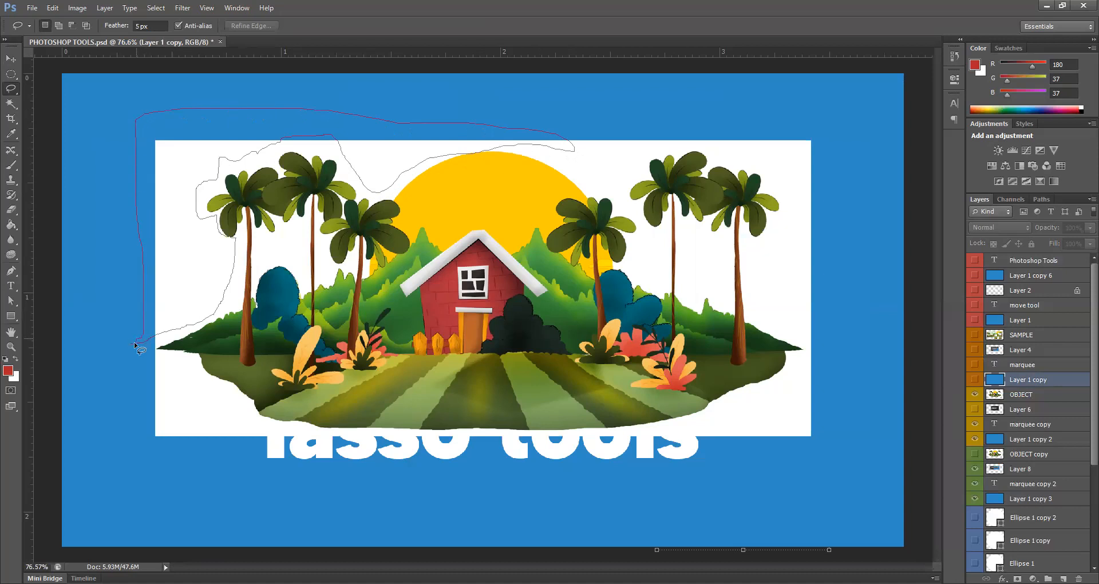
pyautogui.moveTo(136, 345); pyautogui.dragTo(138, 344)
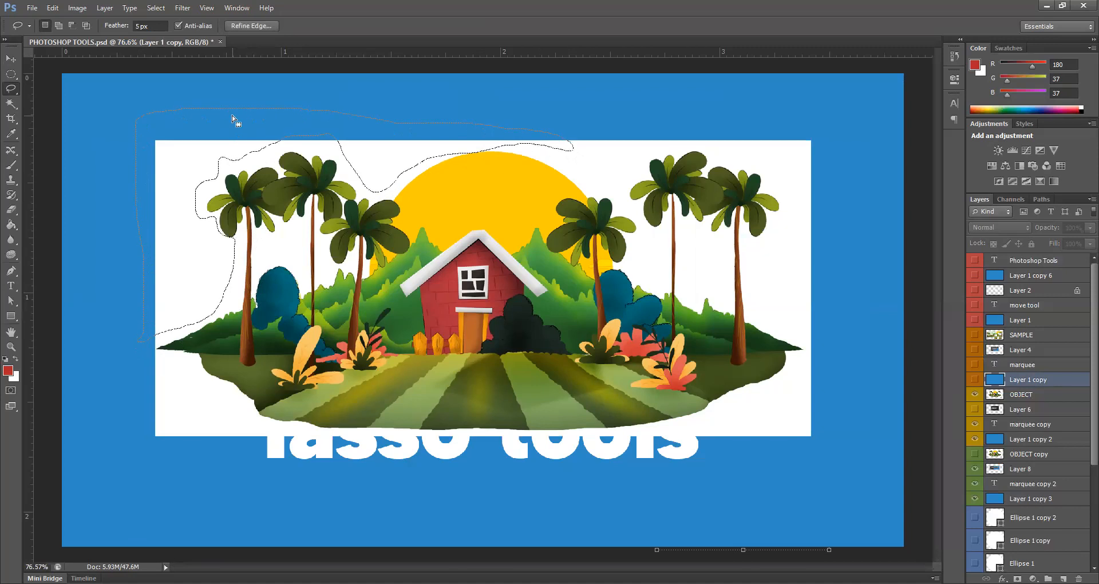
# Delete the lassoed area from the OBJECT layer, deselect, and lasso a freehand strip above the right-hand palms
pyautogui.click(1045, 409)
pyautogui.click(1024, 395)
pyautogui.press('Delete')
pyautogui.hotkey('ctrl', 'd')
pyautogui.moveTo(538, 135)
pyautogui.mouseDown()
pyautogui.moveTo(598, 184)
pyautogui.moveTo(623, 155)
pyautogui.moveTo(819, 162)
pyautogui.moveTo(700, 121)
pyautogui.moveTo(539, 140)
pyautogui.mouseUp()
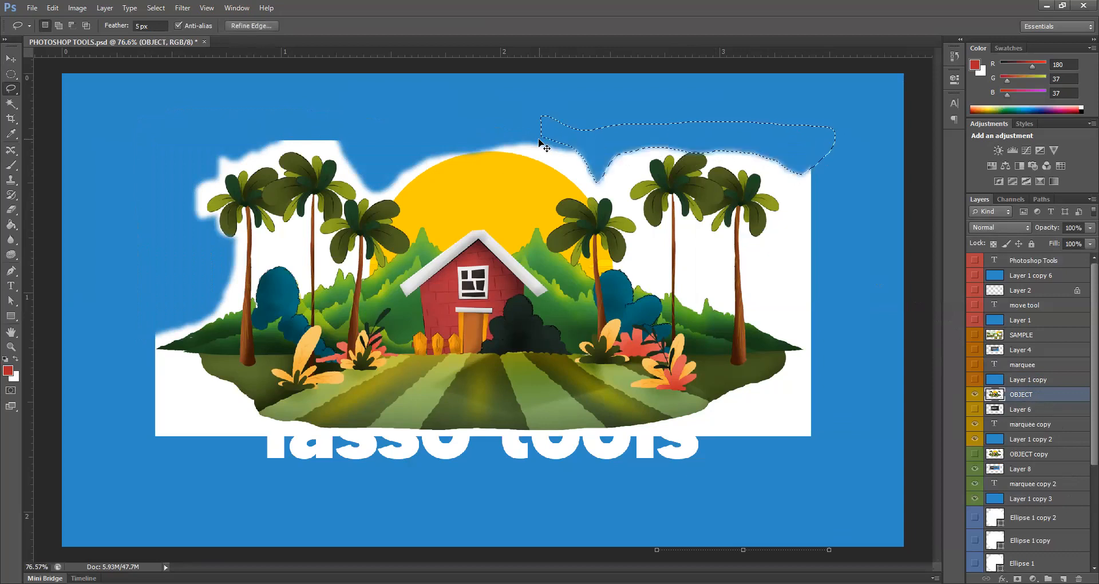
# Drop the current selection and undo the freehand lasso deletion on the OBJECT layer
pyautogui.click(234, 146)
pyautogui.hotkey('ctrl', 'alt', 'z')
pyautogui.hotkey('ctrl', 'alt', 'z')
pyautogui.hotkey('ctrl', 'alt', 'z')
pyautogui.hotkey('ctrl', 'alt', 'z')
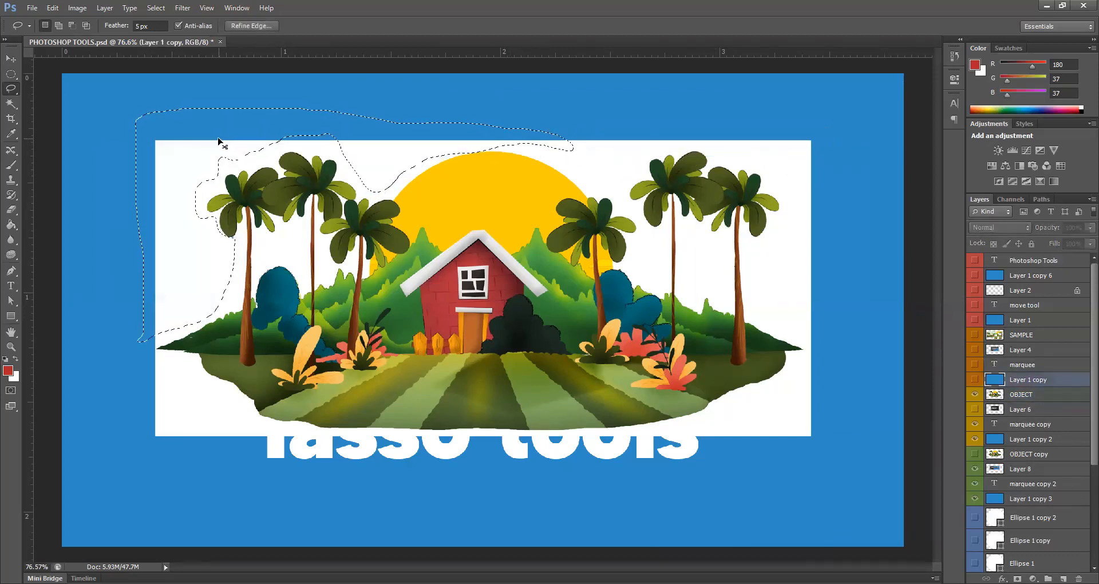
# Draw a closed Polygonal Lasso selection around the white background above and beside the palms and sun
pyautogui.rightClick(10, 91)
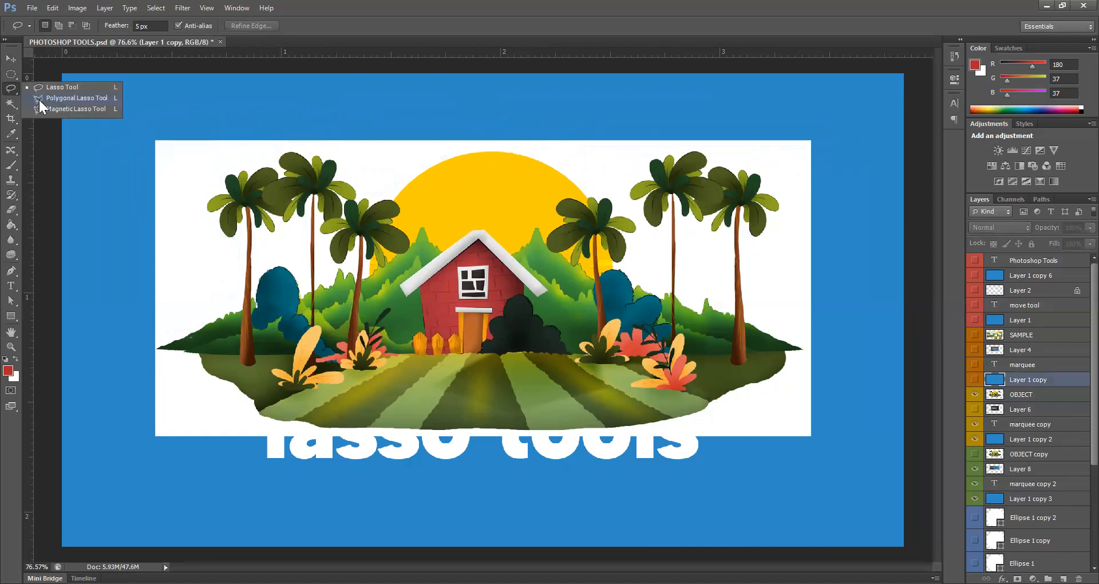
pyautogui.click(40, 99)
pyautogui.click(129, 338)
pyautogui.click(180, 330)
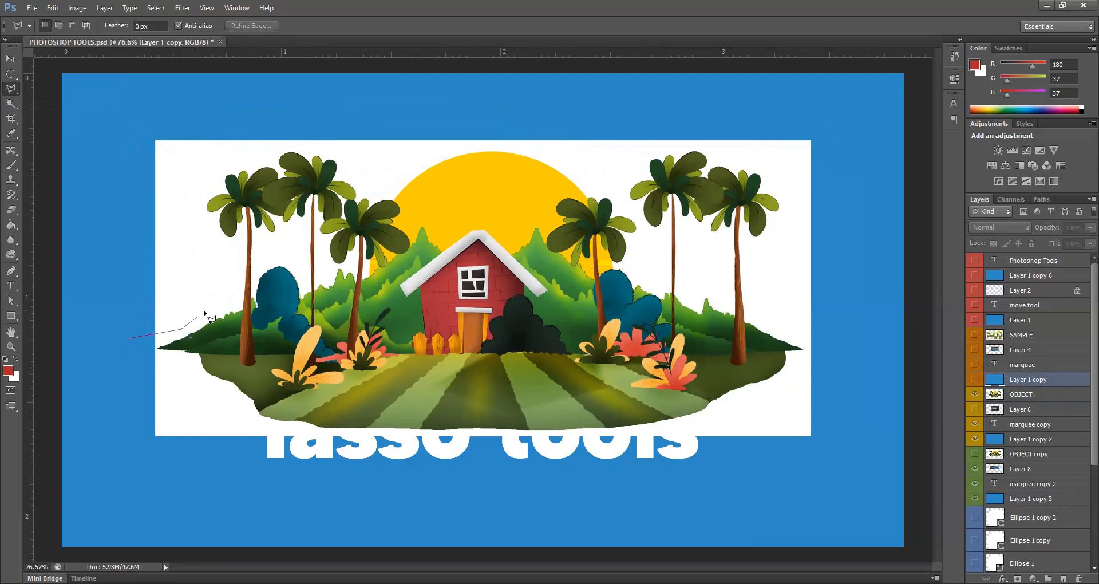
pyautogui.click(231, 295)
pyautogui.click(220, 248)
pyautogui.click(202, 213)
pyautogui.click(204, 174)
pyautogui.click(223, 155)
pyautogui.click(274, 151)
pyautogui.click(309, 143)
pyautogui.click(332, 148)
pyautogui.click(358, 182)
pyautogui.click(383, 184)
pyautogui.click(401, 166)
pyautogui.click(451, 147)
pyautogui.click(476, 146)
pyautogui.click(560, 153)
pyautogui.click(603, 175)
pyautogui.click(622, 176)
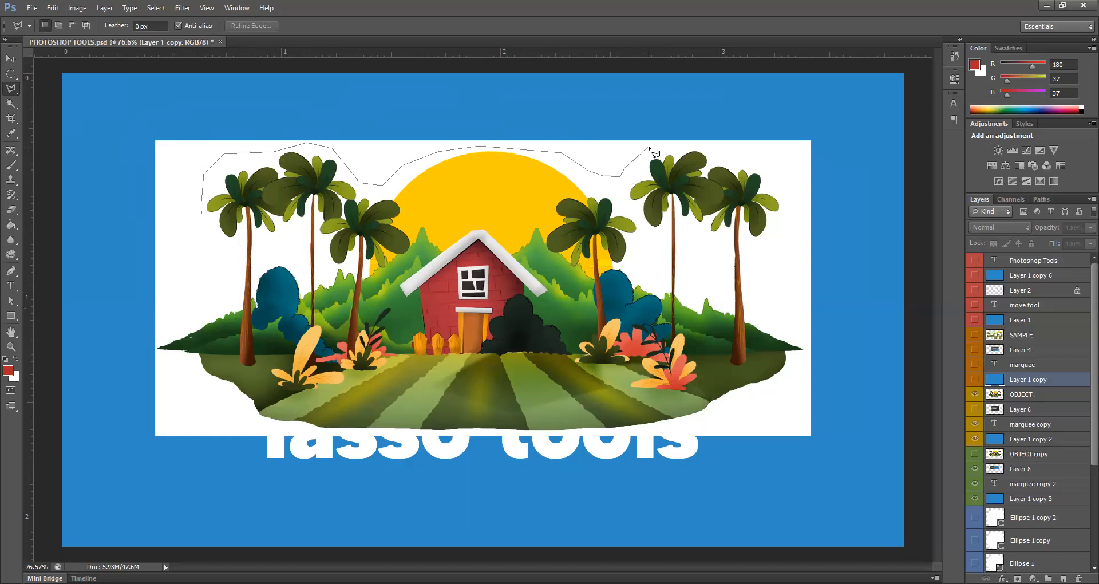
pyautogui.click(649, 146)
pyautogui.click(752, 153)
pyautogui.click(801, 164)
pyautogui.click(797, 233)
pyautogui.click(767, 259)
pyautogui.click(767, 298)
pyautogui.click(801, 303)
pyautogui.click(838, 249)
pyautogui.click(872, 114)
pyautogui.click(752, 114)
pyautogui.click(552, 146)
pyautogui.click(256, 118)
pyautogui.click(146, 117)
pyautogui.click(131, 171)
pyautogui.click(146, 317)
pyautogui.click(183, 312)
pyautogui.click(232, 278)
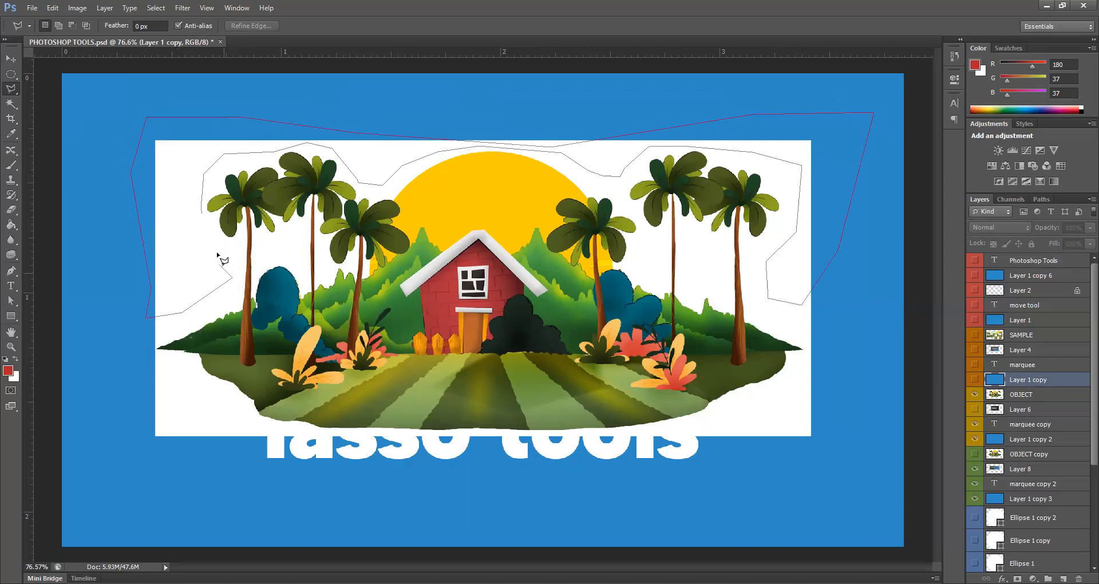
pyautogui.click(201, 205)
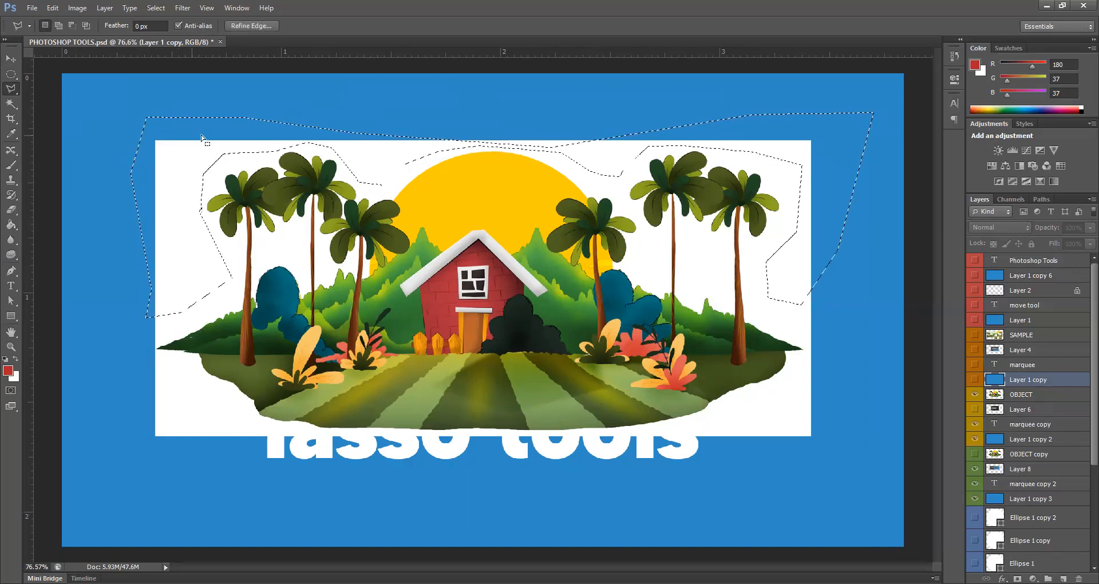
# Delete the polygonal selection from the OBJECT layer and deselect
pyautogui.click(1034, 394)
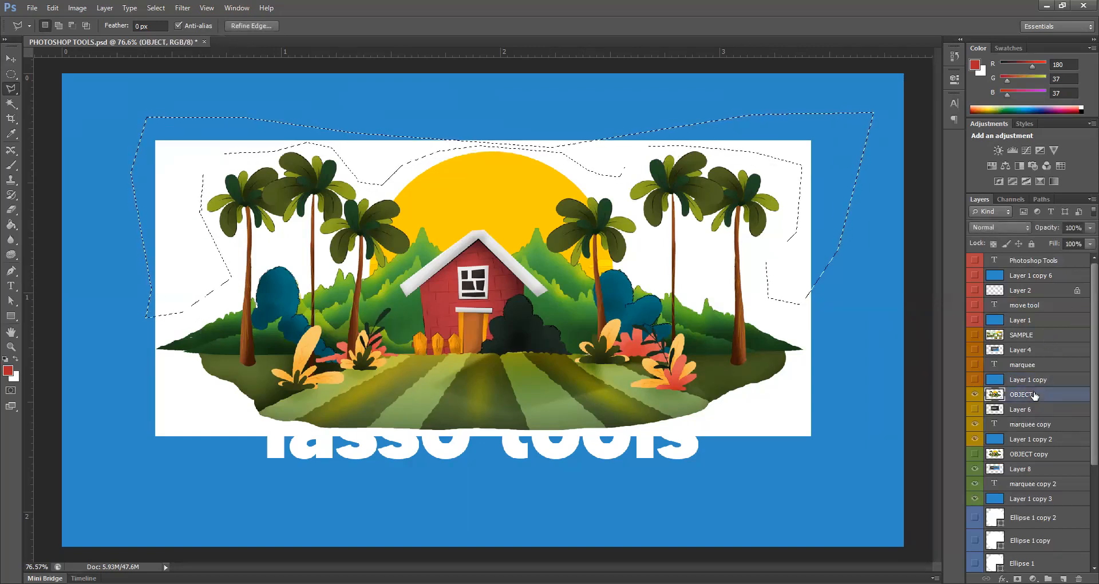
pyautogui.press('Delete')
pyautogui.hotkey('ctrl', 'd')
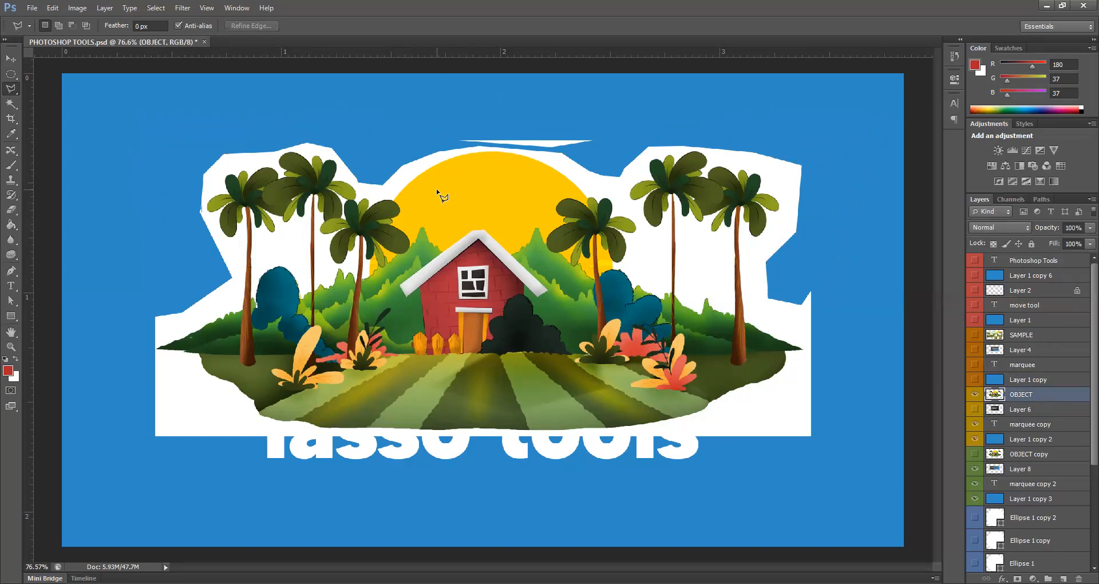
# Undo the polygonal lasso deletion and its selection
pyautogui.hotkey('ctrl', 'alt', 'z')
pyautogui.hotkey('ctrl', 'alt', 'z')
pyautogui.hotkey('ctrl', 'alt', 'z')
pyautogui.hotkey('ctrl', 'alt', 'z')
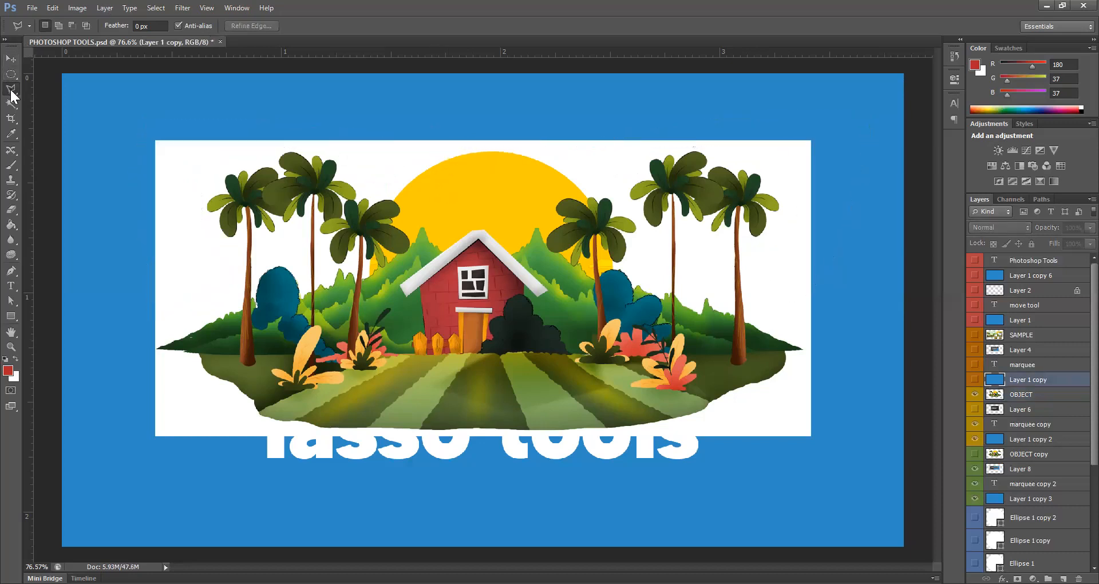
# Trace the hill and left-hand palms with the Magnetic Lasso Tool and close the selection around the white background beside them
pyautogui.click(45, 112)
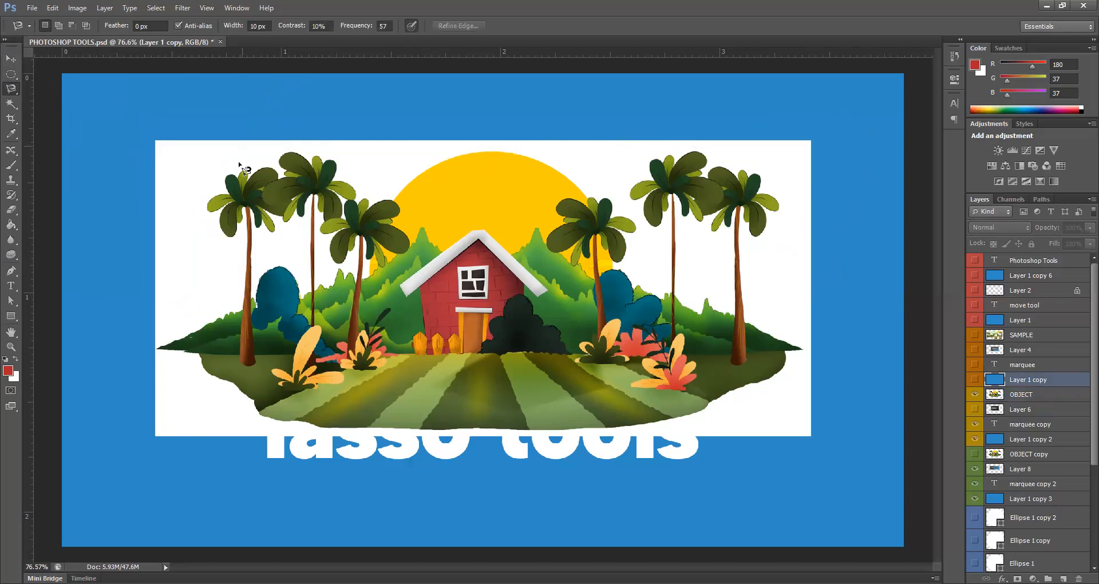
pyautogui.click(157, 344)
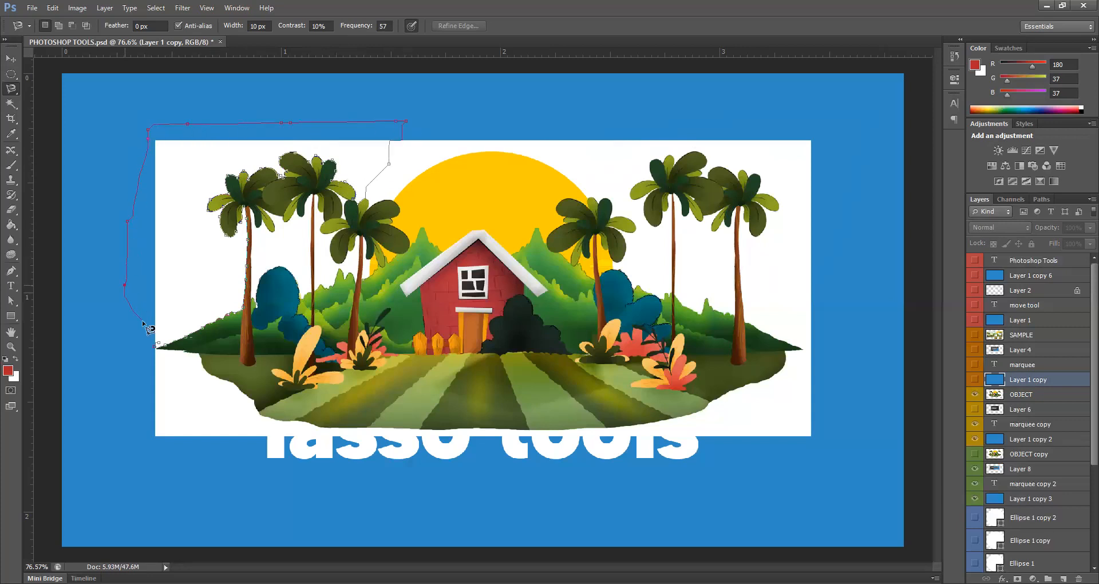
pyautogui.click(162, 347)
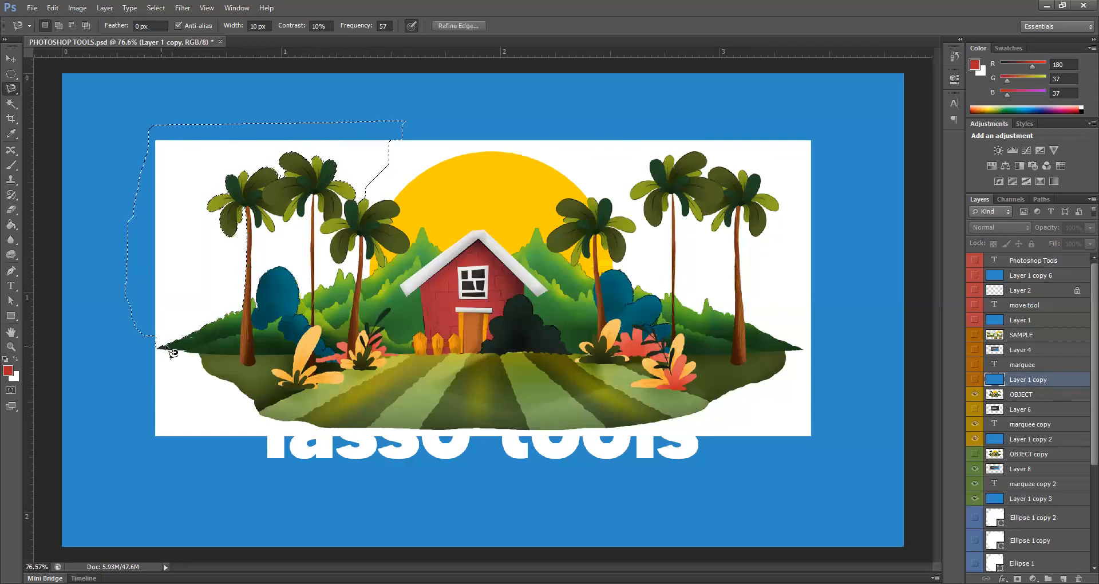
# Delete the traced background from the OBJECT layer, deselect, and inspect the cut edges around the left palms at 300%
pyautogui.click(1043, 395)
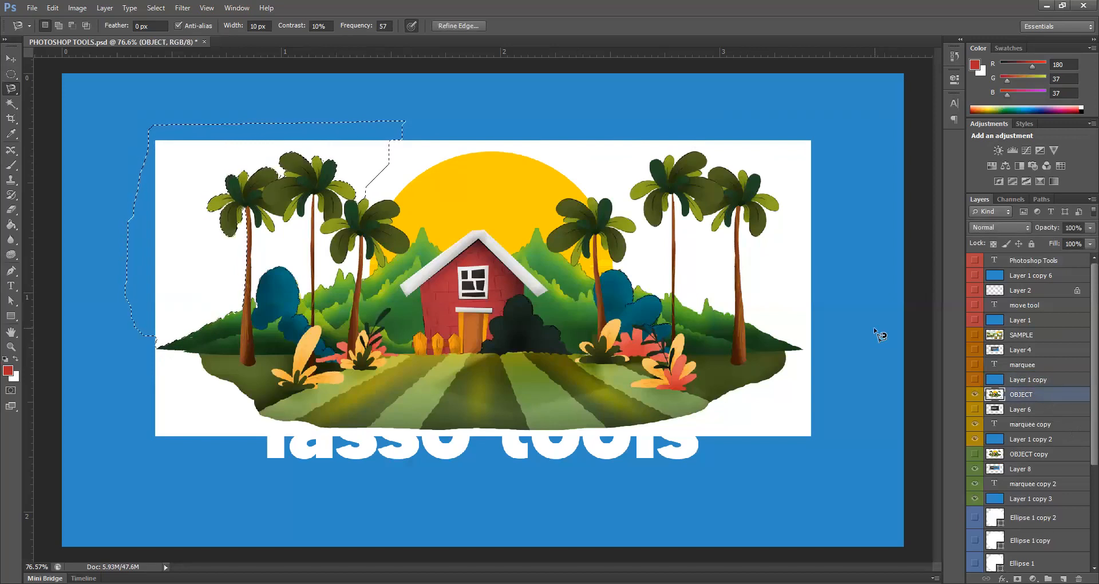
pyautogui.press('Delete')
pyautogui.hotkey('ctrl', 'd')
pyautogui.hotkey('ctrl', '+')
pyautogui.hotkey('ctrl', '+')
pyautogui.hotkey('ctrl', '+')
pyautogui.moveTo(286, 289); pyautogui.dragTo(763, 321)
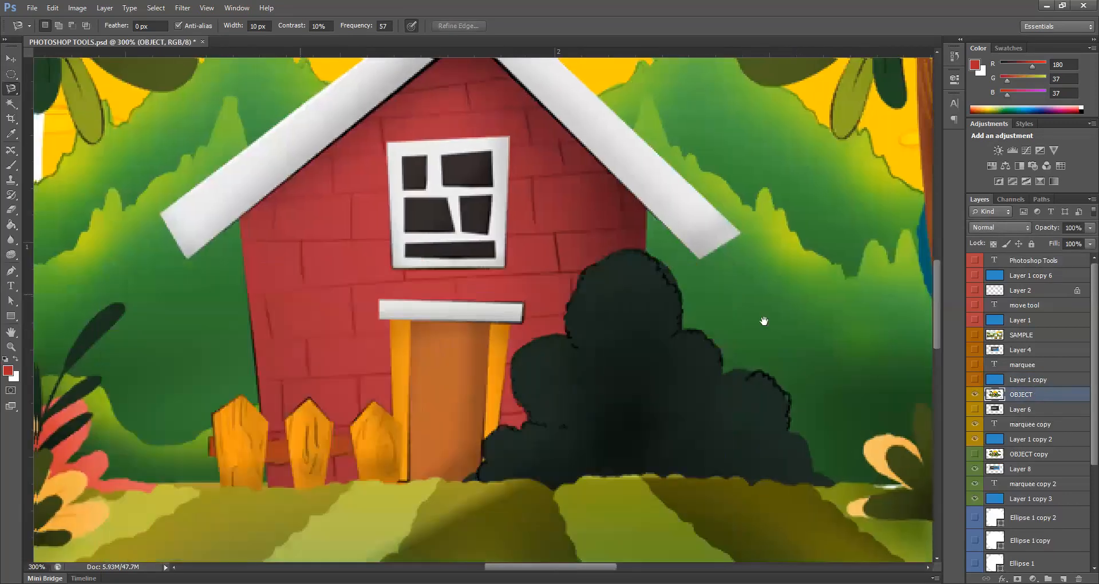
pyautogui.moveTo(242, 278); pyautogui.dragTo(919, 387)
pyautogui.moveTo(637, 269); pyautogui.dragTo(579, 356)
pyautogui.moveTo(624, 214); pyautogui.dragTo(609, 277)
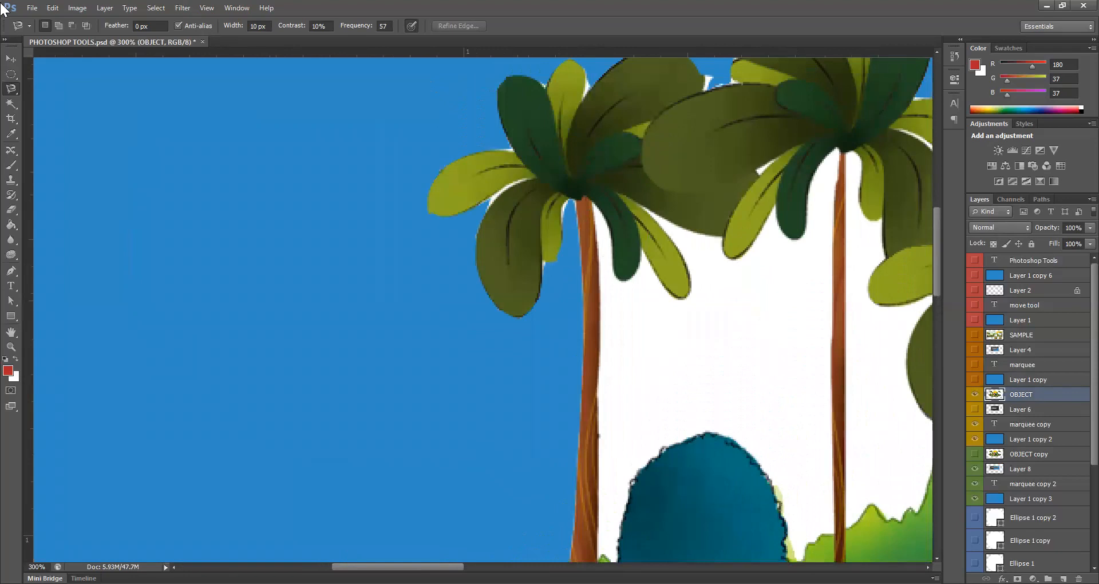
# Activate the Move Tool, fit the whole document in view, and undo the magnetic lasso deletion and selection
pyautogui.click(11, 59)
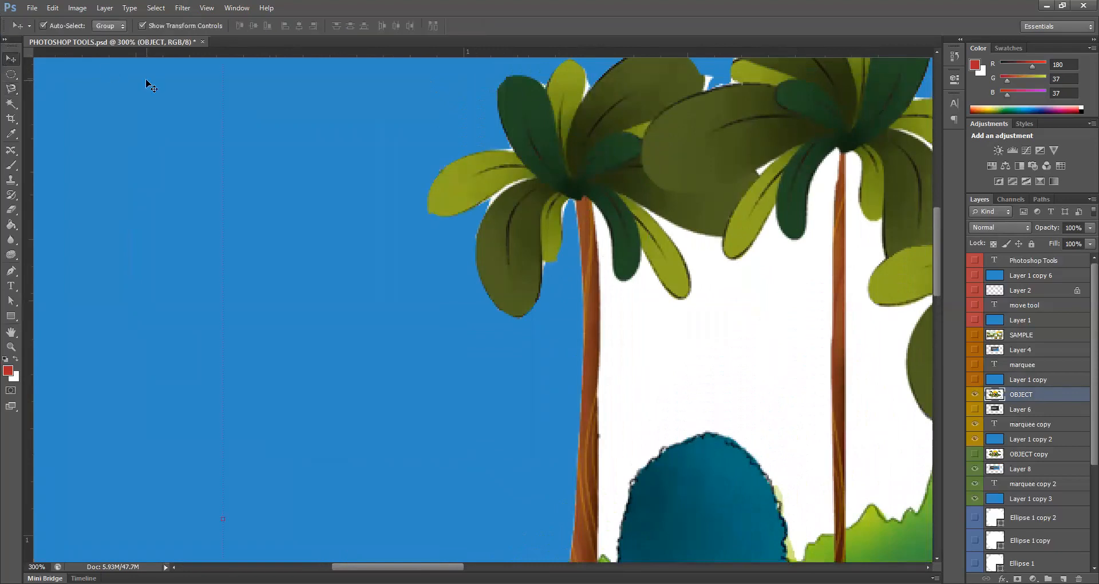
pyautogui.hotkey('ctrl', '0')
pyautogui.hotkey('ctrl', 'alt', 'z')
pyautogui.hotkey('ctrl', 'alt', 'z')
pyautogui.hotkey('ctrl', 'alt', 'z')
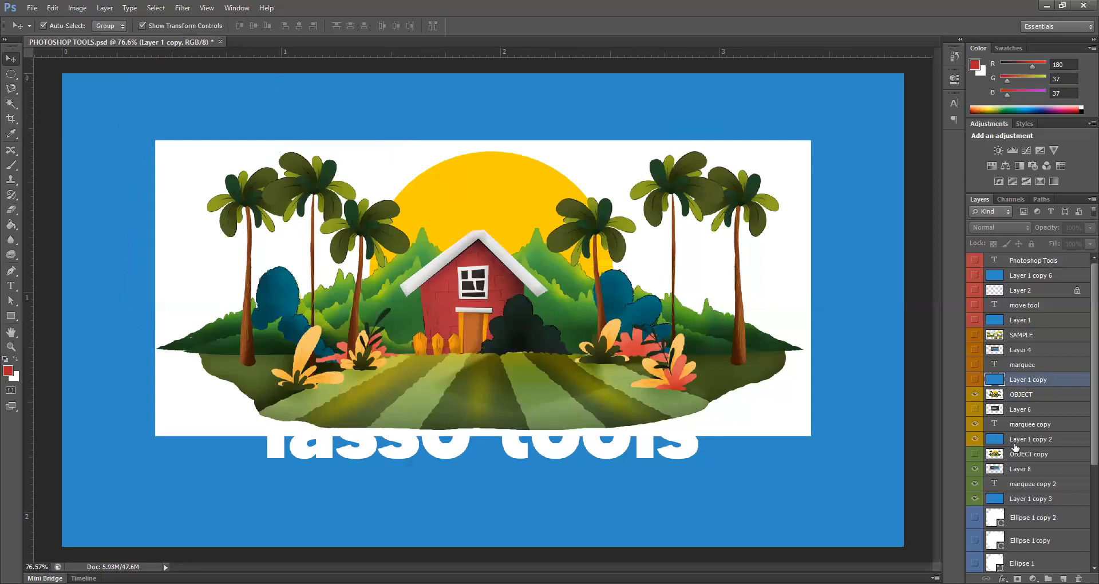
# Hide the OBJECT, marquee copy and Layer 1 copy 2 layers
pyautogui.click(977, 392)
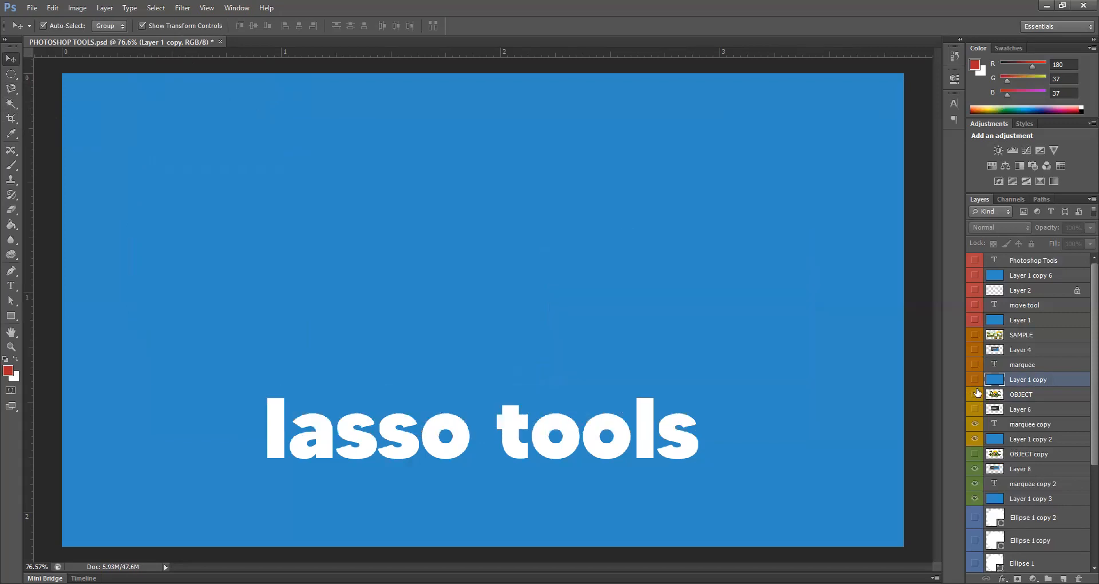
pyautogui.moveTo(975, 424); pyautogui.dragTo(975, 440)
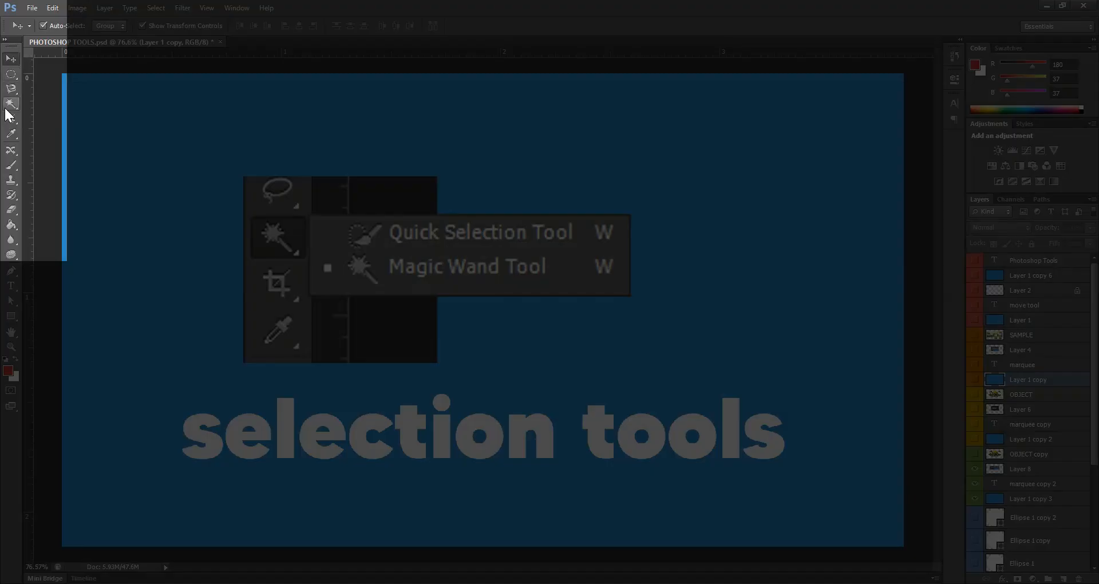
# Activate the Quick Selection Tool and switch back to the Magic Wand Tool
pyautogui.rightClick(9, 108)
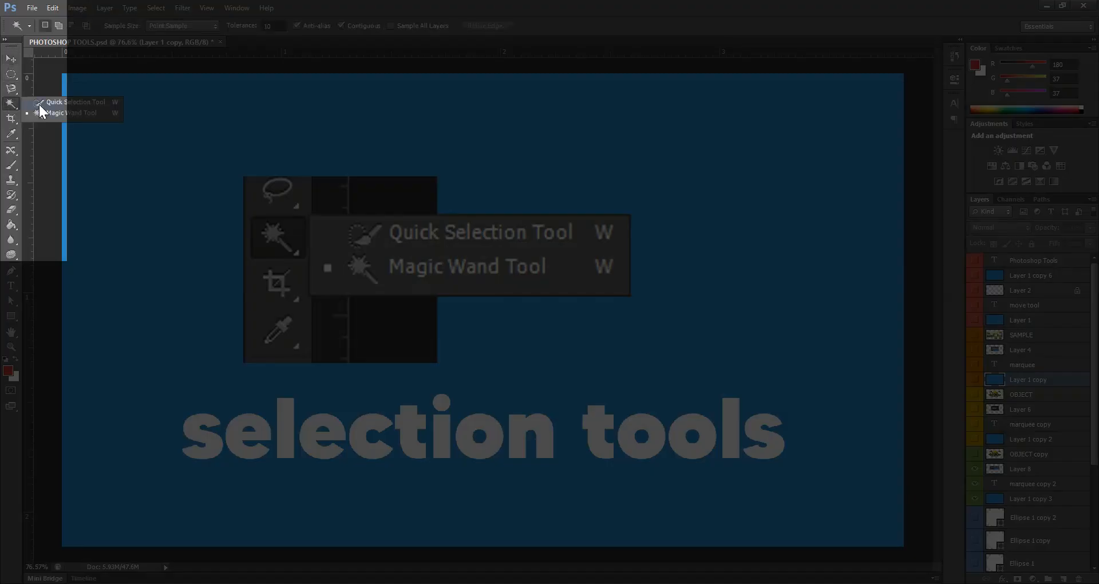
pyautogui.click(40, 102)
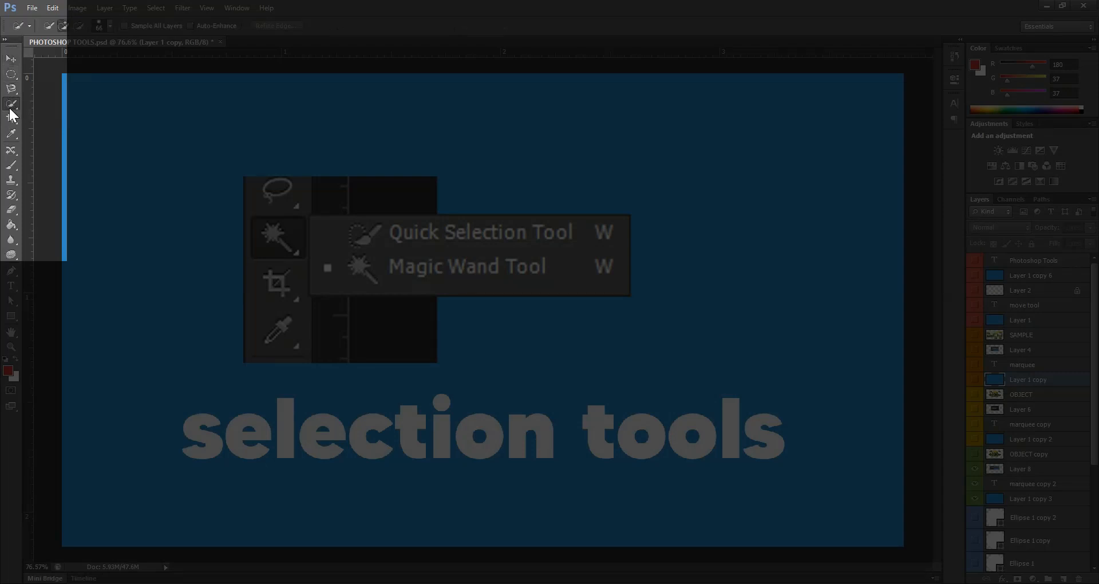
pyautogui.rightClick(9, 109)
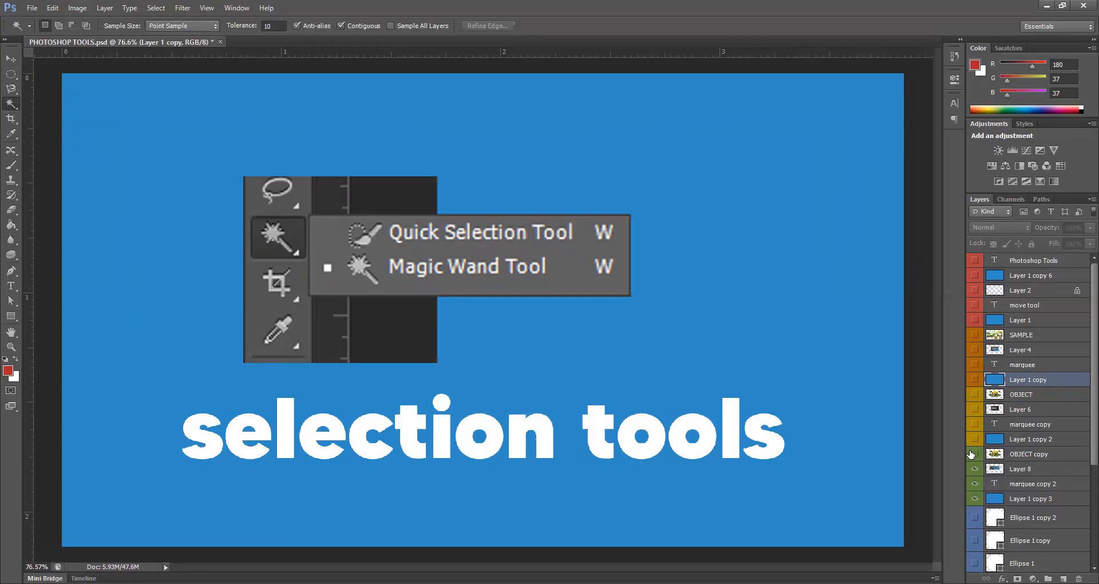
# Show the OBJECT copy layer, hide the marquee copy 2 text, and make OBJECT copy the active layer
pyautogui.click(972, 453)
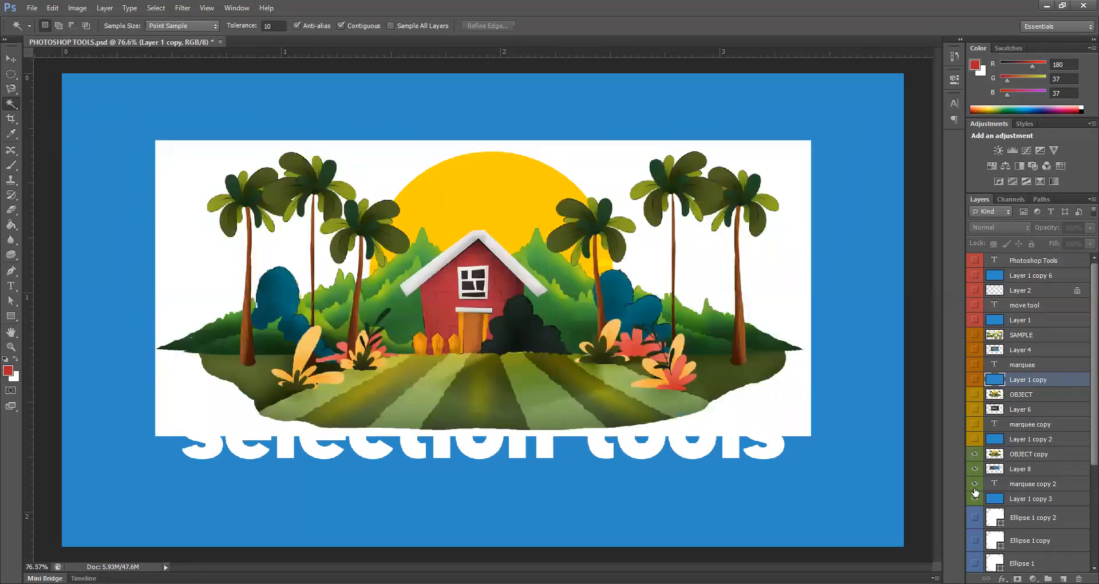
pyautogui.click(974, 484)
pyautogui.click(1036, 455)
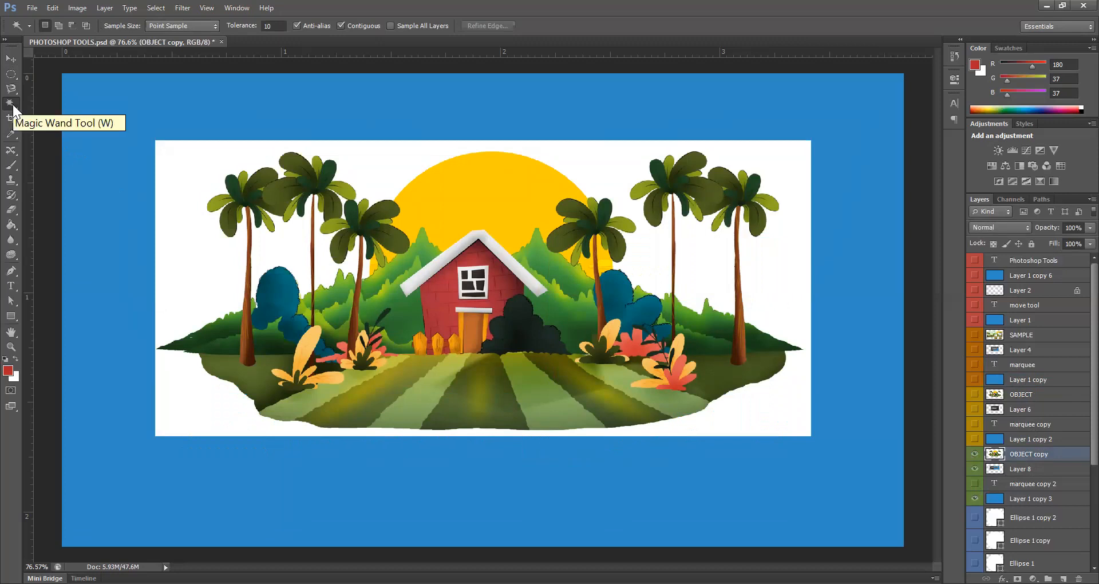
# Select the white background around the island with the Magic Wand at tolerance 10, delete it, and deselect
pyautogui.click(192, 169)
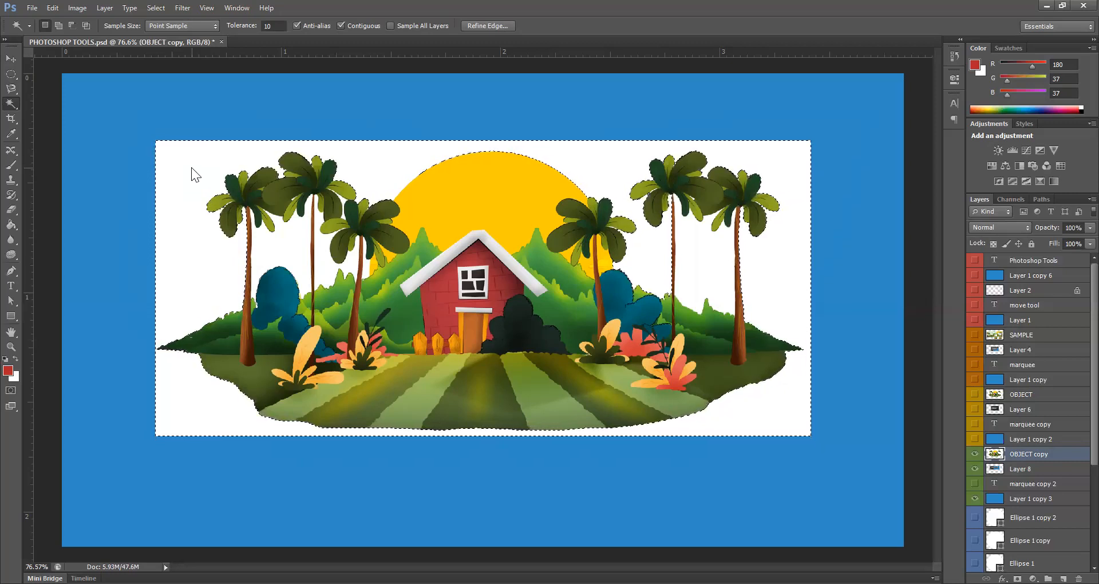
pyautogui.press('Delete')
pyautogui.hotkey('ctrl', 'd')
# Select and delete the enclosed white areas between the left and right palms, and remove the yellow sun above the house
pyautogui.click(279, 251)
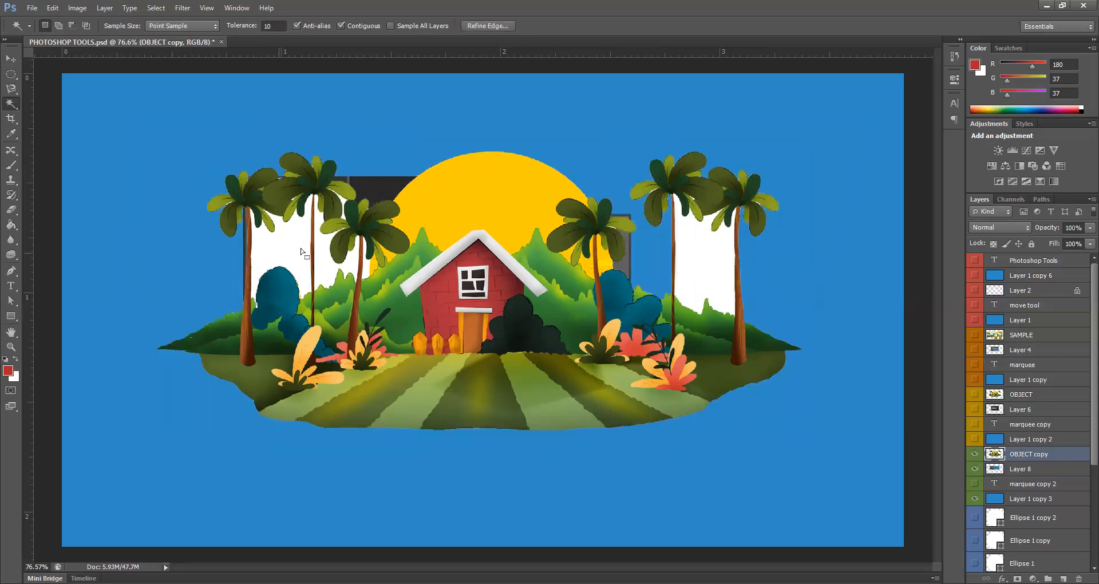
pyautogui.keyDown('shift'); pyautogui.click(328, 266); pyautogui.keyUp('shift')
pyautogui.hotkey('ctrl', 'd')
pyautogui.click(292, 242)
pyautogui.keyDown('shift'); pyautogui.click(706, 273); pyautogui.keyUp('shift')
pyautogui.press('Delete')
pyautogui.hotkey('ctrl', 'd')
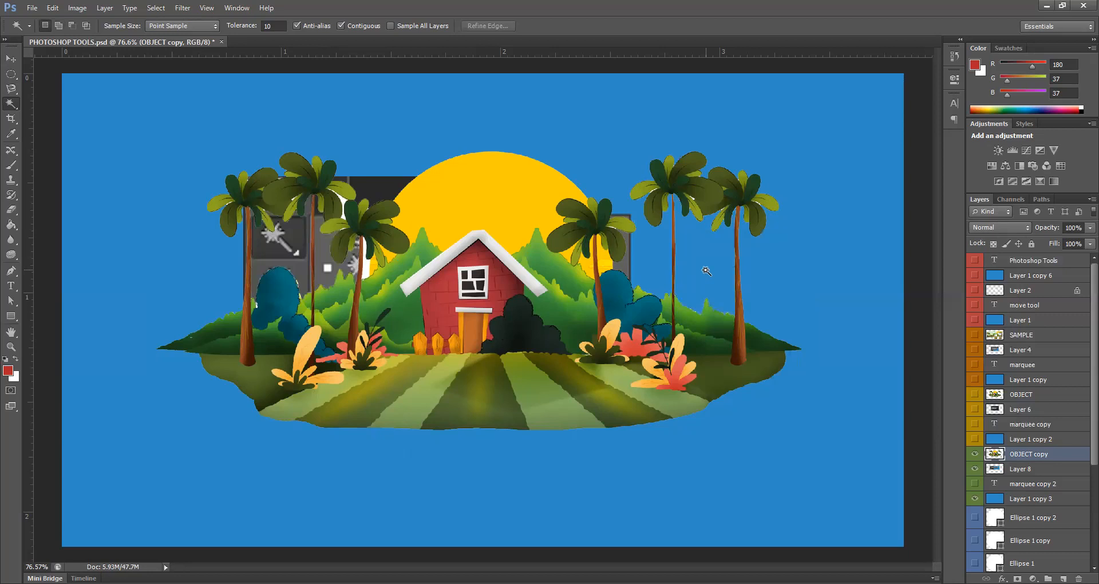
pyautogui.click(491, 211)
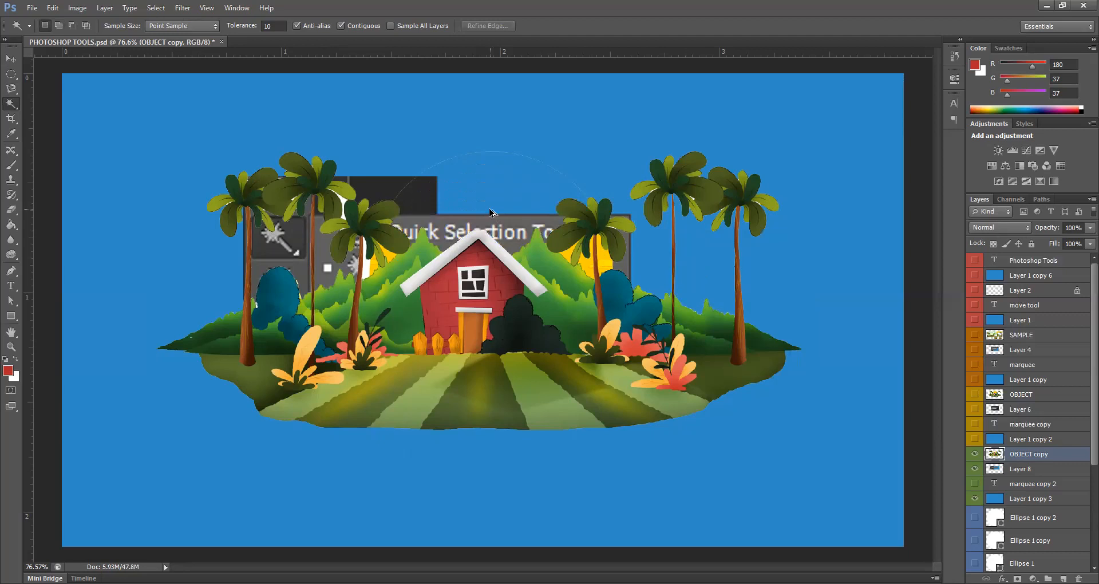
# Undo all the Magic Wand deletions and selections on the OBJECT copy layer
pyautogui.hotkey('ctrl', 'alt', 'z')
pyautogui.hotkey('ctrl', 'alt', 'z')
pyautogui.hotkey('ctrl', 'alt', 'z')
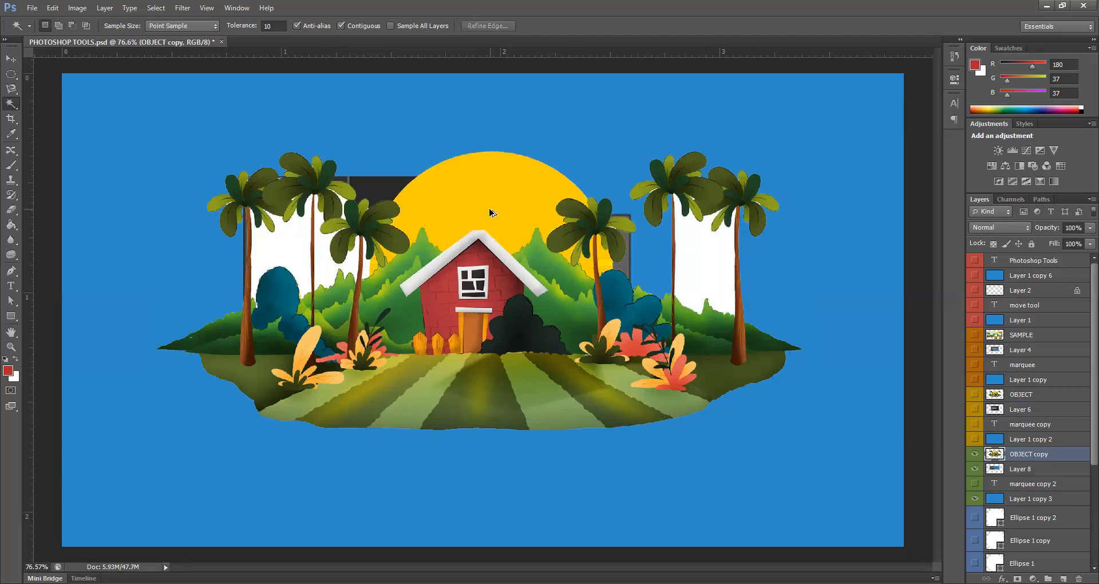
pyautogui.hotkey('ctrl', 'alt', 'z')
pyautogui.hotkey('ctrl', 'alt', 'z')
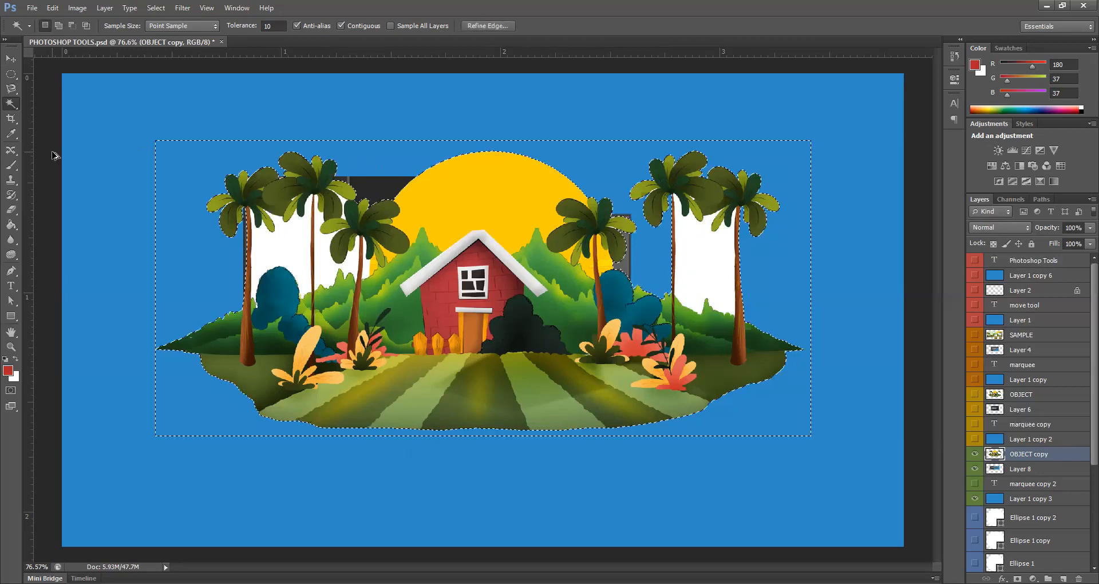
pyautogui.hotkey('ctrl', 'alt', 'z')
pyautogui.hotkey('ctrl', 'alt', 'z')
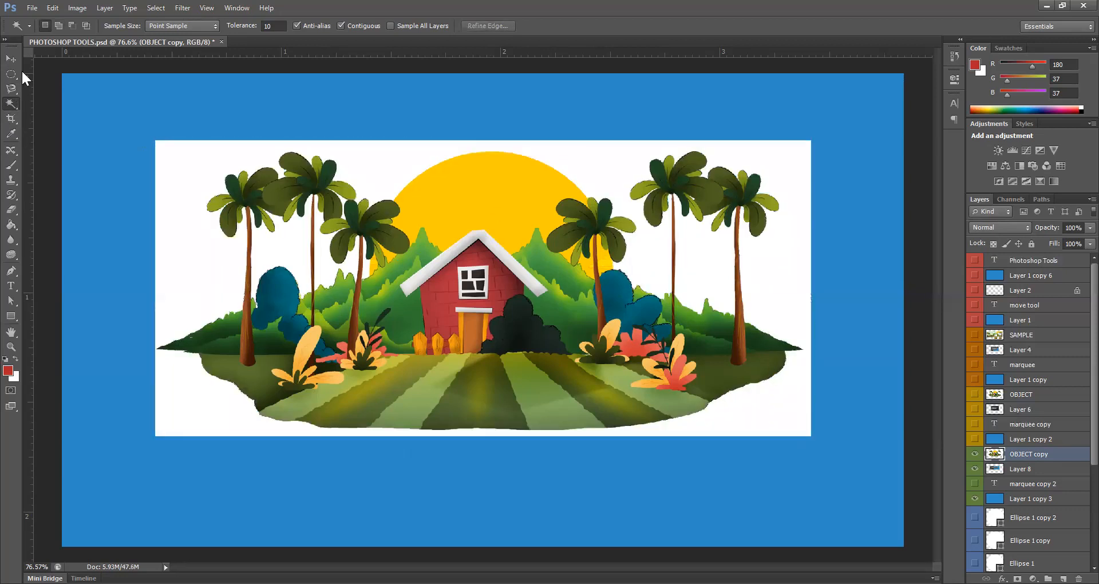
# Activate the Move Tool and hide the OBJECT copy, Layer 8 and Layer 1 copy 3 layers
pyautogui.click(11, 58)
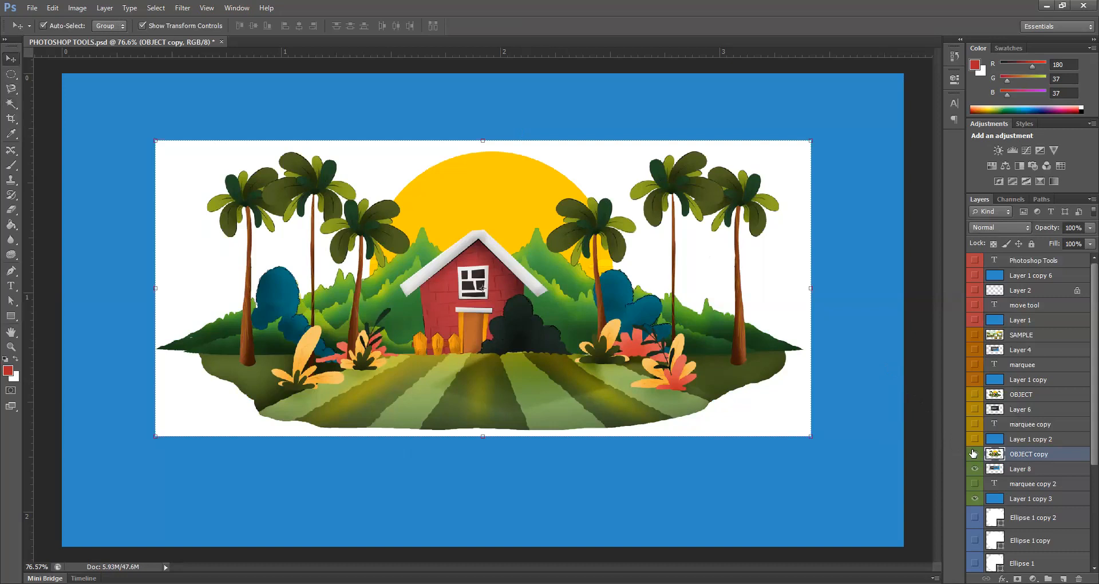
pyautogui.moveTo(975, 453); pyautogui.dragTo(974, 498)
pyautogui.scroll(-3, 1028, 440)
pyautogui.scroll(-1, 1029, 439)
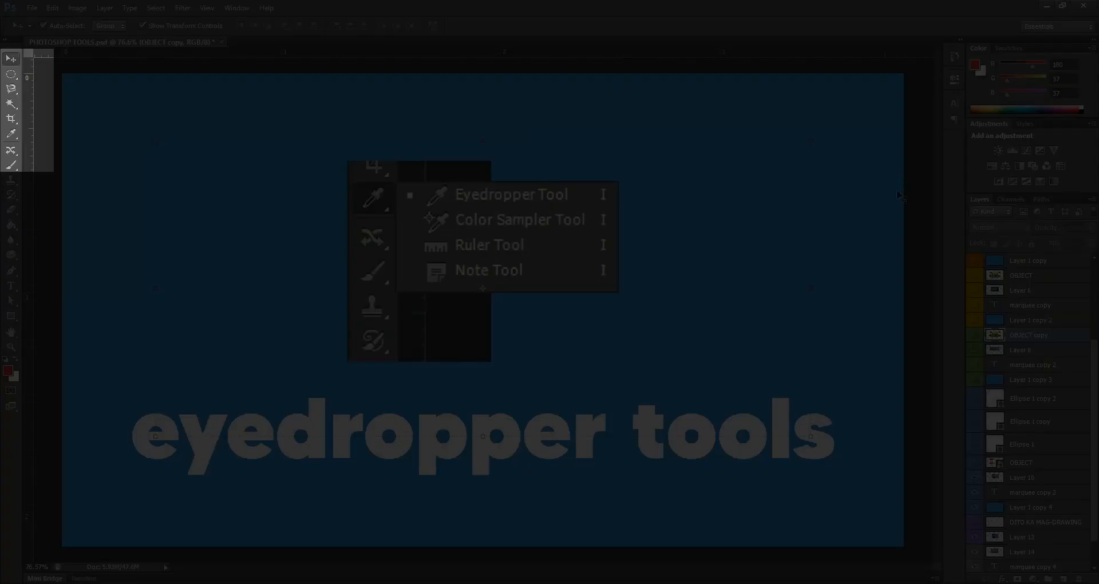
# Select the eyedropper menu picture on Layer 10
pyautogui.click(914, 198)
pyautogui.click(514, 265)
pyautogui.click(9, 373)
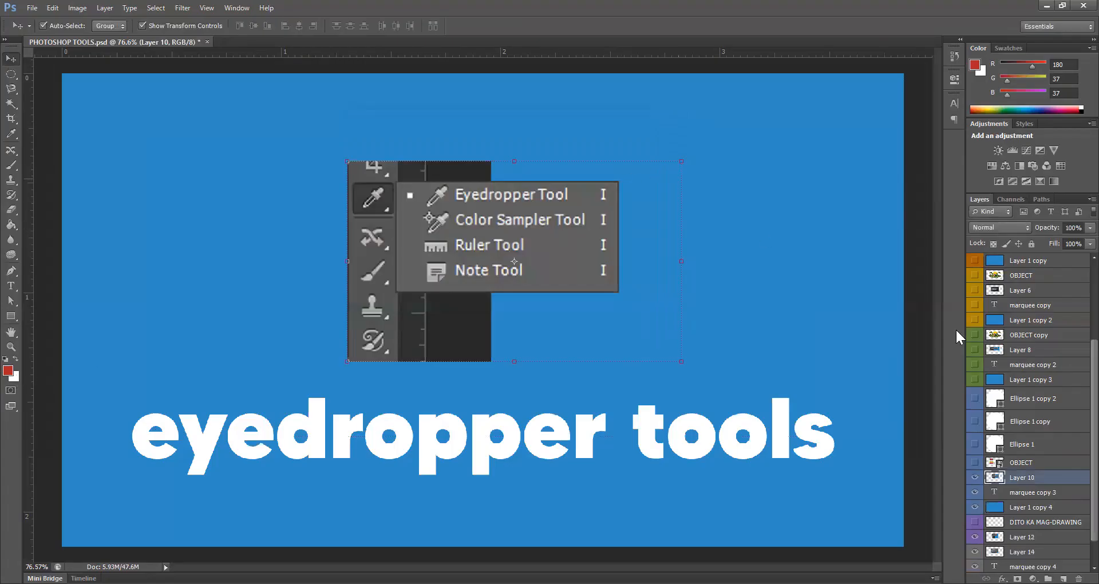
# Hide Layer 10 and show the OBJECT colour palette together with the three Ellipse layers
pyautogui.scroll(-1, 1085, 444)
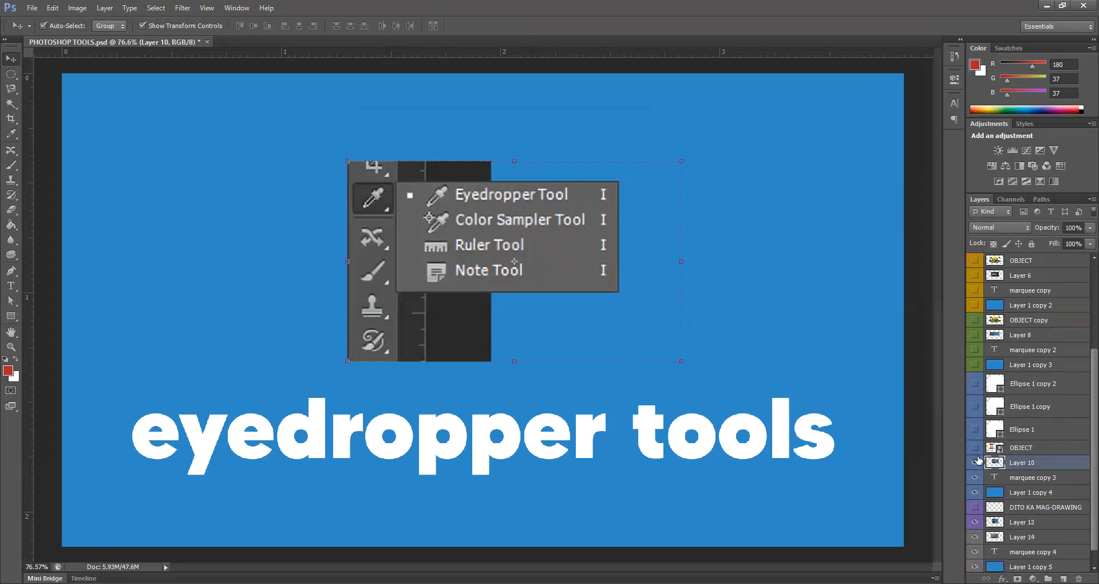
pyautogui.click(13, 135)
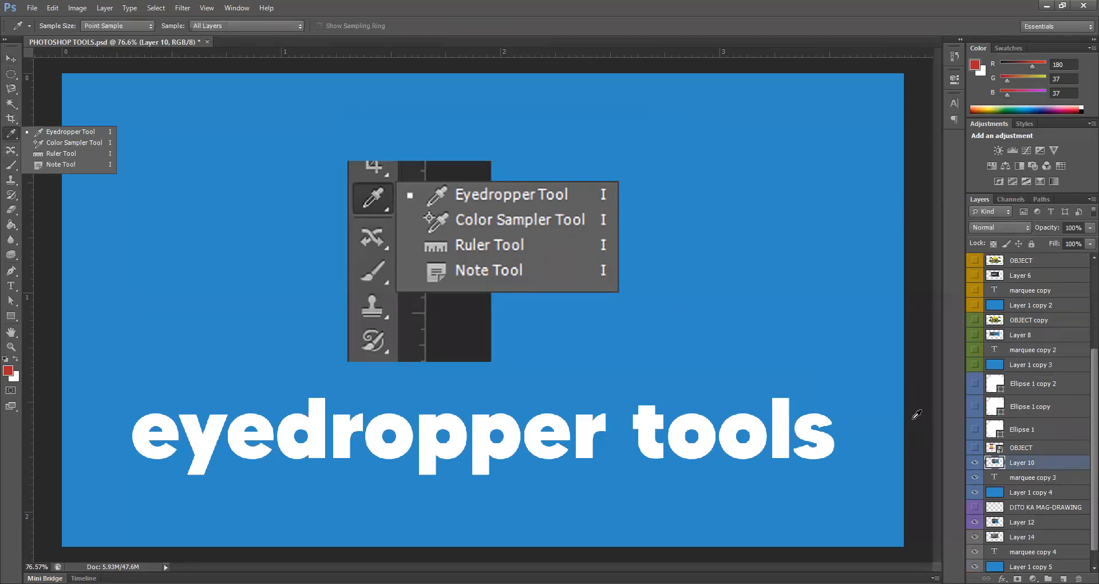
pyautogui.click(11, 60)
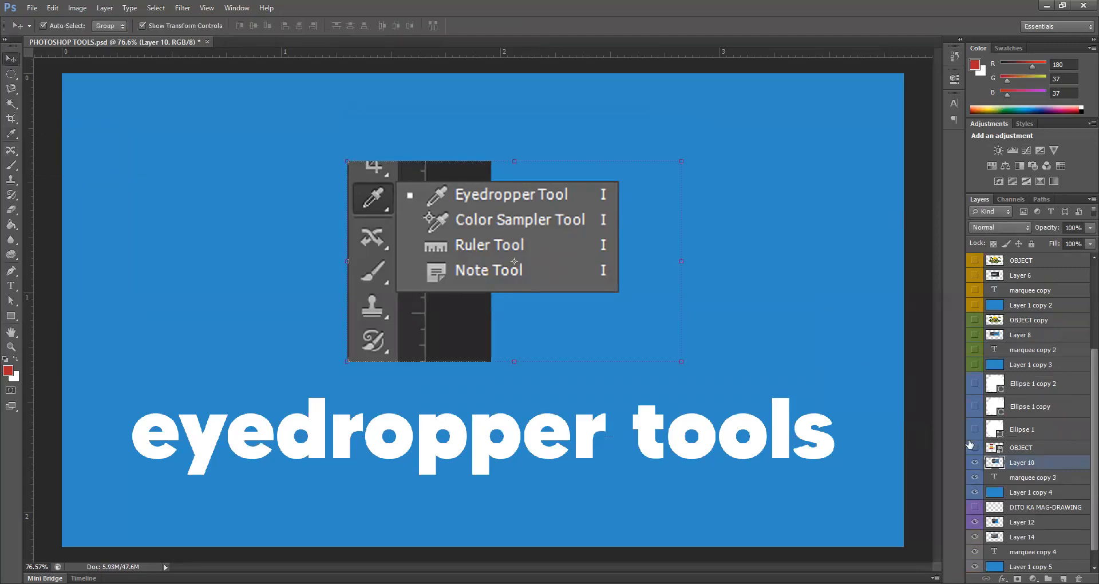
pyautogui.click(975, 448)
pyautogui.click(975, 463)
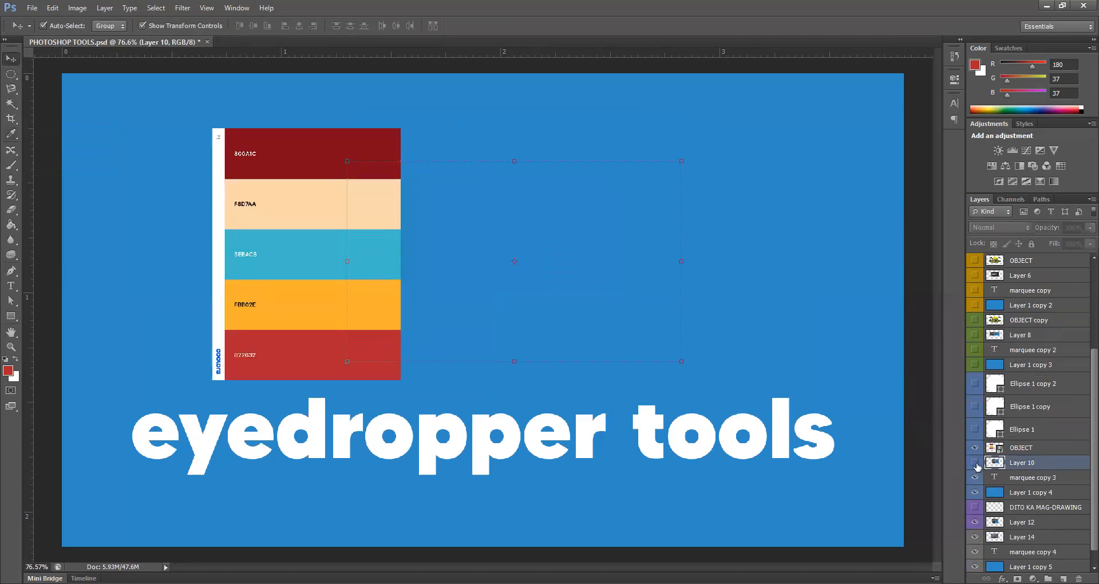
pyautogui.click(975, 429)
pyautogui.click(974, 384)
pyautogui.click(975, 407)
pyautogui.click(915, 354)
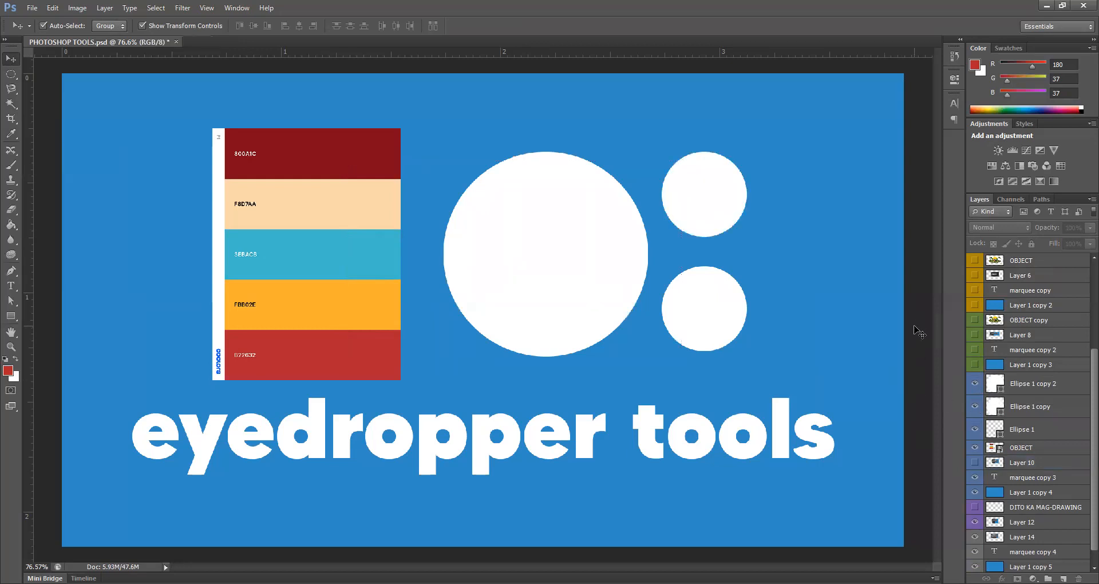
# Select the large and small white circles in turn and clear the selection
pyautogui.click(578, 277)
pyautogui.keyDown('shift'); pyautogui.click(712, 184); pyautogui.keyUp('shift')
pyautogui.click(715, 338)
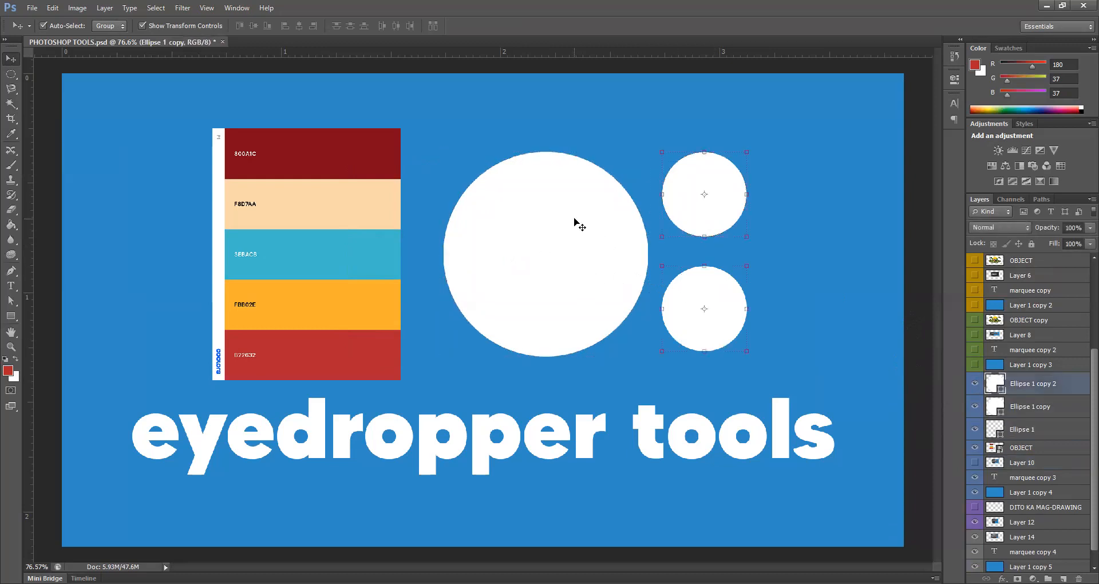
pyautogui.click(574, 219)
pyautogui.click(914, 280)
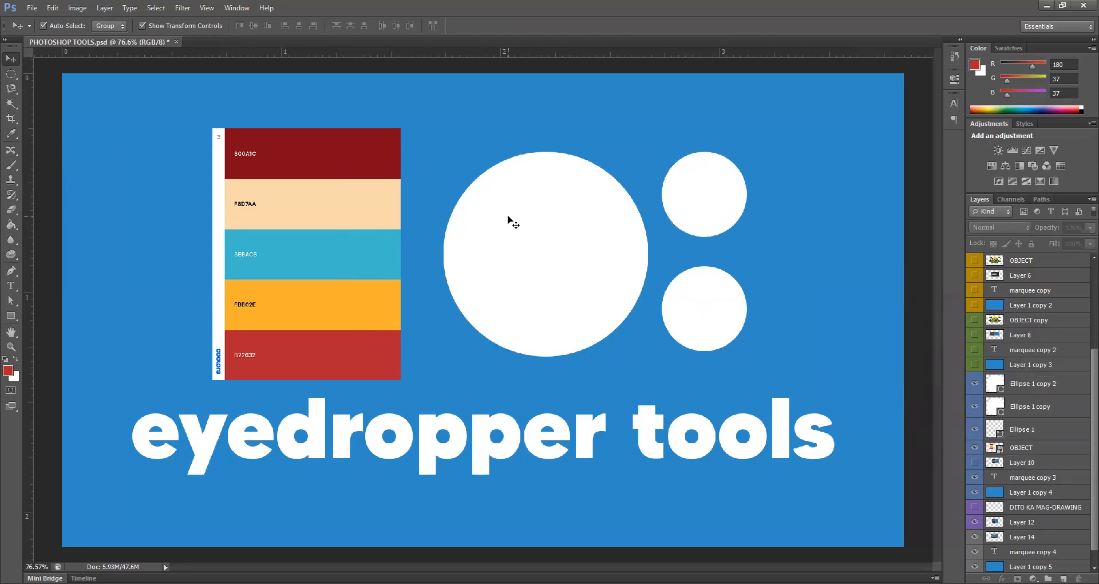
# Fill the large circle with dark red 800a1c sampled from the palette, using the Ellipse Tool's fill setting
pyautogui.click(513, 218)
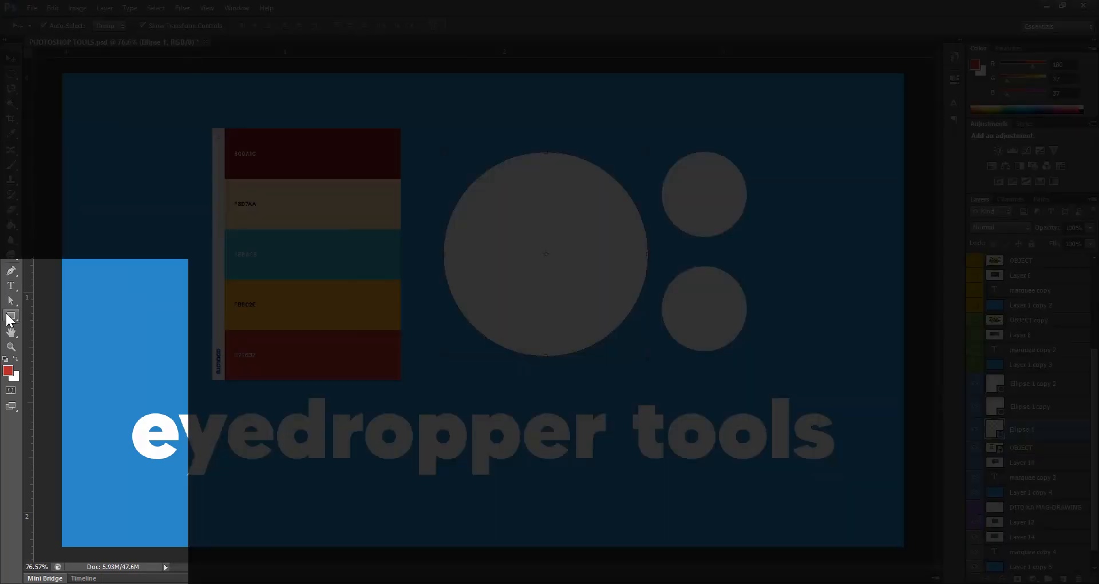
pyautogui.click(7, 315)
pyautogui.click(46, 336)
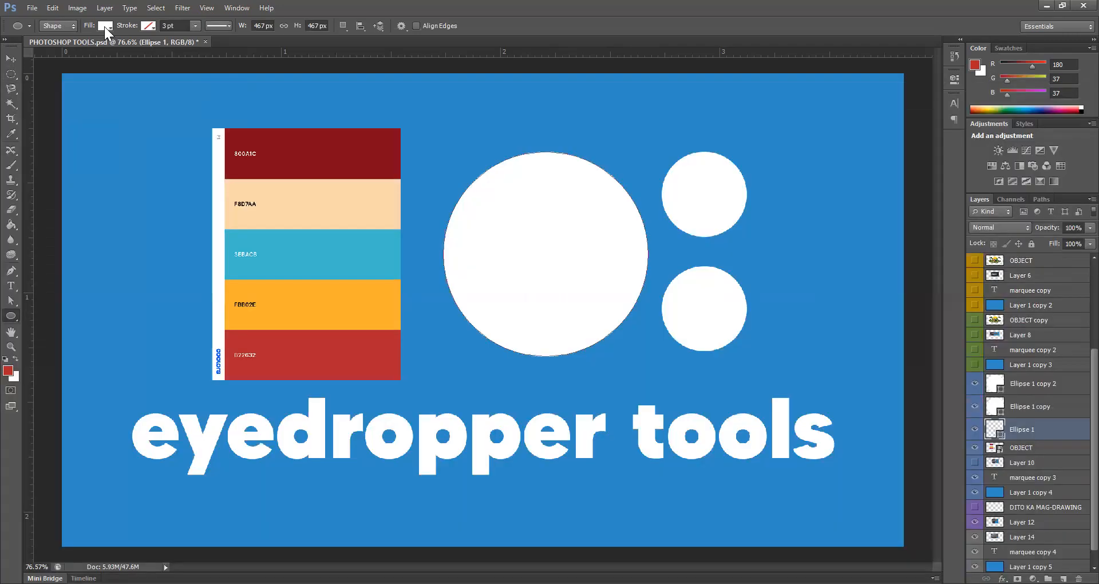
pyautogui.click(105, 26)
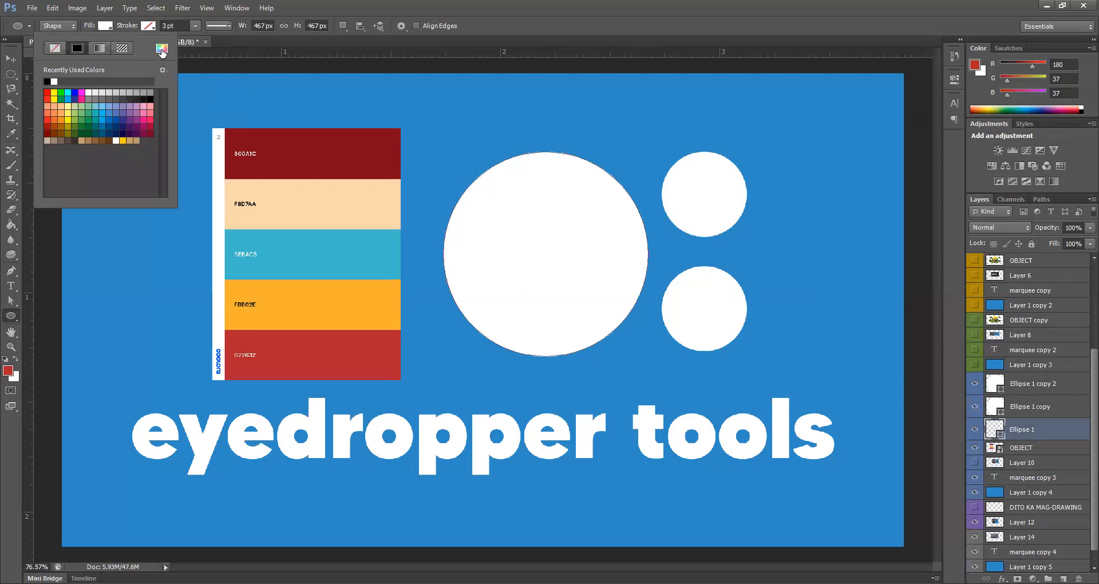
pyautogui.click(162, 50)
pyautogui.moveTo(446, 126); pyautogui.dragTo(578, 120)
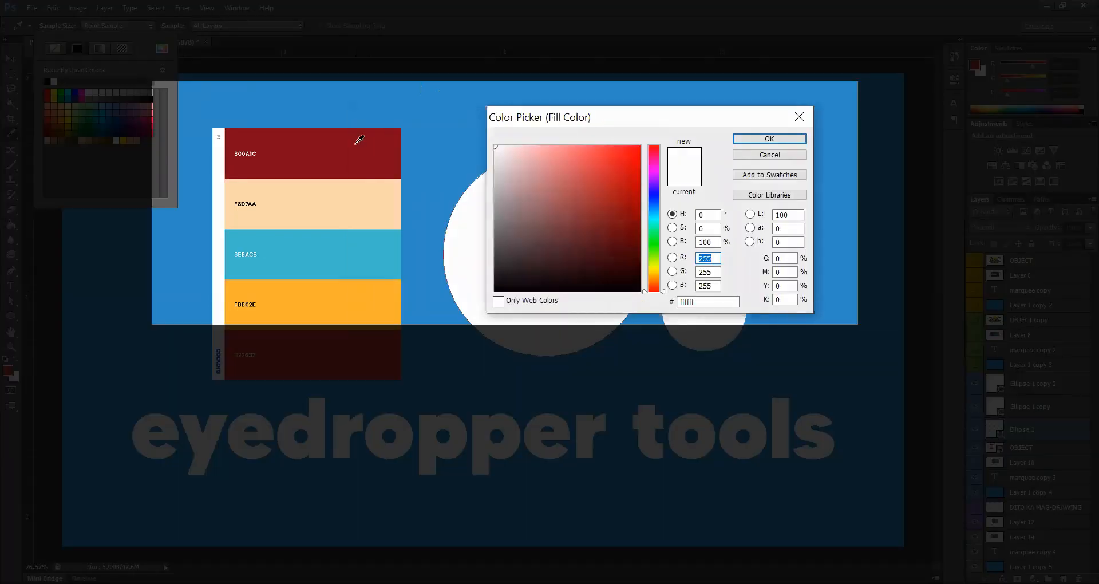
pyautogui.click(366, 134)
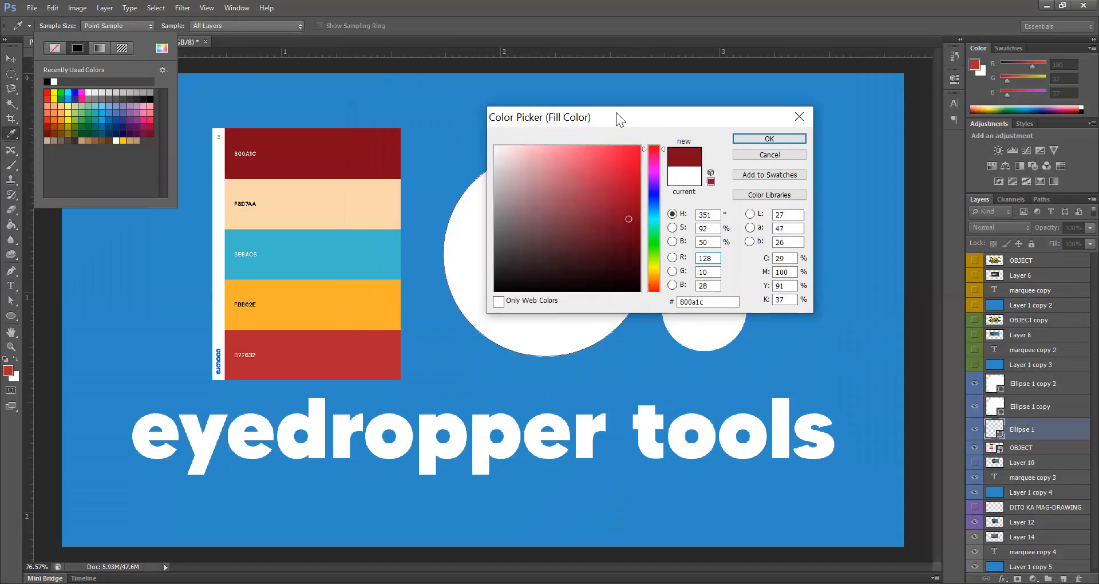
pyautogui.moveTo(616, 112); pyautogui.dragTo(788, 147)
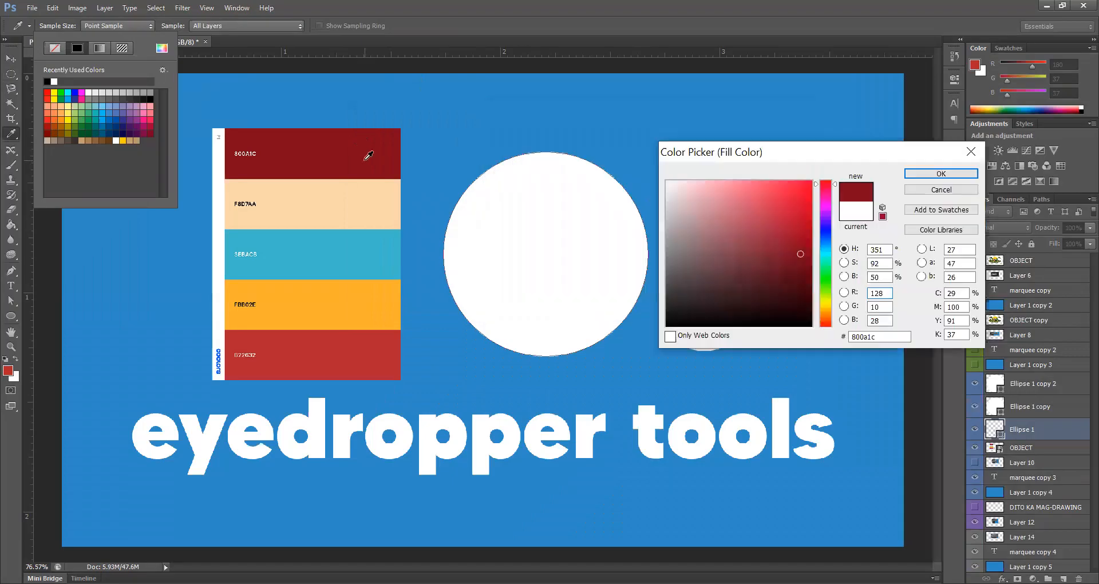
pyautogui.click(952, 173)
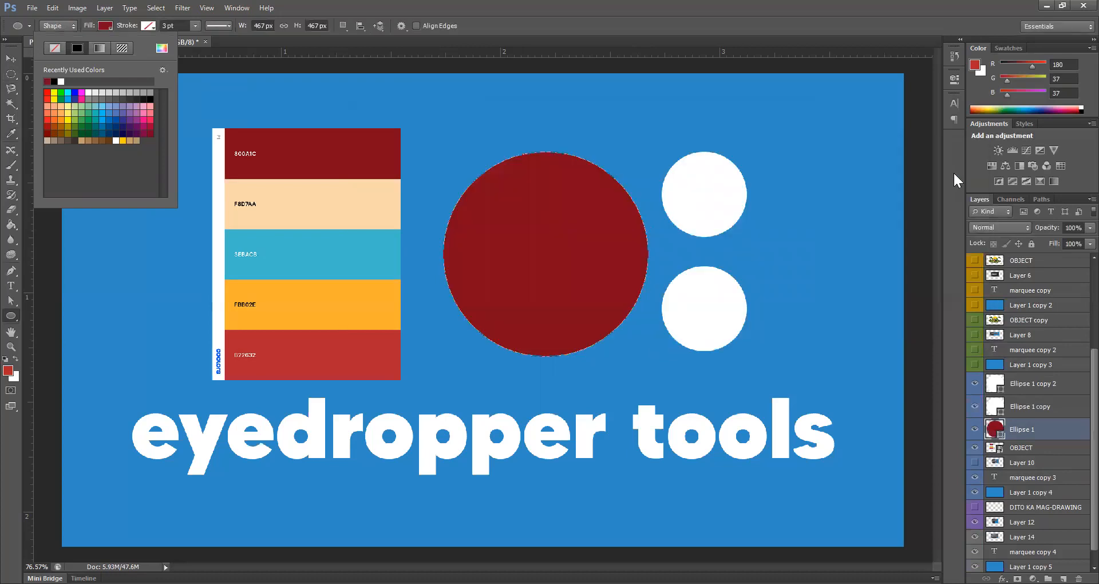
# Fill the upper small circle on Ellipse 1 copy with yellow-orange fbb02e sampled from the palette
pyautogui.click(1058, 414)
pyautogui.click(1057, 414)
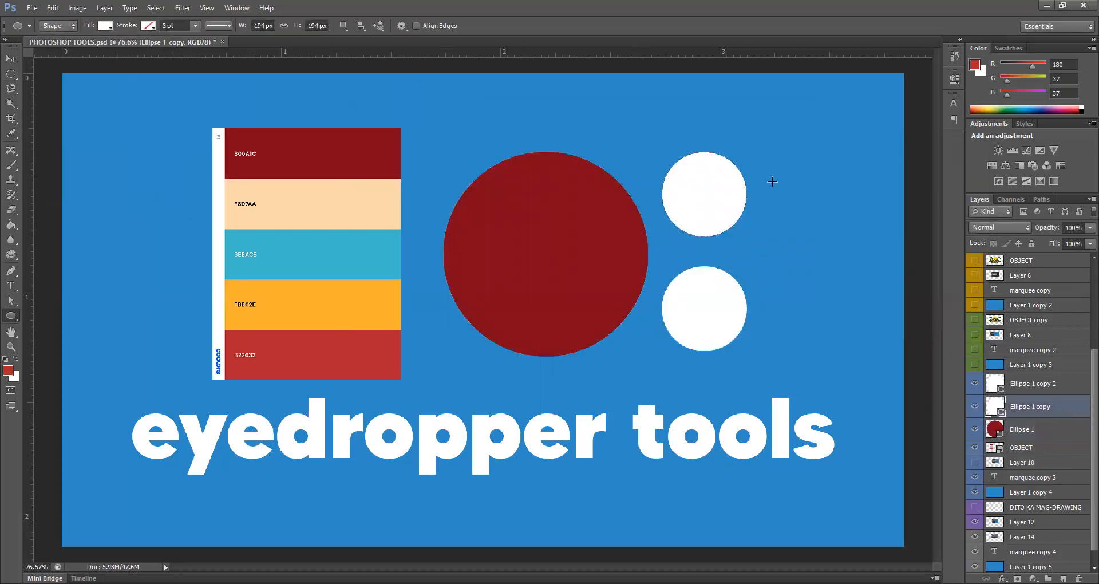
pyautogui.click(104, 26)
pyautogui.click(162, 48)
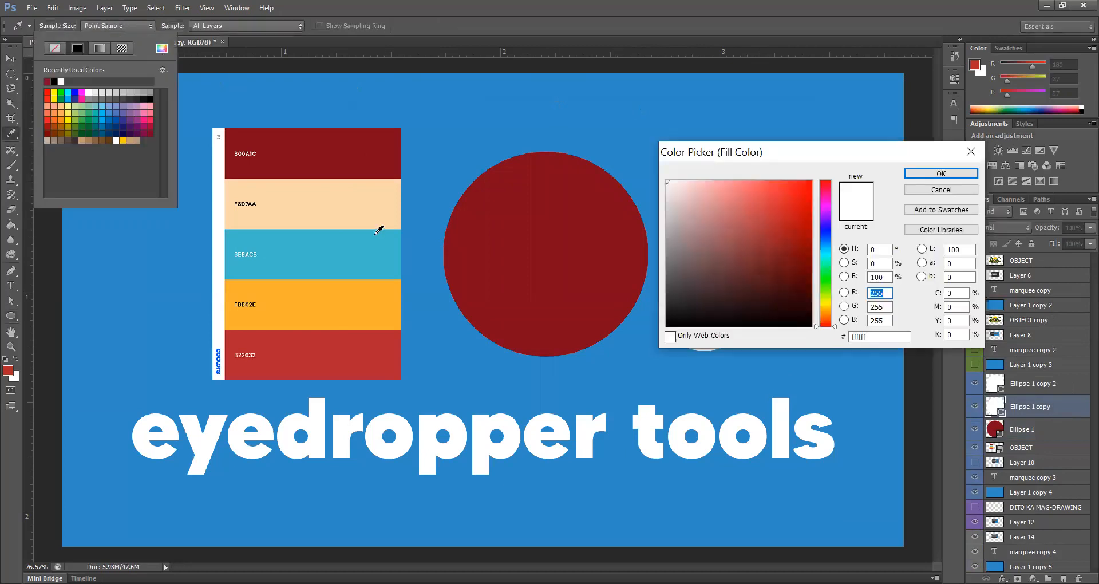
pyautogui.click(364, 298)
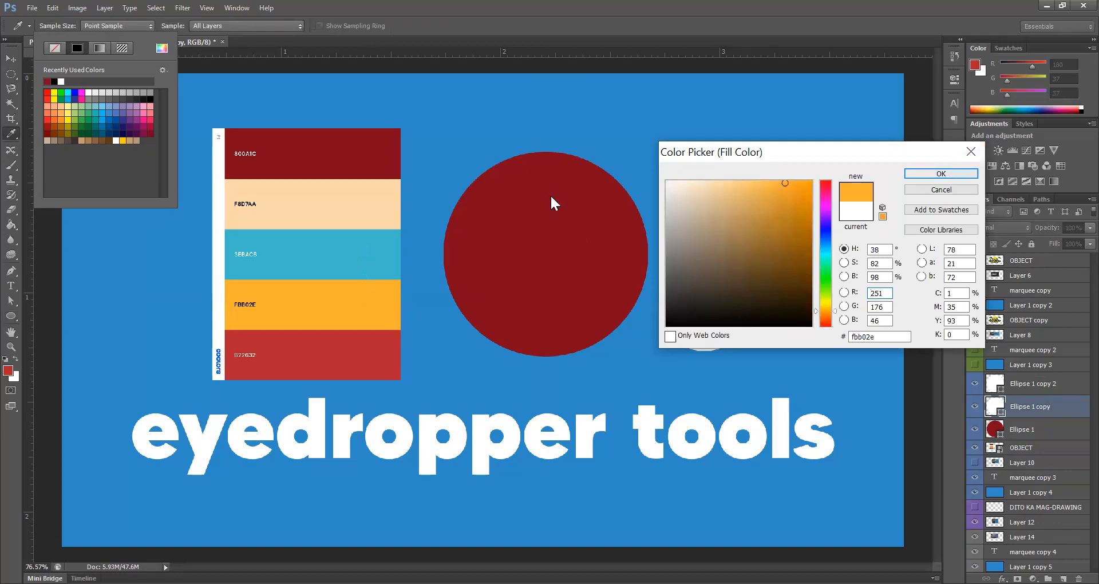
pyautogui.press('Return')
# Fill the lower small circle on Ellipse 1 copy 2 with red b22632 sampled from the palette
pyautogui.click(1046, 382)
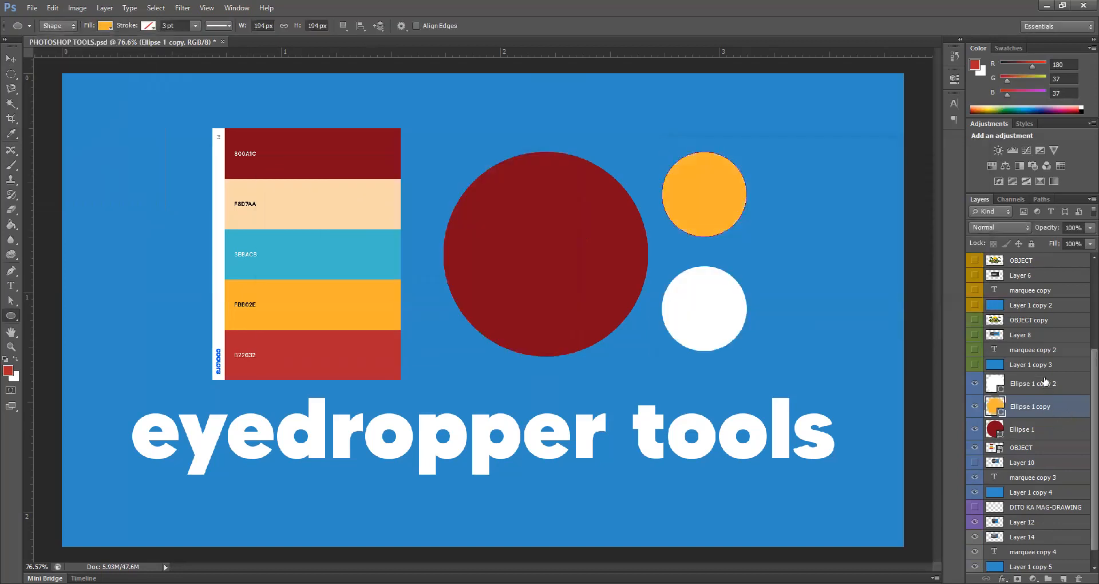
pyautogui.click(104, 25)
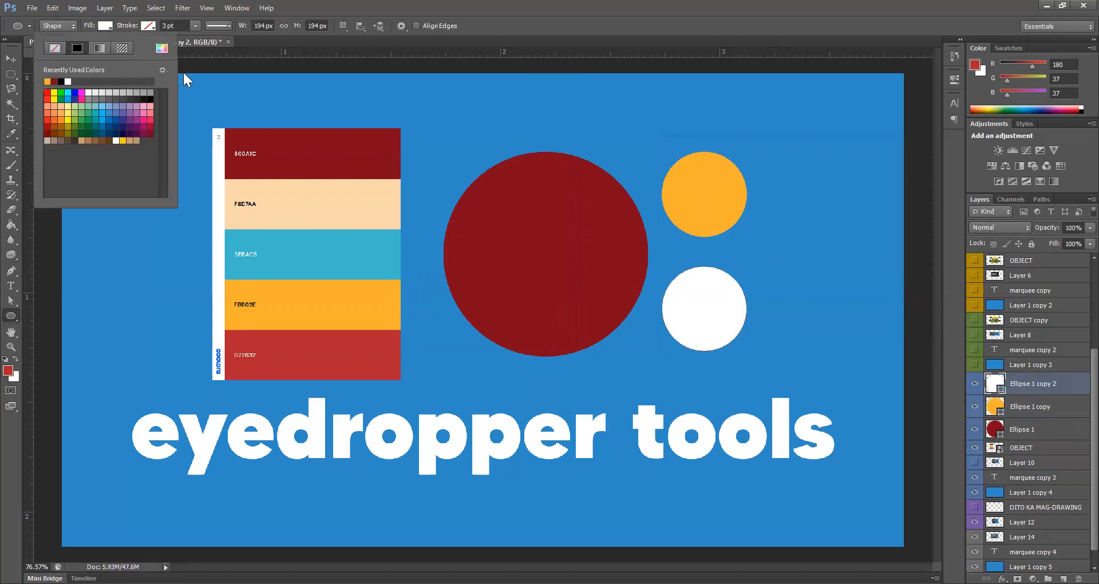
pyautogui.click(162, 47)
pyautogui.click(245, 344)
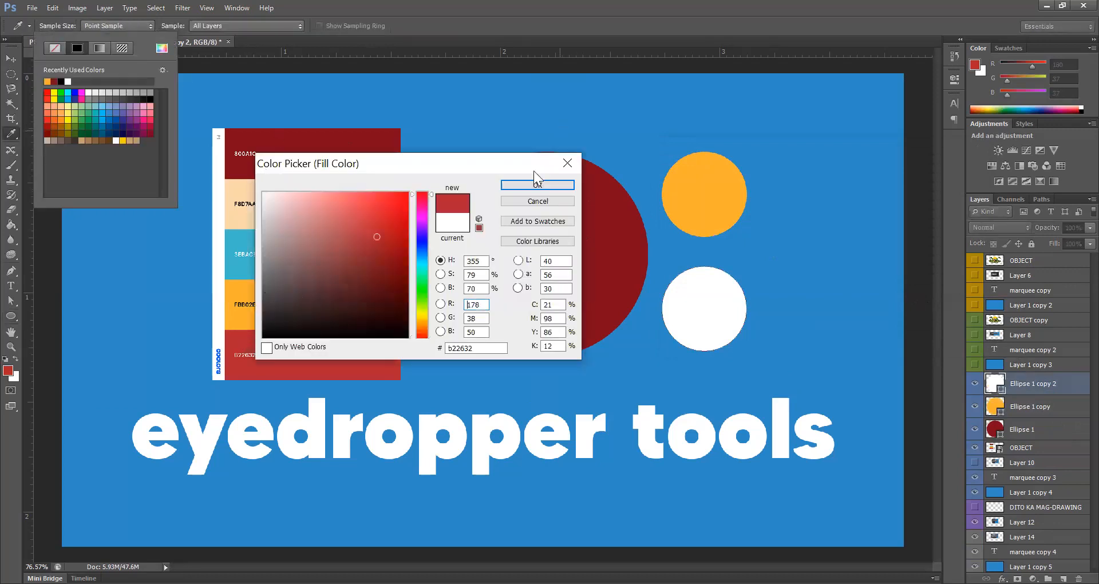
pyautogui.click(525, 186)
# Activate the Move Tool, hide the eyedropper layers and Layer 12, and create a new layer above Layer 12
pyautogui.click(11, 58)
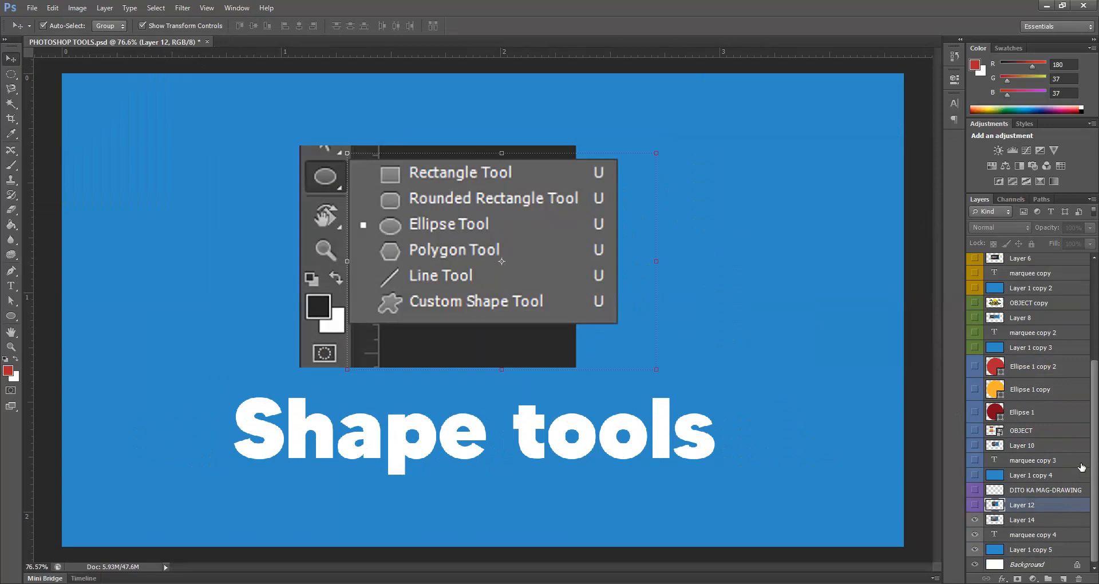
pyautogui.click(1078, 578)
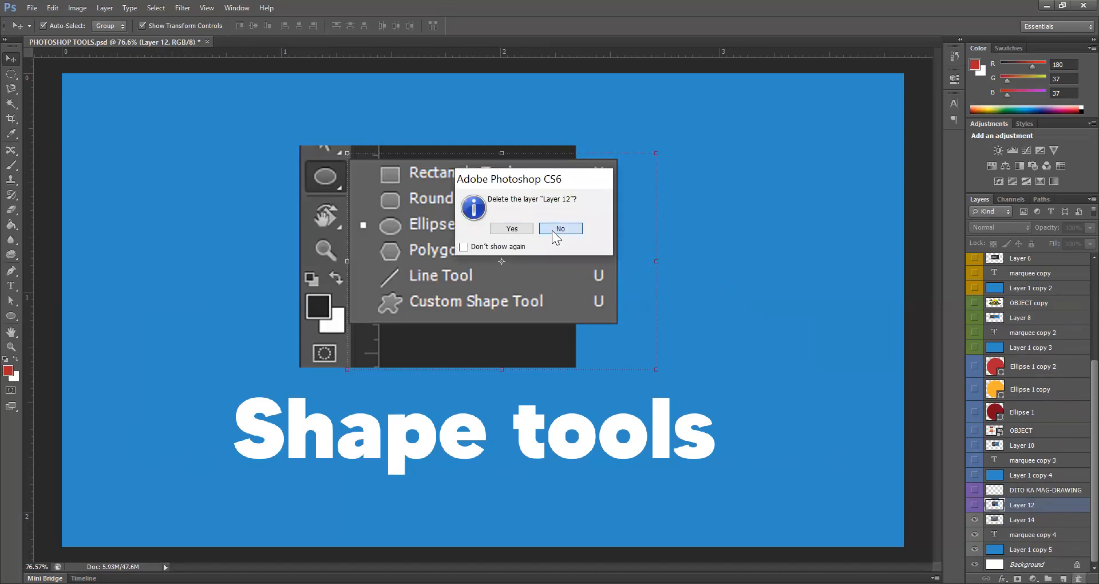
pyautogui.click(554, 233)
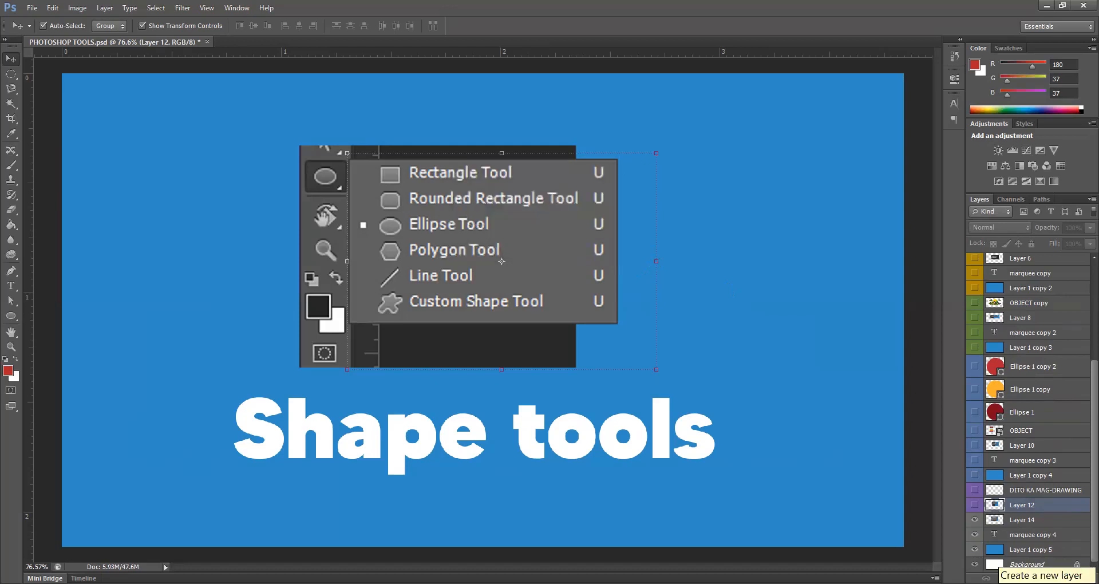
pyautogui.click(1063, 578)
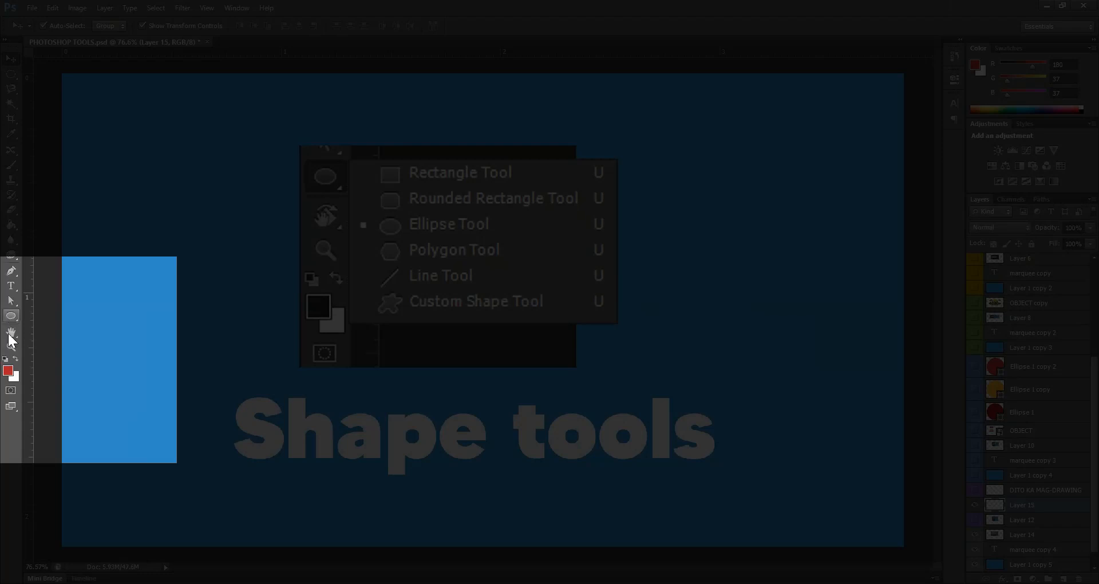
# Draw a rectangle and a rounded rectangle about 453 × 309 px with a 15 px radius, and fill both with light pink
pyautogui.click(11, 316)
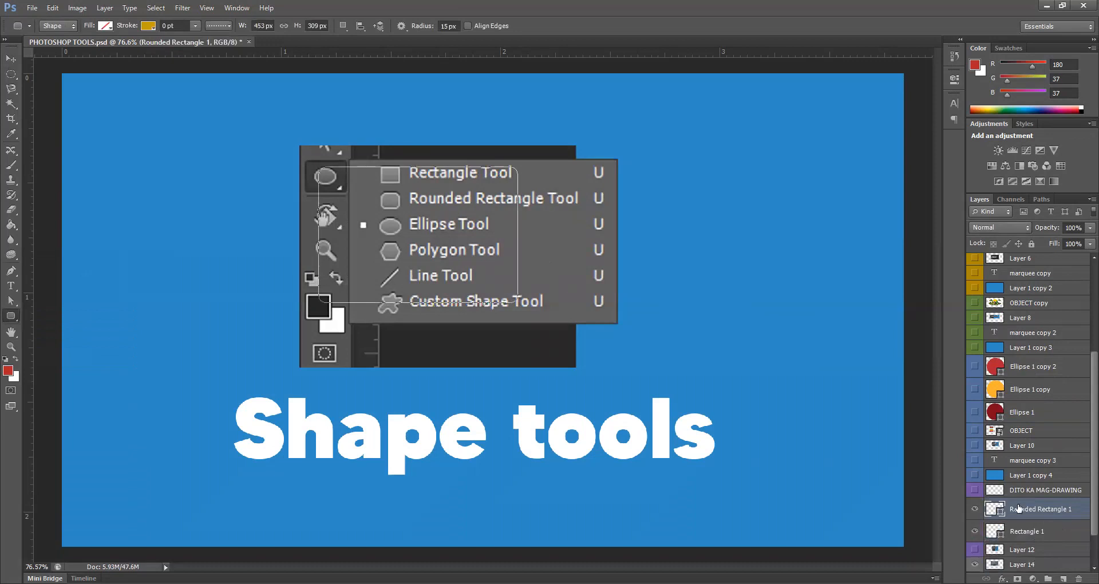
pyautogui.keyDown('shift'); pyautogui.click(1031, 531); pyautogui.keyUp('shift')
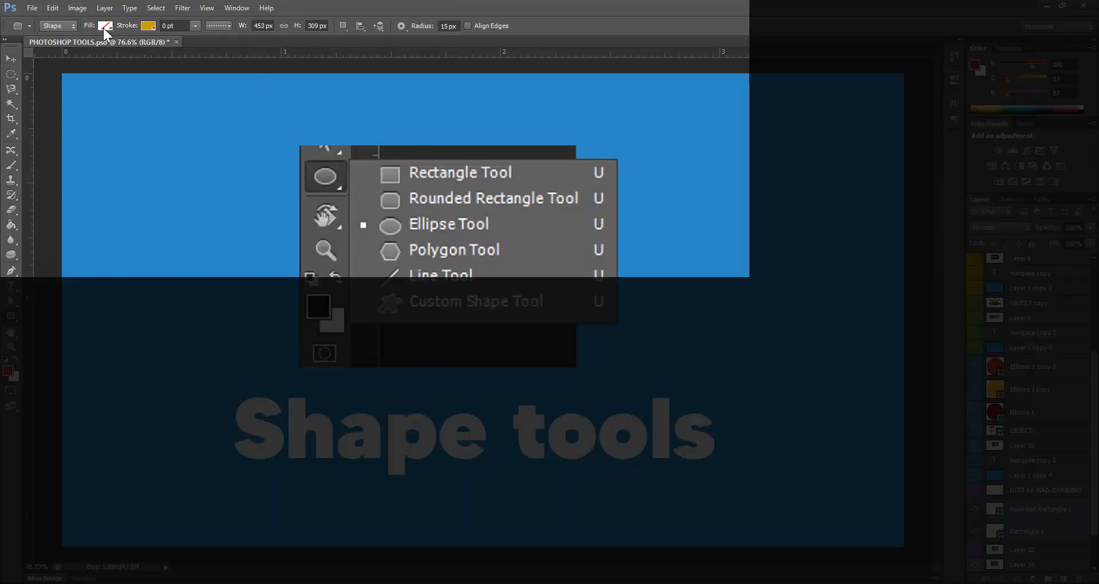
pyautogui.click(105, 26)
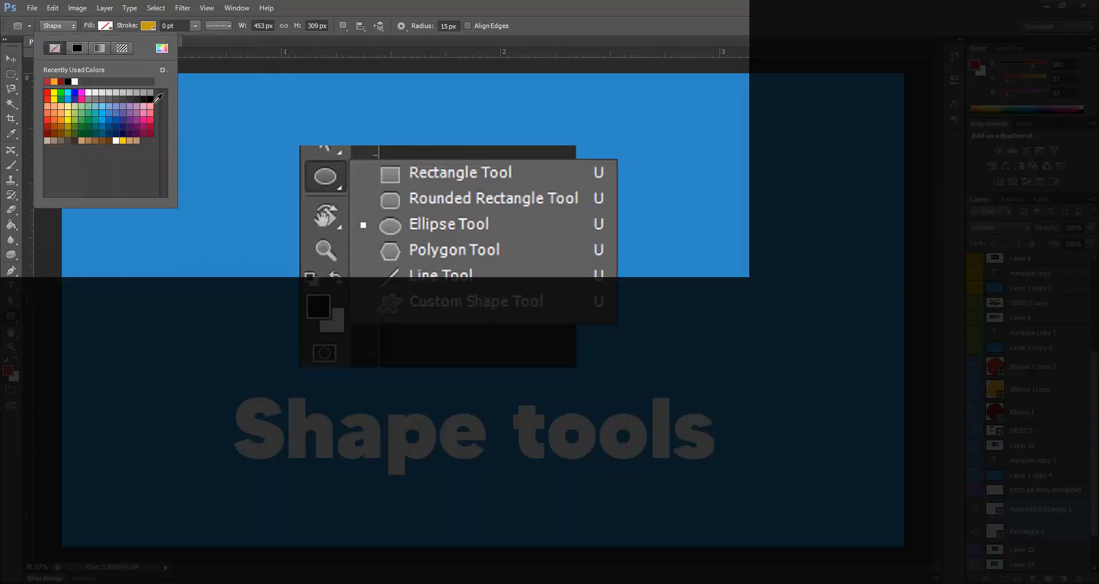
pyautogui.click(150, 106)
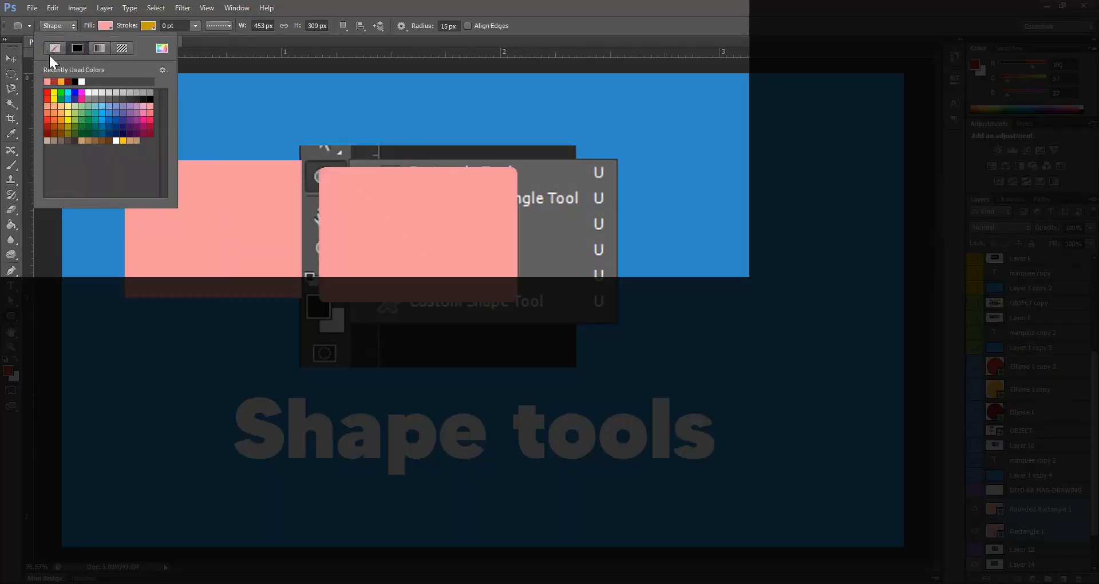
pyautogui.click(11, 58)
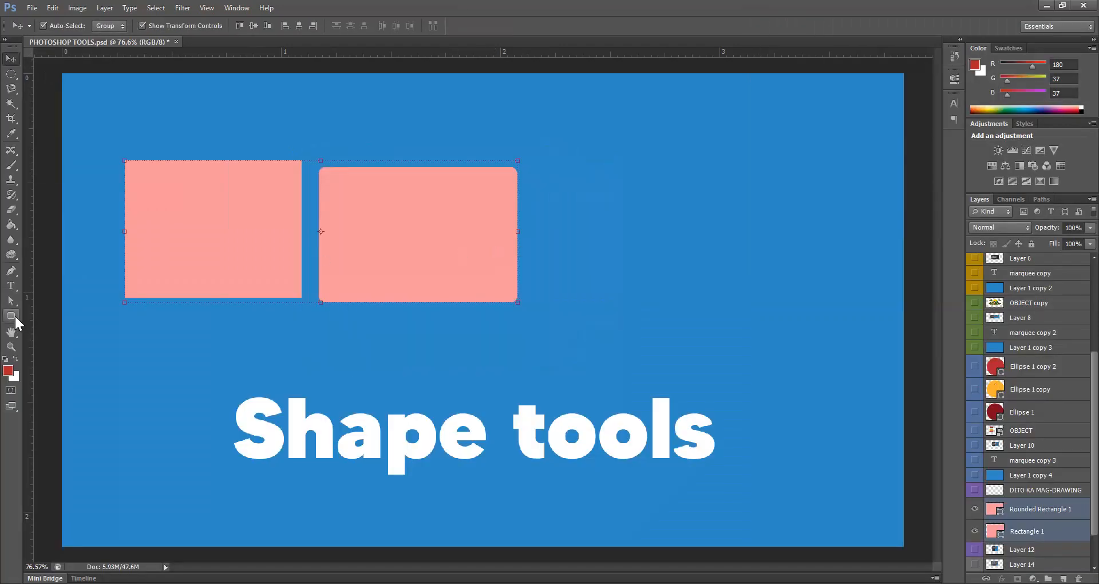
# Draw an ellipse about 354 × 315 px to the right of the rounded rectangle with the Ellipse Tool
pyautogui.click(12, 318)
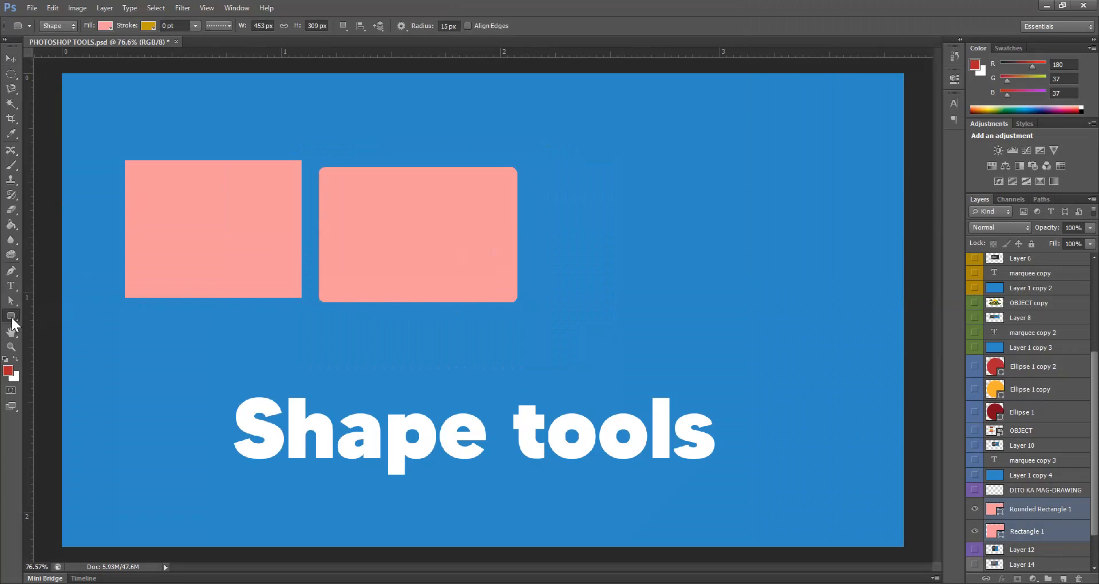
pyautogui.hotkey('shift', 'u')
pyautogui.moveTo(537, 176); pyautogui.dragTo(692, 313)
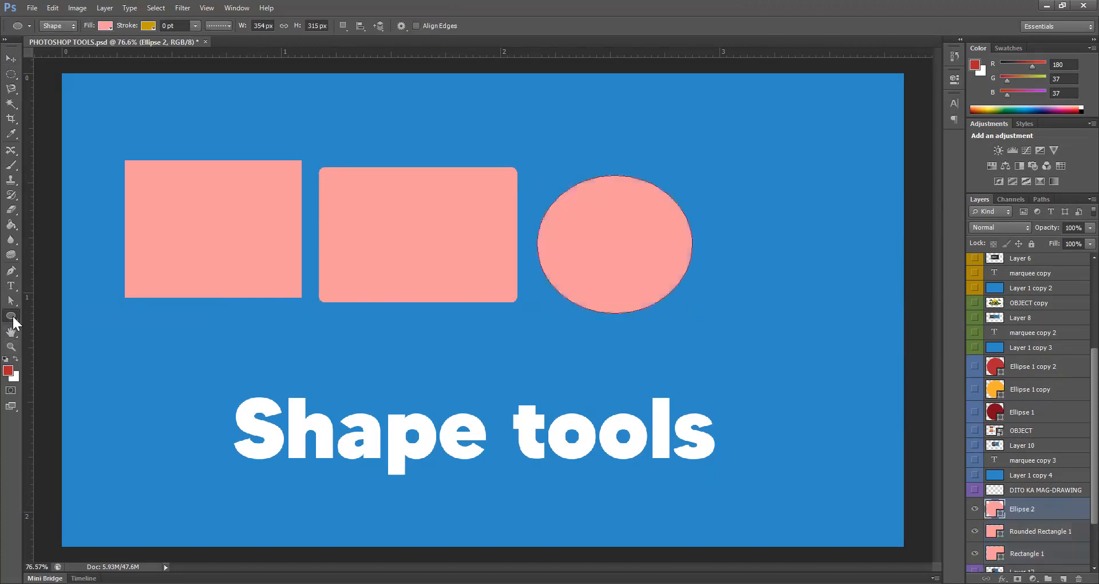
# Look through the shape tool variants and switch to the Rectangle Tool
pyautogui.rightClick(17, 317)
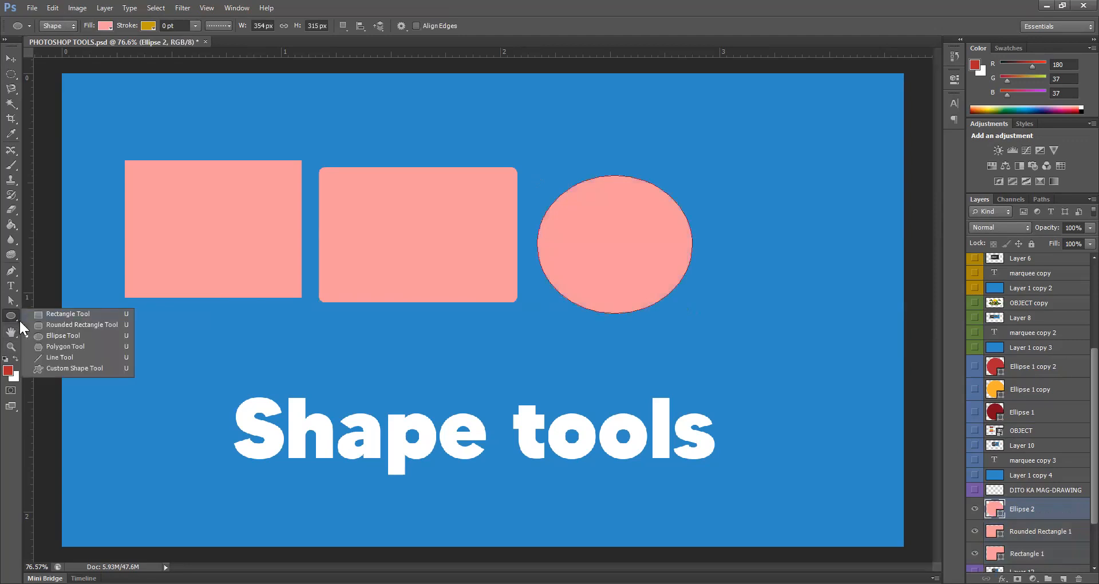
pyautogui.click(10, 315)
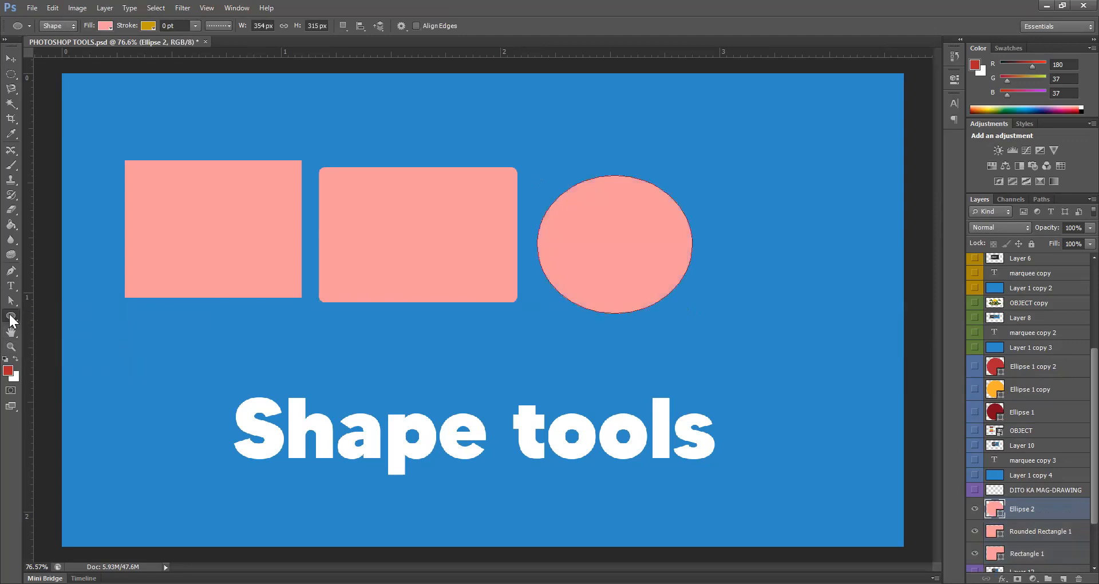
pyautogui.rightClick(11, 316)
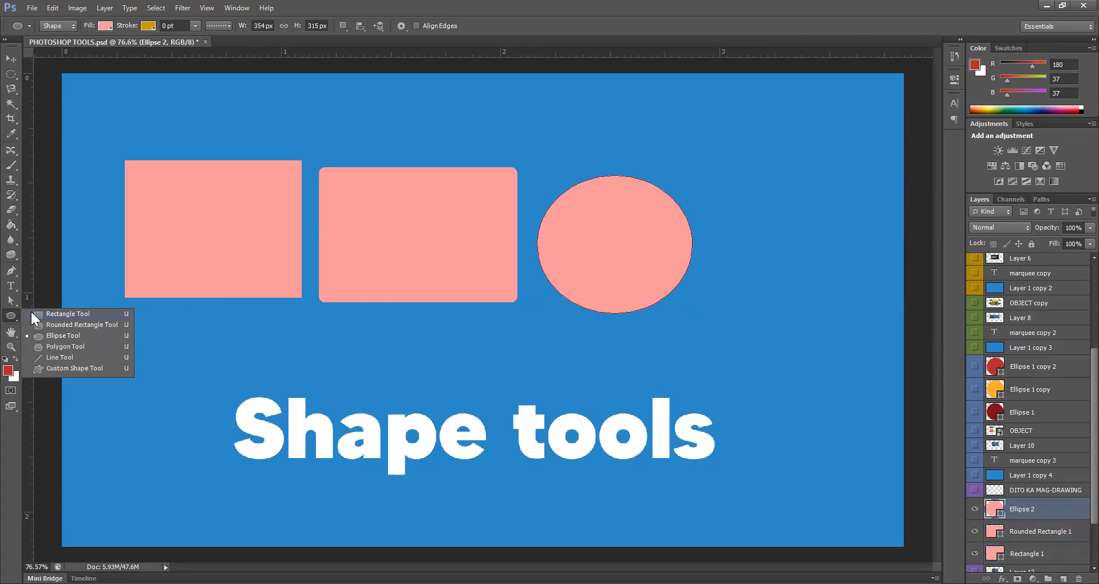
pyautogui.click(31, 313)
pyautogui.rightClick(10, 316)
pyautogui.click(11, 317)
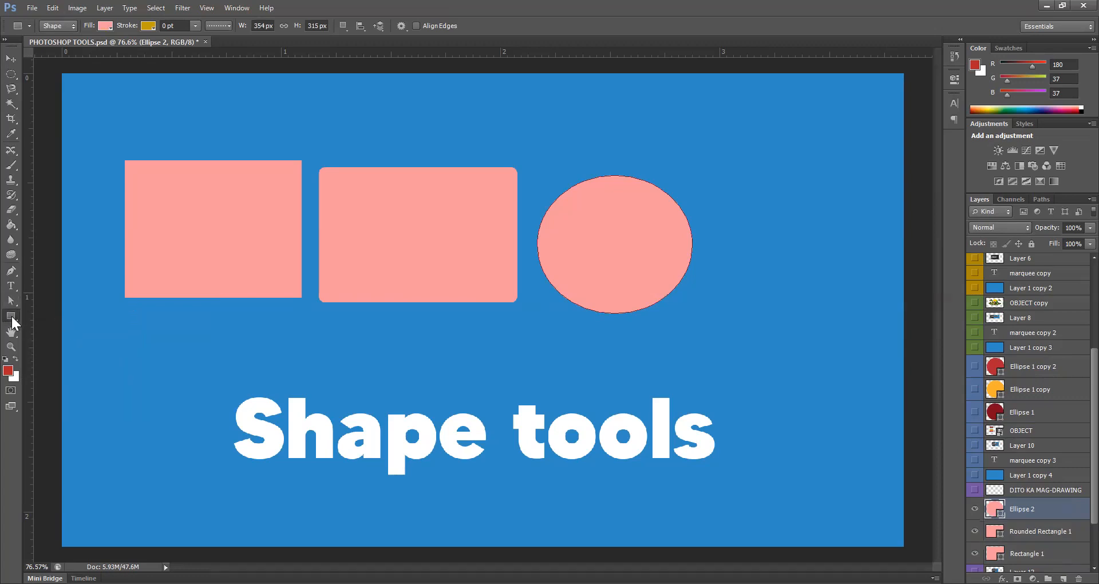
# Draw a 15-sided polygon about 424 × 422 px overlapping the ellipse with the Polygon Tool and fill it with dark crimson
pyautogui.rightClick(10, 315)
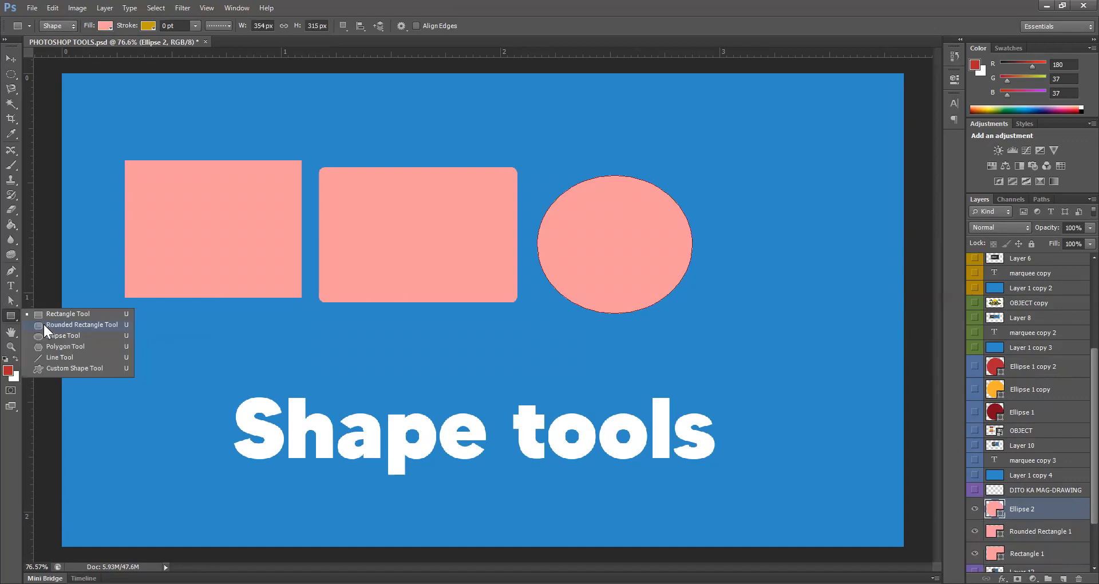
pyautogui.click(67, 348)
pyautogui.moveTo(718, 189)
pyautogui.mouseDown()
pyautogui.moveTo(784, 268)
pyautogui.moveTo(774, 261)
pyautogui.mouseUp()
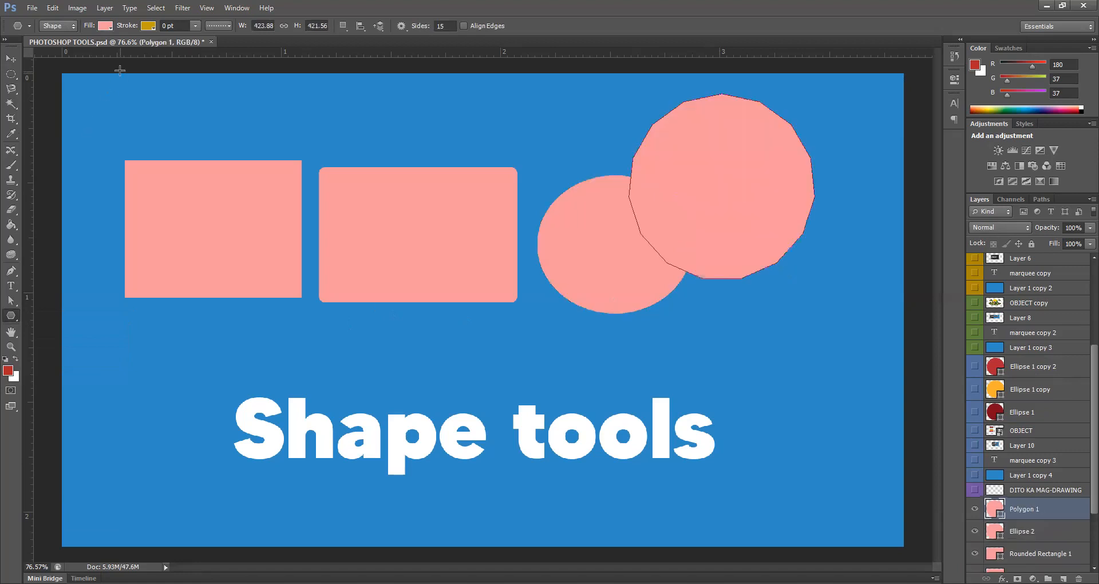
pyautogui.click(106, 25)
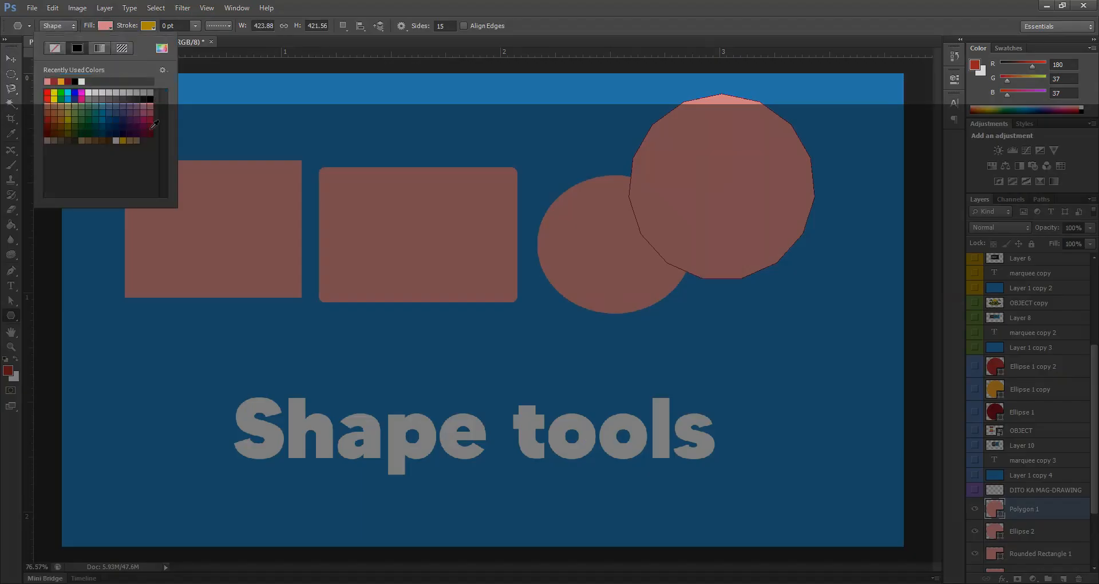
pyautogui.click(152, 127)
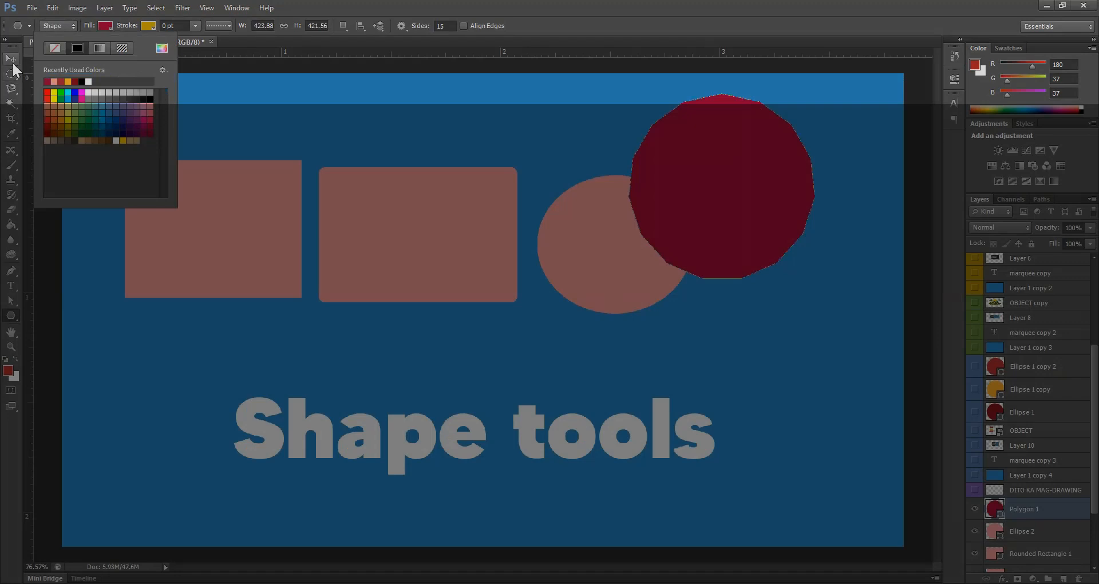
# Delete the polygon, ellipse, rounded rectangle and rectangle shape layers together
pyautogui.click(12, 60)
pyautogui.scroll(-3, 1022, 552)
pyautogui.keyDown('shift'); pyautogui.click(1028, 520); pyautogui.keyUp('shift')
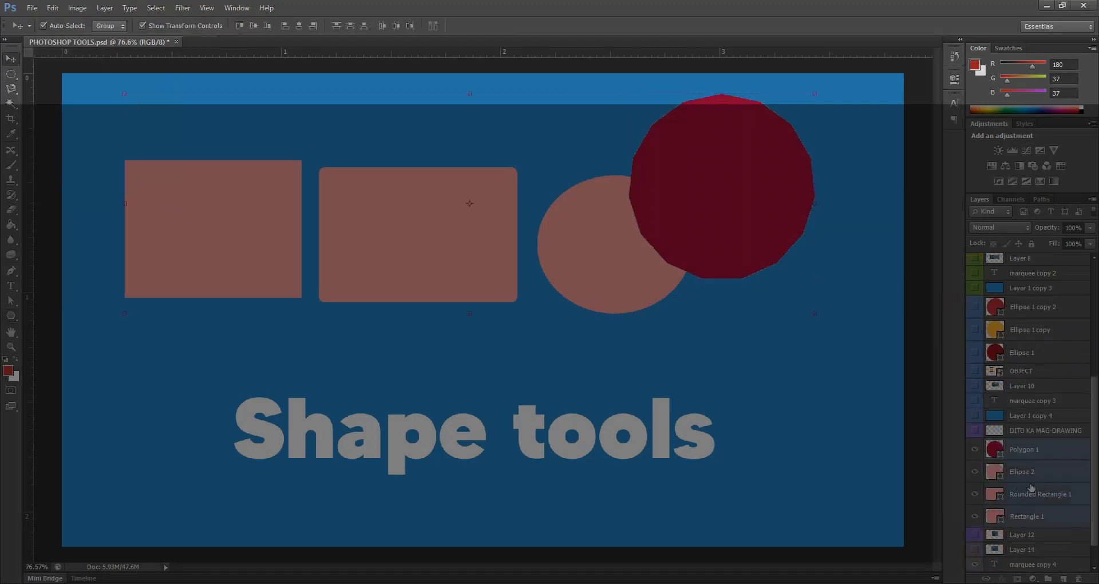
pyautogui.press('Delete')
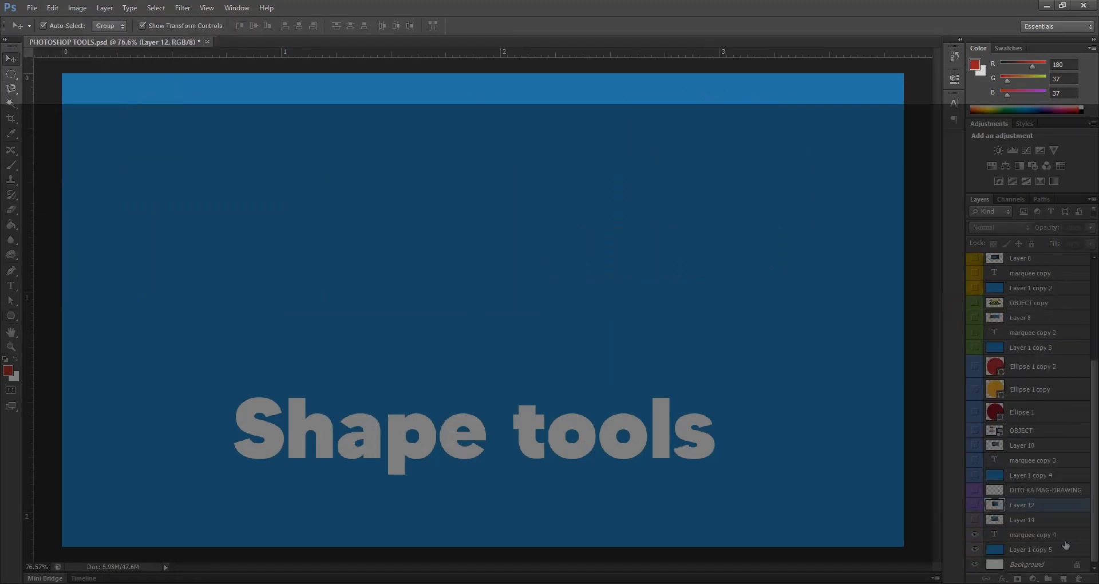
# Draw a 5-sided polygon about 390 × 372 px in the canvas's upper-left area and fill it with orange
pyautogui.click(10, 315)
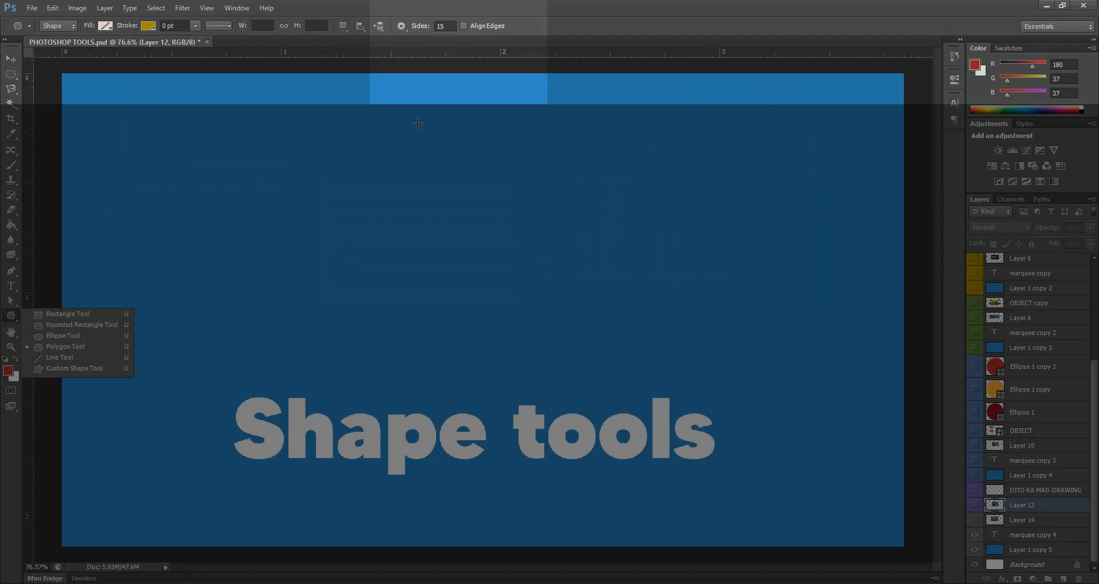
pyautogui.click(431, 29)
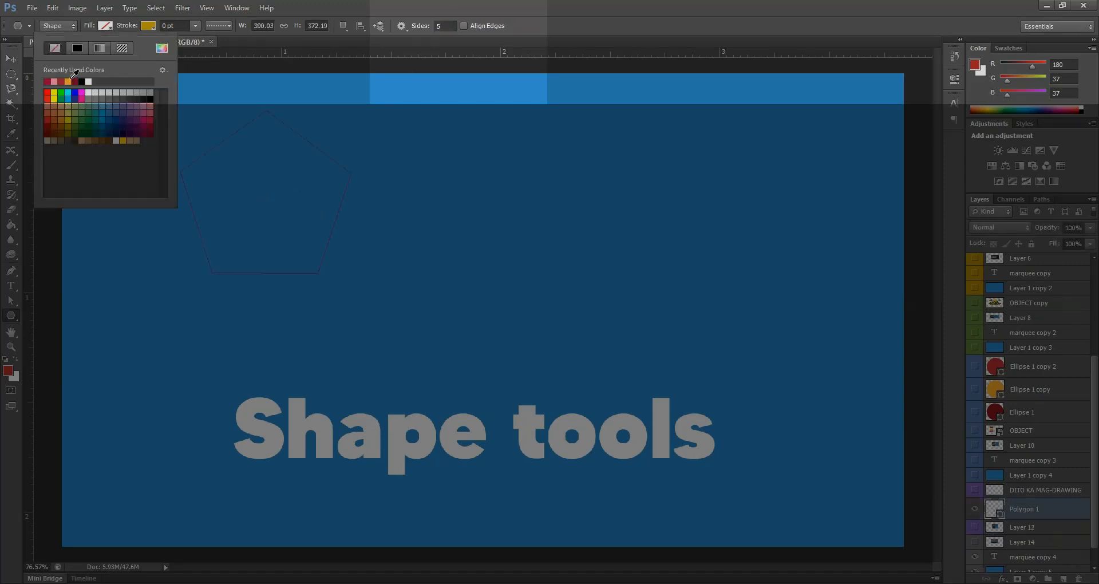
pyautogui.click(68, 80)
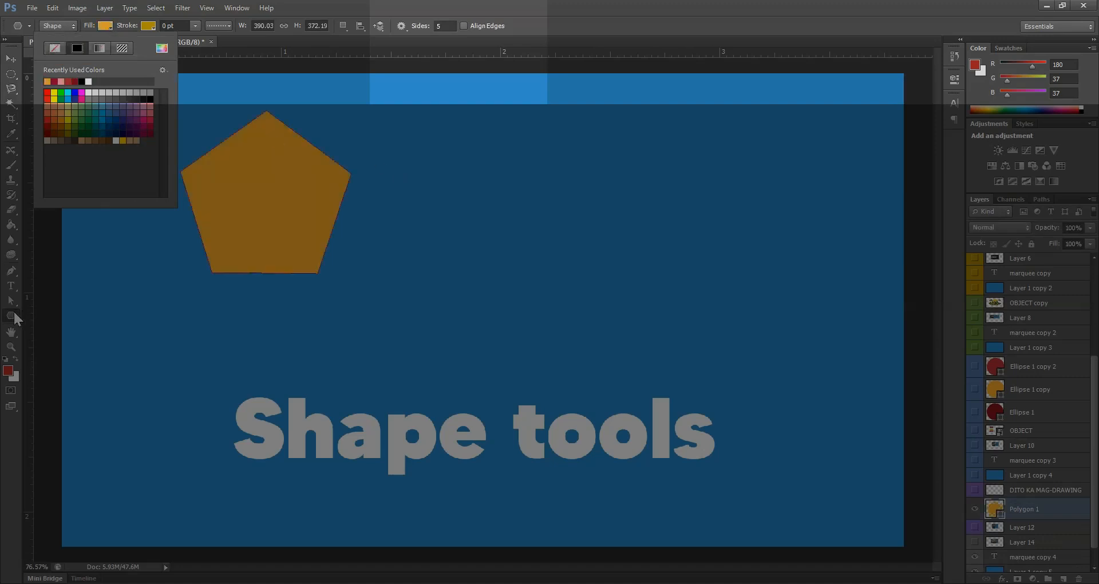
pyautogui.click(446, 29)
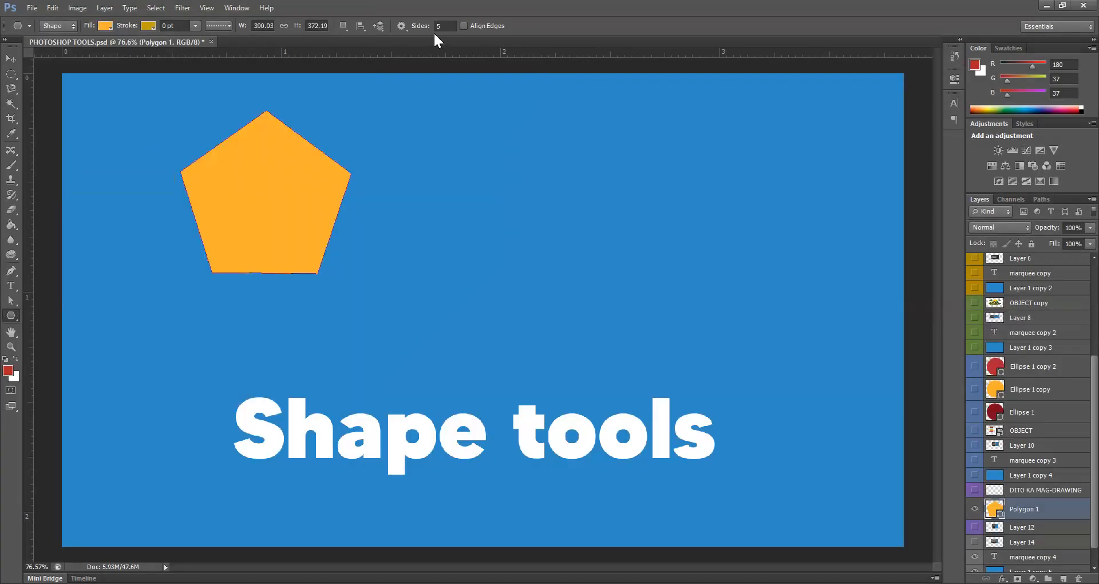
# Draw a 6-sided polygon about 508 × 494 px beside the pentagon and a 7-sided polygon about 206 × 202 px further right
pyautogui.click(441, 26)
pyautogui.write('6')
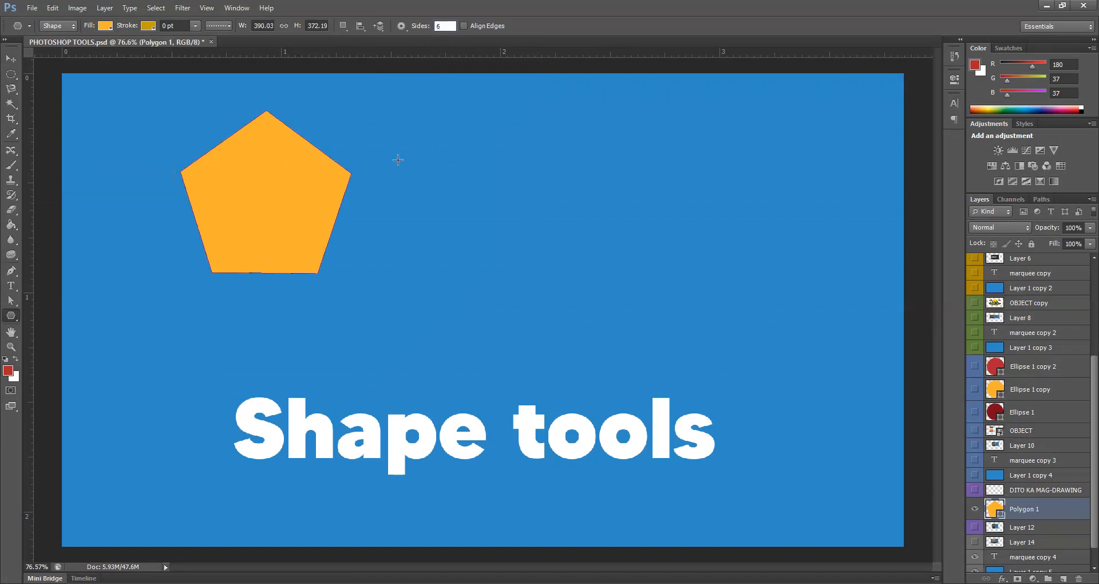
pyautogui.moveTo(398, 159)
pyautogui.mouseDown()
pyautogui.moveTo(466, 179)
pyautogui.moveTo(507, 135)
pyautogui.mouseUp()
pyautogui.click(434, 26)
pyautogui.write('7')
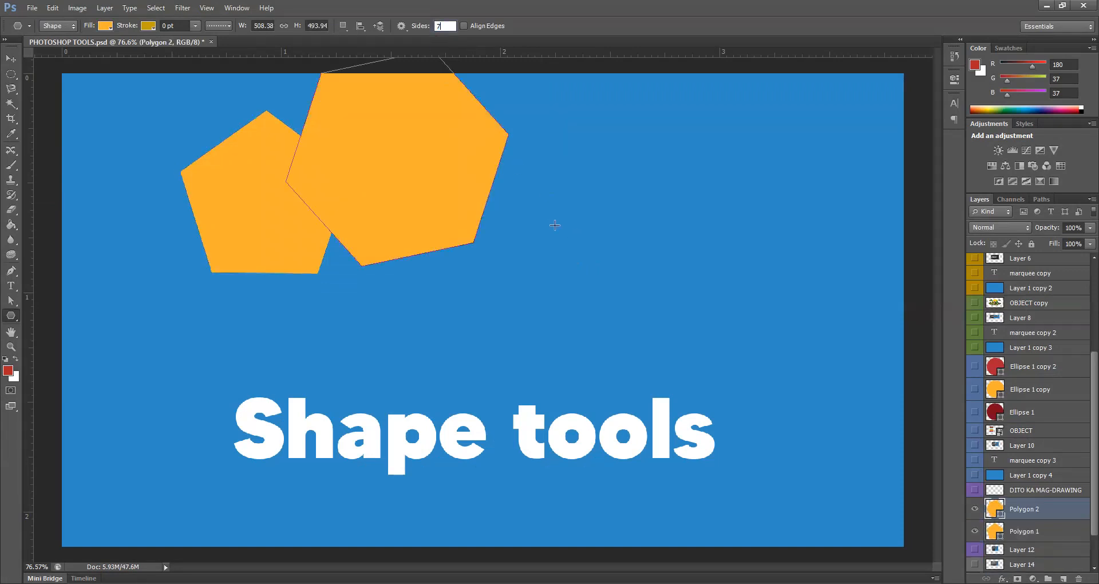
pyautogui.moveTo(551, 224); pyautogui.dragTo(551, 267)
# Draw an 8-sided, a 9-sided and a 10-sided polygon to the right of the heptagon, the 9-sided one about 193 × 192 px
pyautogui.click(440, 27)
pyautogui.write('8')
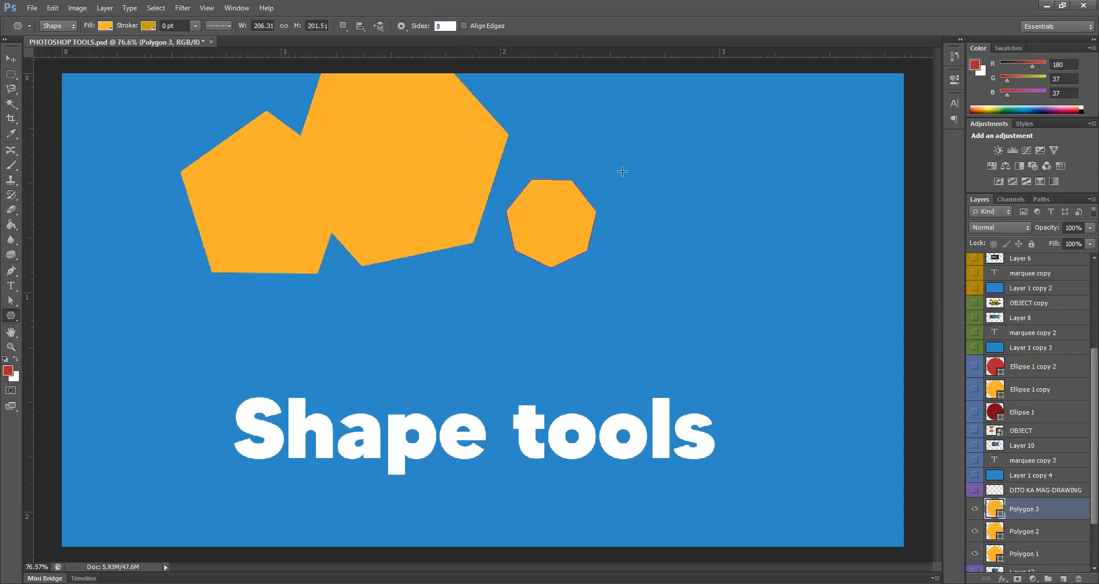
pyautogui.moveTo(623, 172)
pyautogui.mouseDown()
pyautogui.moveTo(654, 194)
pyautogui.moveTo(689, 260)
pyautogui.mouseUp()
pyautogui.write('9')
pyautogui.click(443, 27)
pyautogui.write('10')
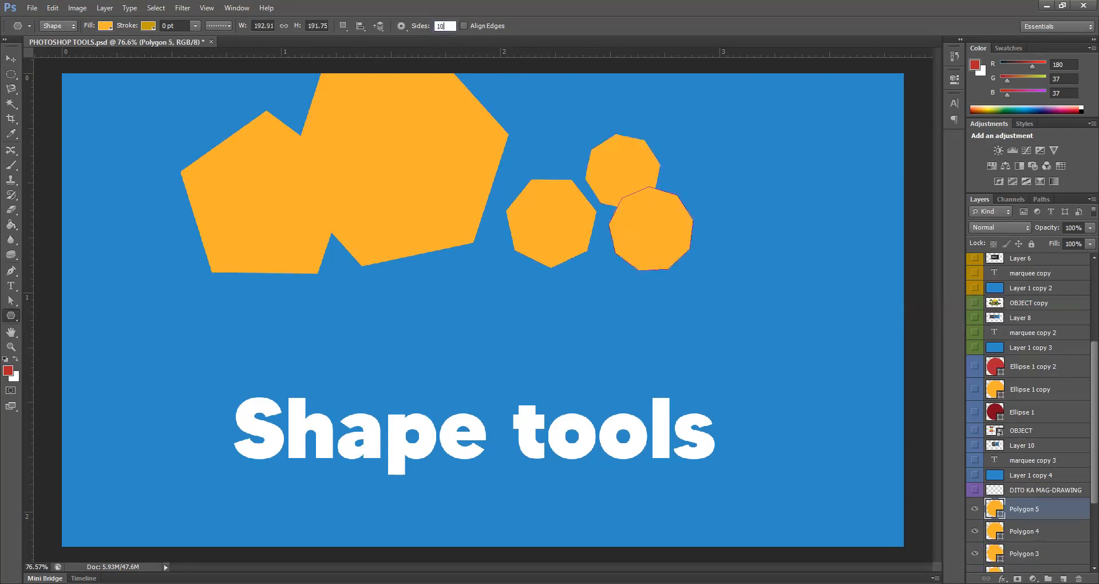
pyautogui.press('Return')
pyautogui.moveTo(751, 200); pyautogui.dragTo(785, 238)
# Scale the hexagon down to about 42% and place it between the pentagon and the heptagon
pyautogui.click(11, 58)
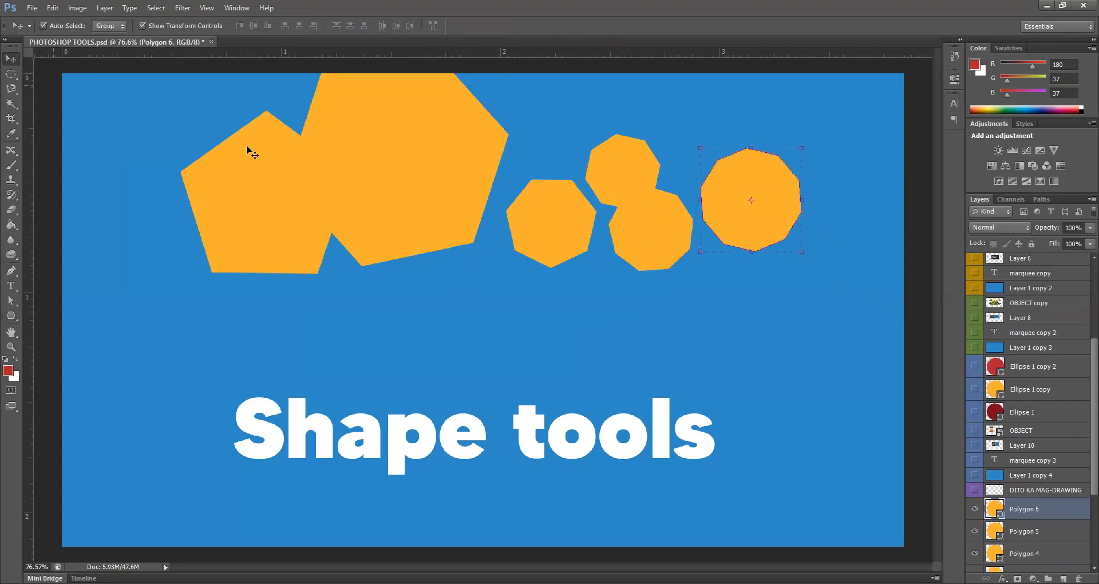
pyautogui.click(212, 226)
pyautogui.moveTo(316, 204); pyautogui.dragTo(401, 274)
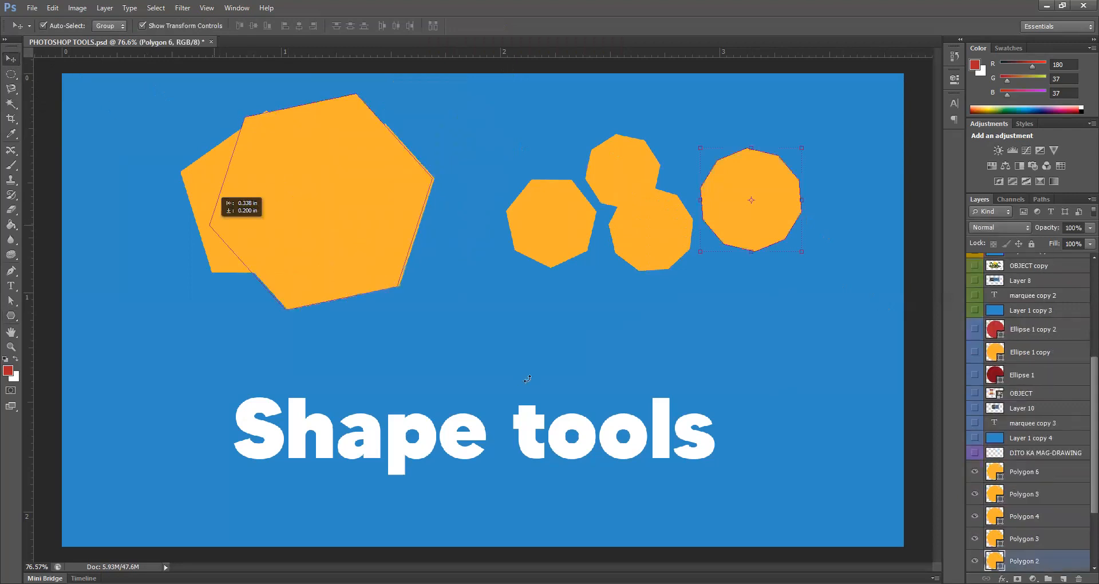
pyautogui.moveTo(510, 371); pyautogui.dragTo(453, 316)
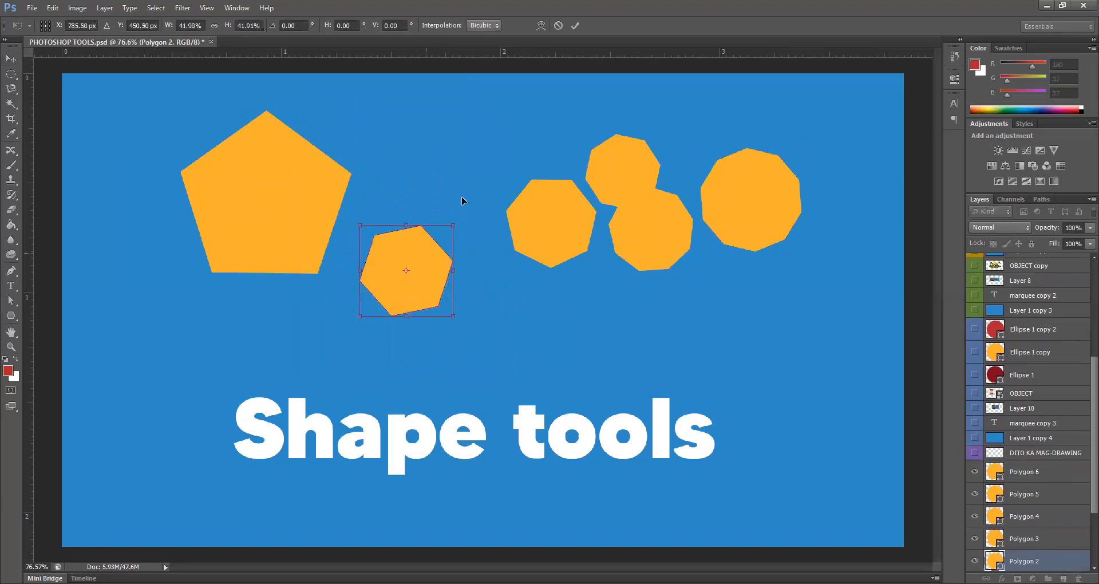
pyautogui.press('Return')
pyautogui.moveTo(431, 250); pyautogui.dragTo(463, 196)
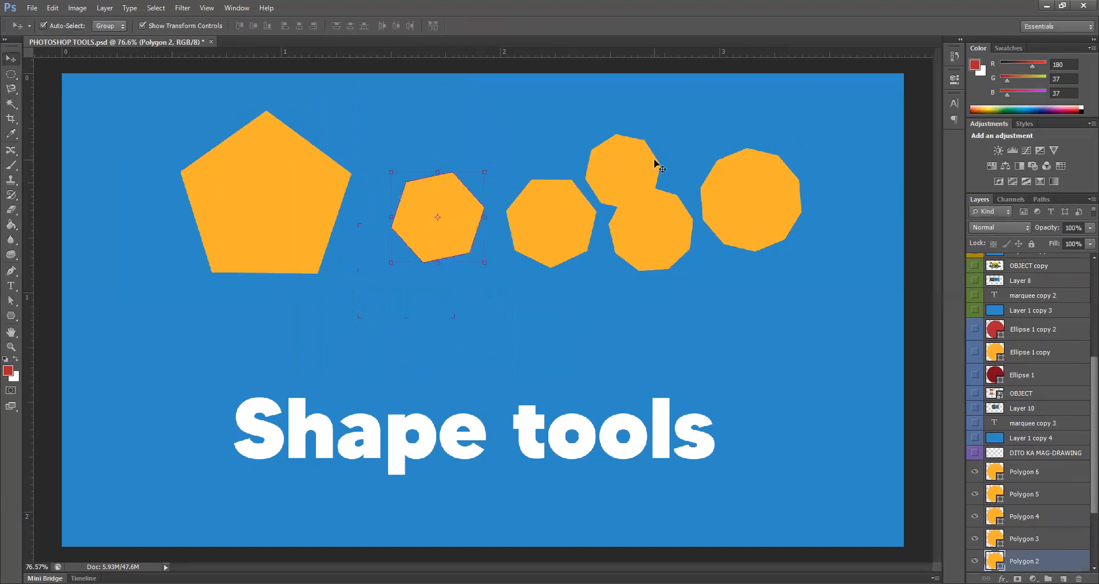
# Hide all six polygon layers, the "Shape tools" text and the blue background, and select Layer 1 copy 5
pyautogui.scroll(-2, 1032, 492)
pyautogui.moveTo(974, 376); pyautogui.dragTo(967, 493)
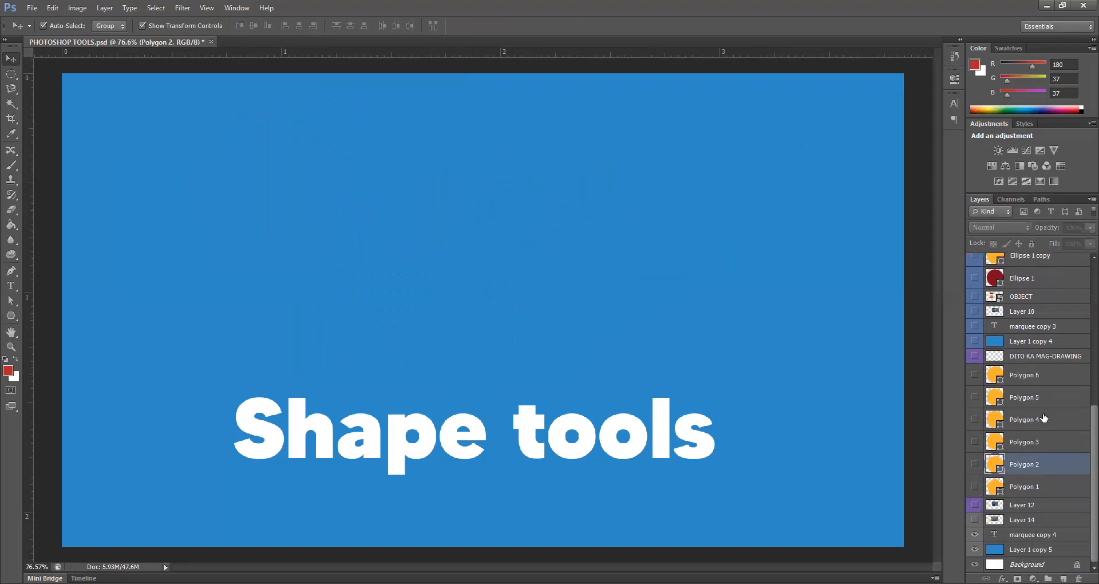
pyautogui.moveTo(975, 535); pyautogui.dragTo(975, 549)
pyautogui.click(1031, 553)
pyautogui.scroll(5, 1070, 466)
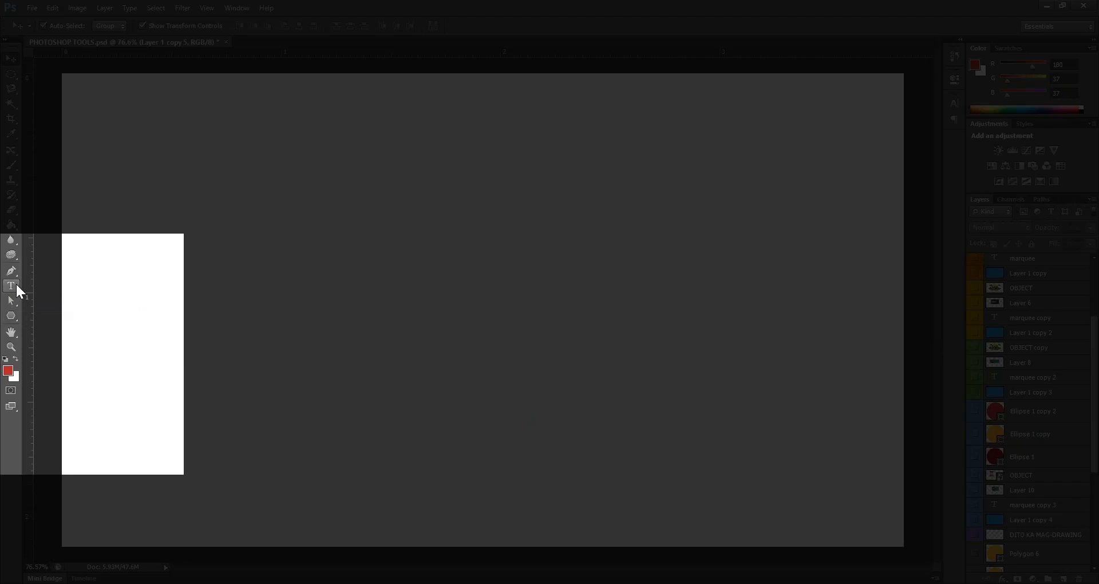
# Create a paragraph text box across the upper canvas with the Type Tool, containing "this is my text"
pyautogui.click(13, 286)
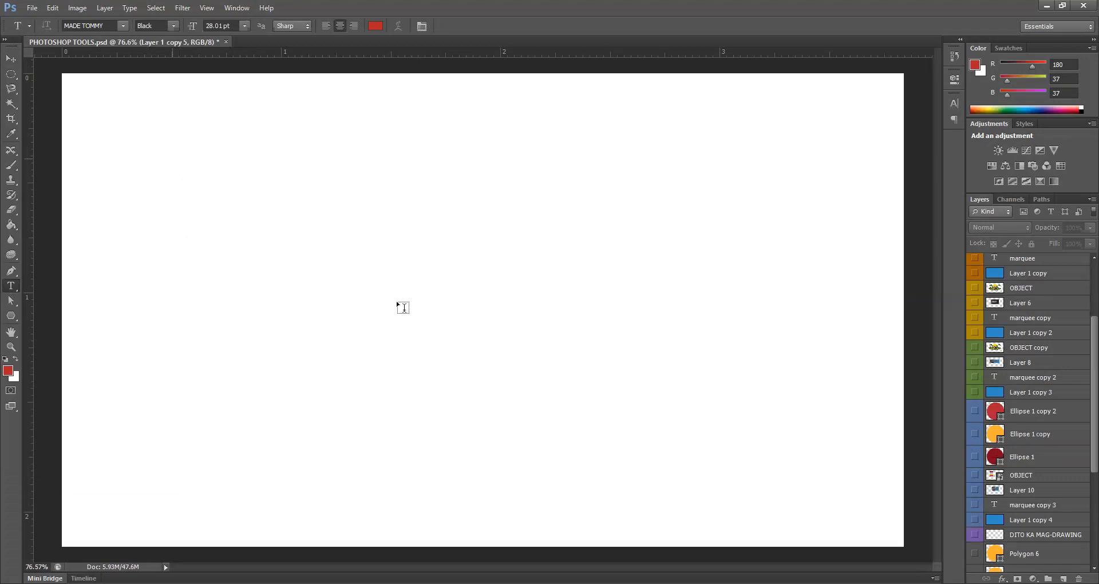
pyautogui.moveTo(173, 159); pyautogui.dragTo(421, 284)
pyautogui.write('ha')
pyautogui.press('BackSpace')
pyautogui.press('BackSpace')
pyautogui.write('this is')
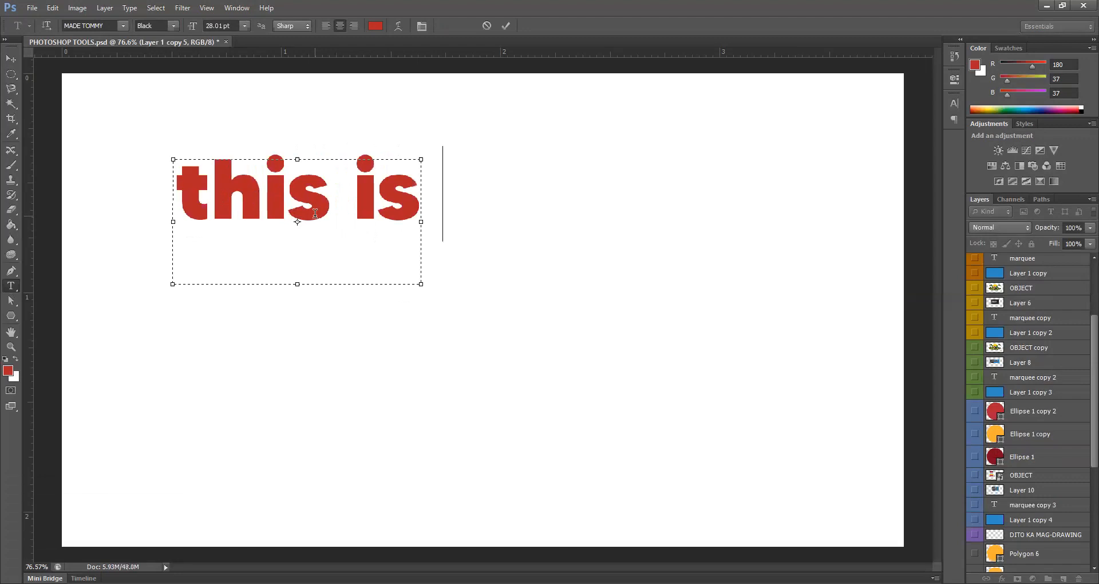
pyautogui.hotkey('ctrl', 'a')
pyautogui.click(381, 200)
pyautogui.write('my ')
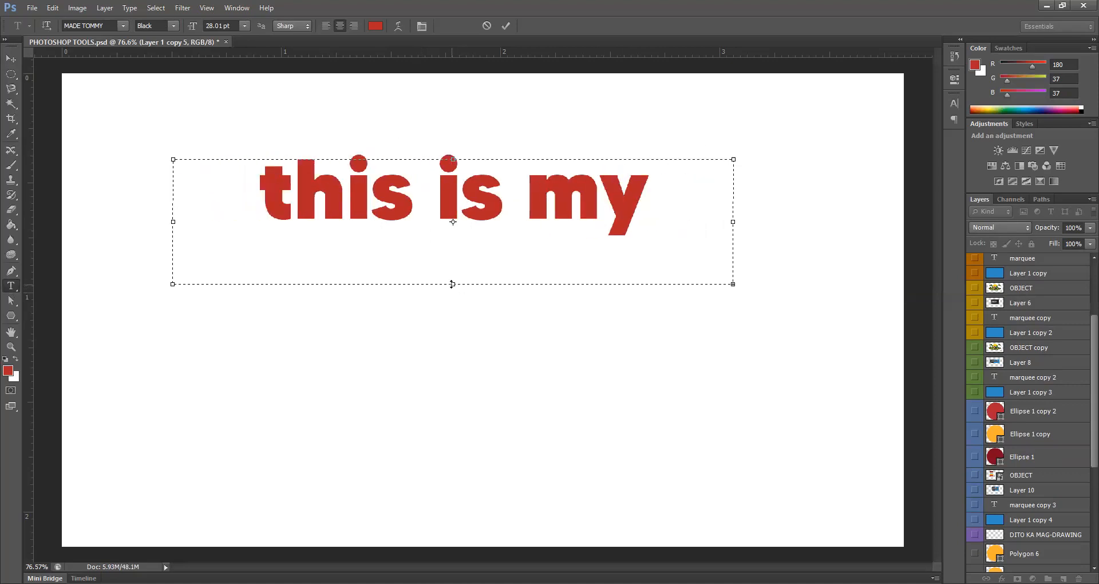
pyautogui.write('text')
pyautogui.click(12, 59)
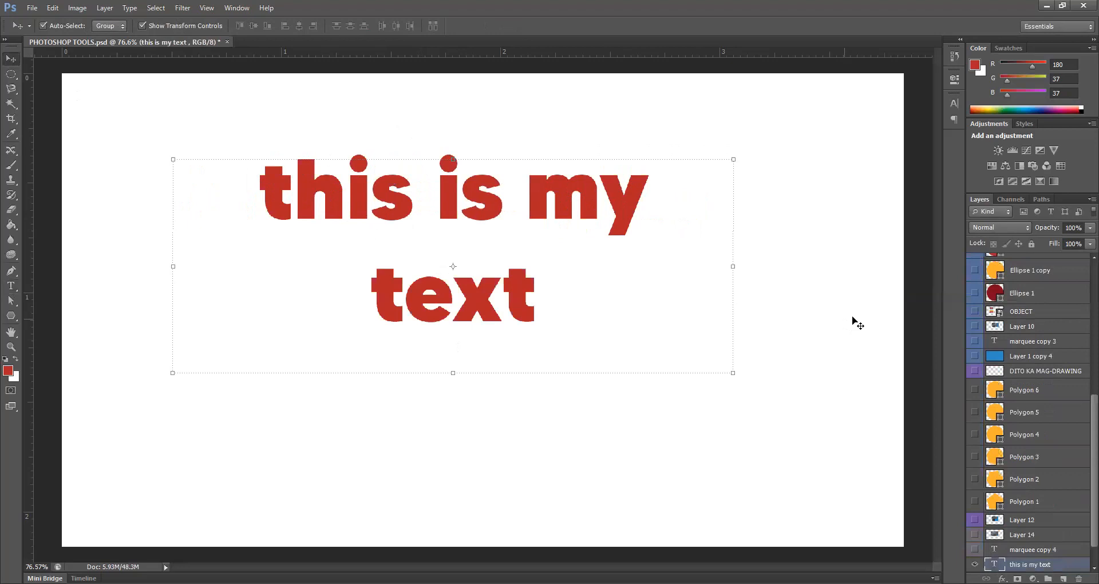
# Move the text block down and right to the middle of the canvas, and toggle its layer's visibility off and on
pyautogui.moveTo(637, 241)
pyautogui.mouseDown()
pyautogui.moveTo(622, 213)
pyautogui.moveTo(617, 272)
pyautogui.moveTo(654, 238)
pyautogui.moveTo(643, 242)
pyautogui.mouseUp()
pyautogui.click(824, 182)
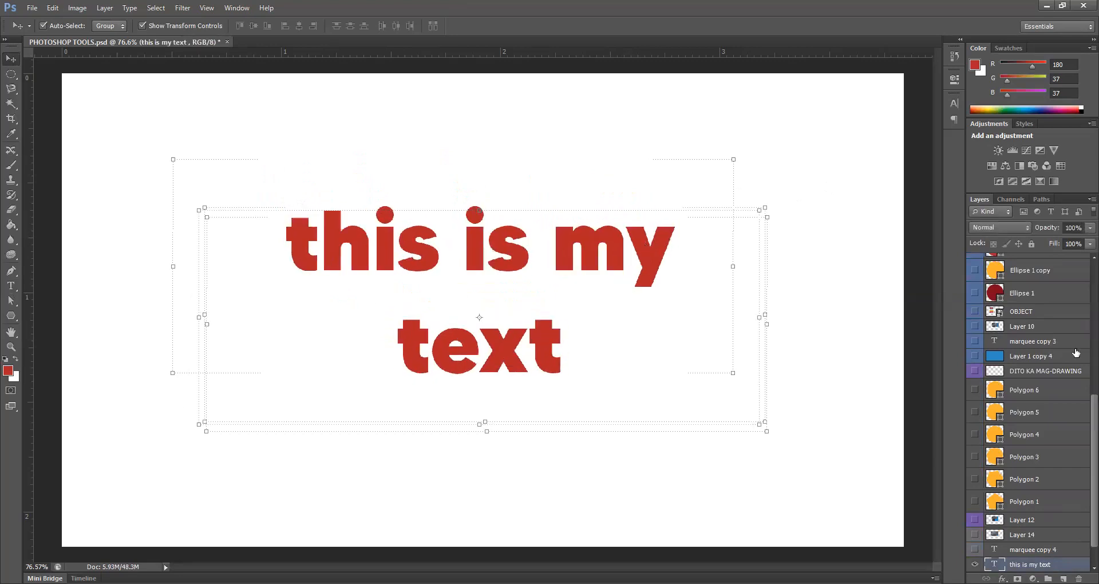
pyautogui.scroll(-2, 973, 532)
pyautogui.click(973, 534)
pyautogui.click(973, 534)
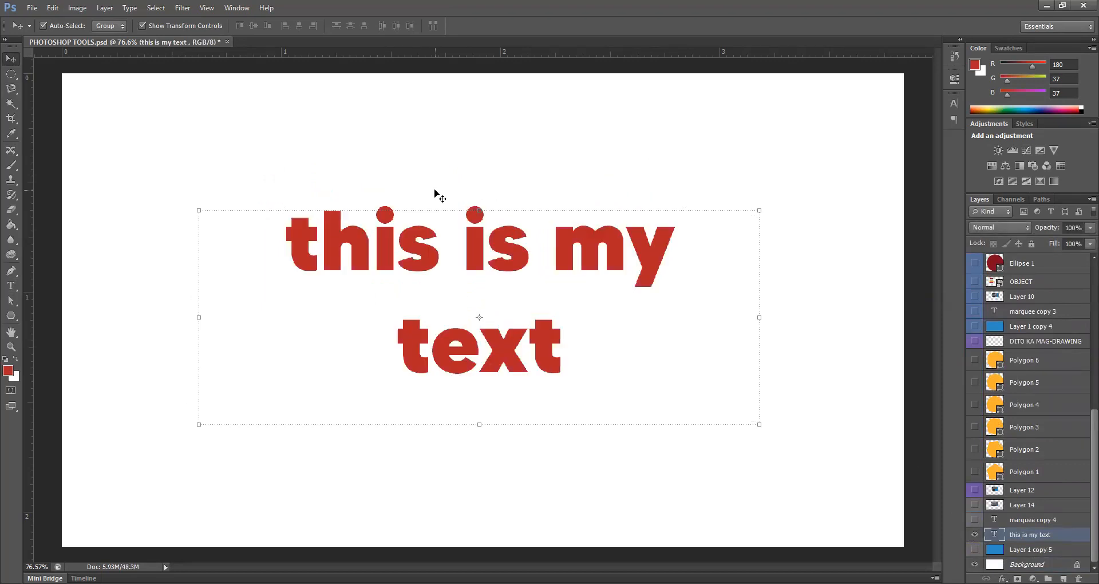
# Open the Character settings and change the text's font to Mesquite Std, followed by my game
pyautogui.click(236, 8)
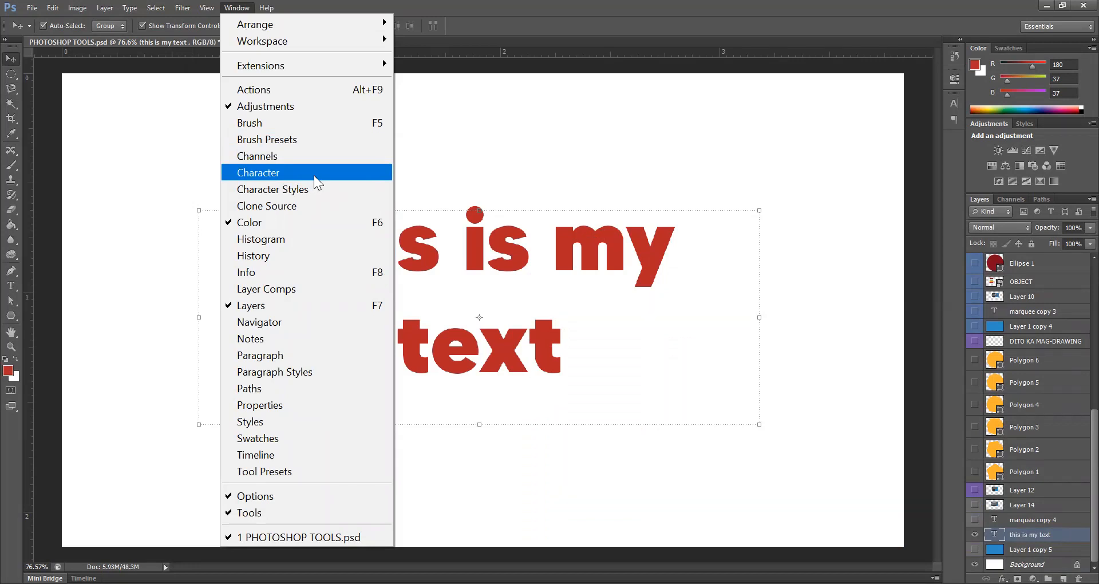
pyautogui.click(316, 182)
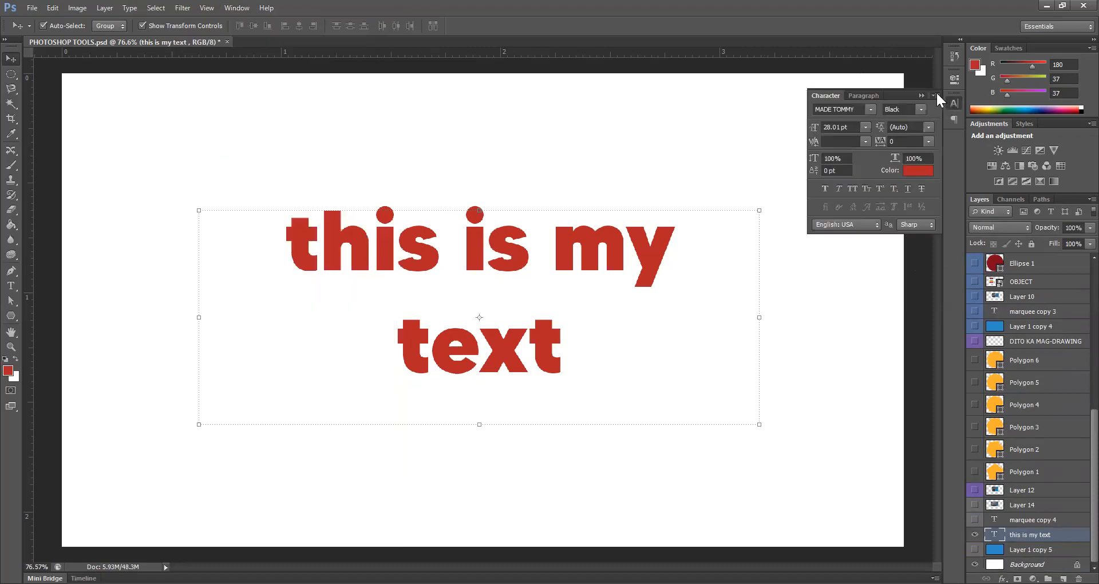
pyautogui.click(874, 108)
pyautogui.click(875, 209)
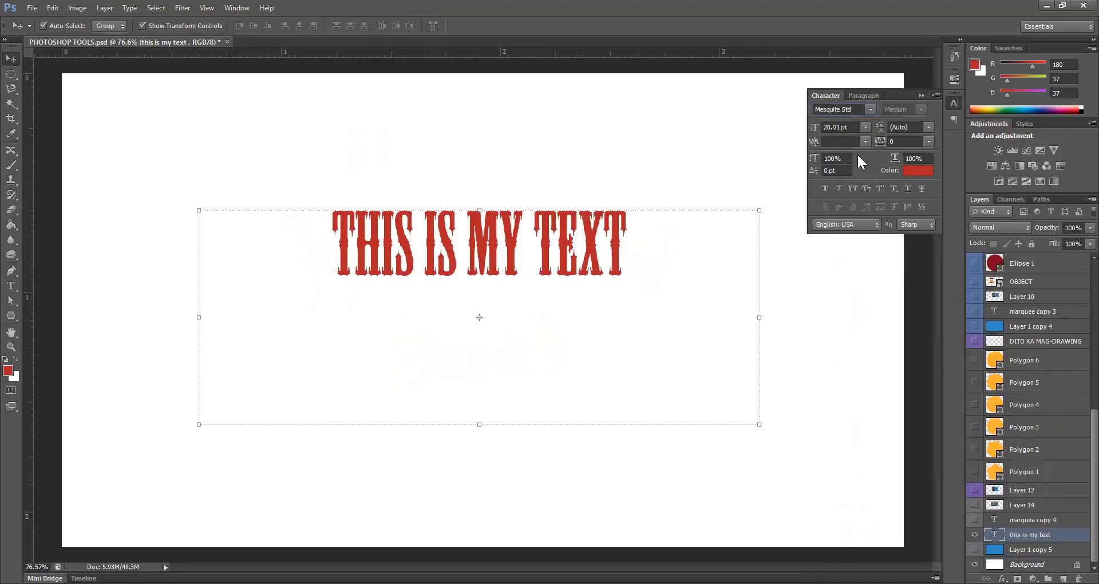
pyautogui.click(870, 108)
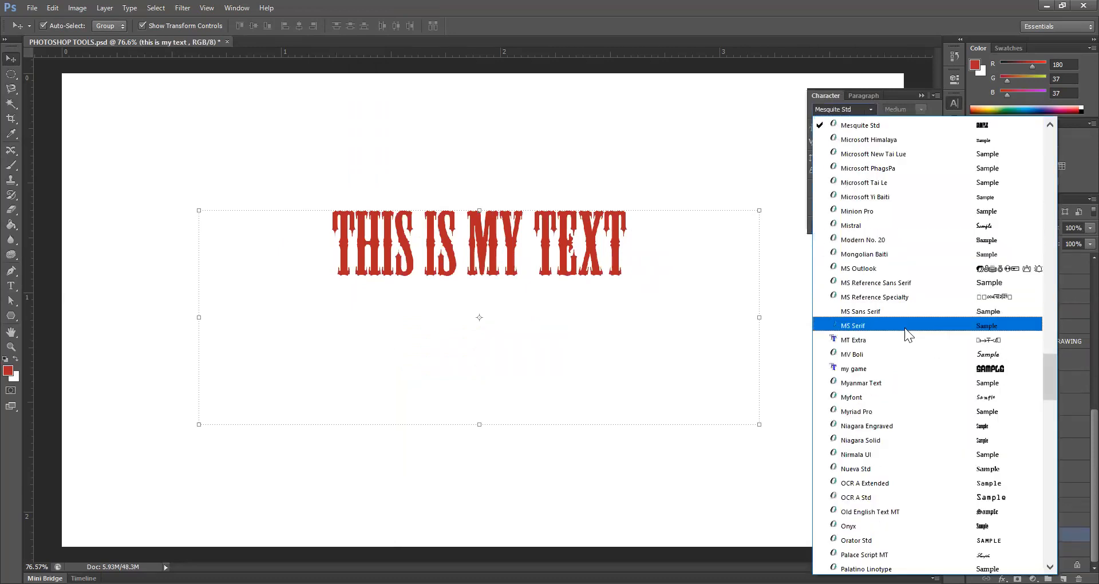
pyautogui.click(914, 366)
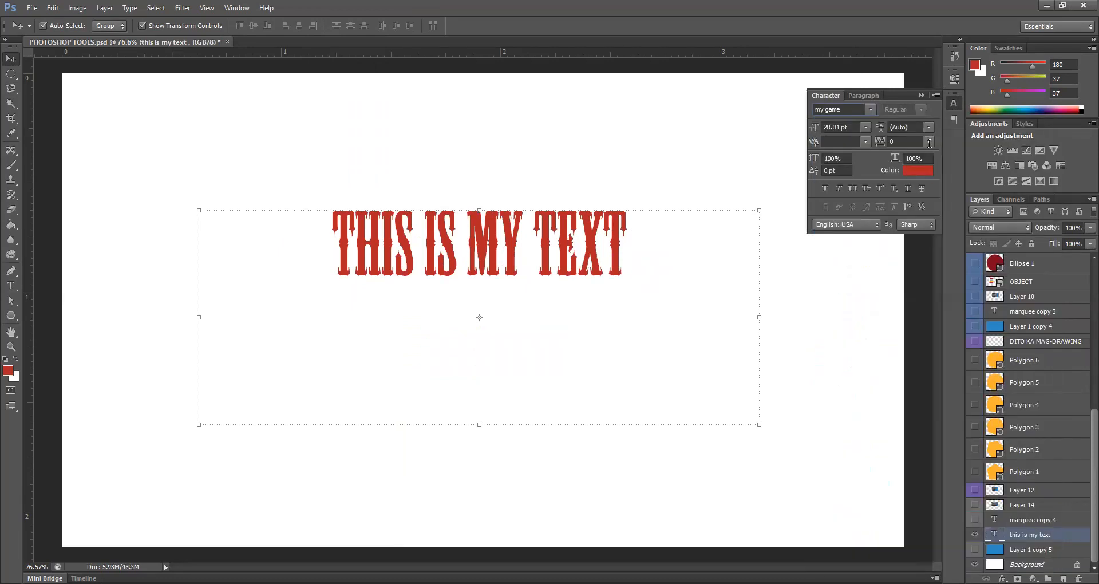
# Set the text's font size to 14 pt and its tracking to 180
pyautogui.click(866, 129)
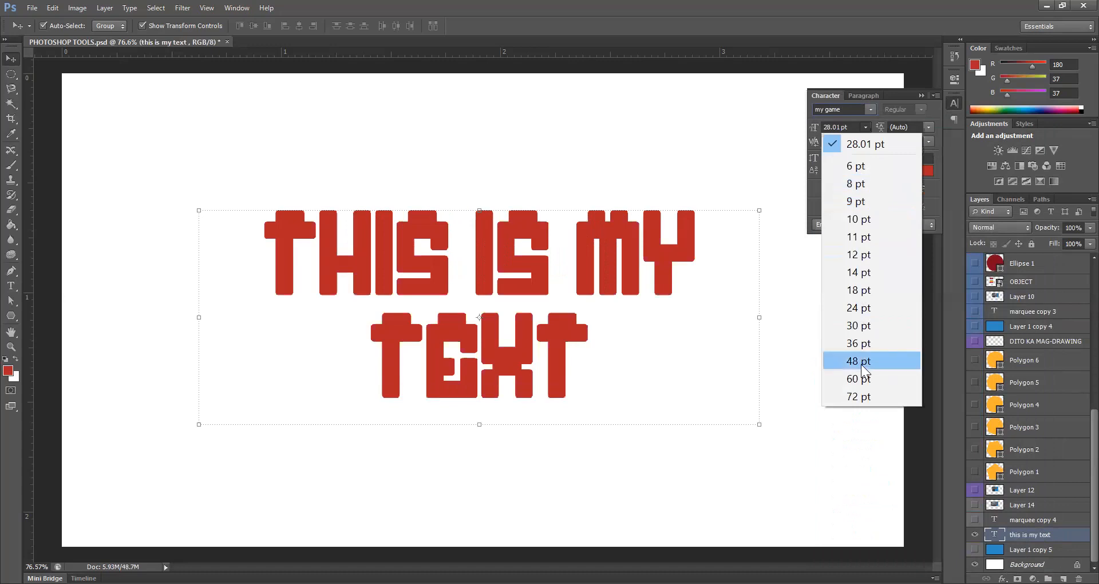
pyautogui.click(858, 291)
pyautogui.click(864, 126)
pyautogui.click(849, 266)
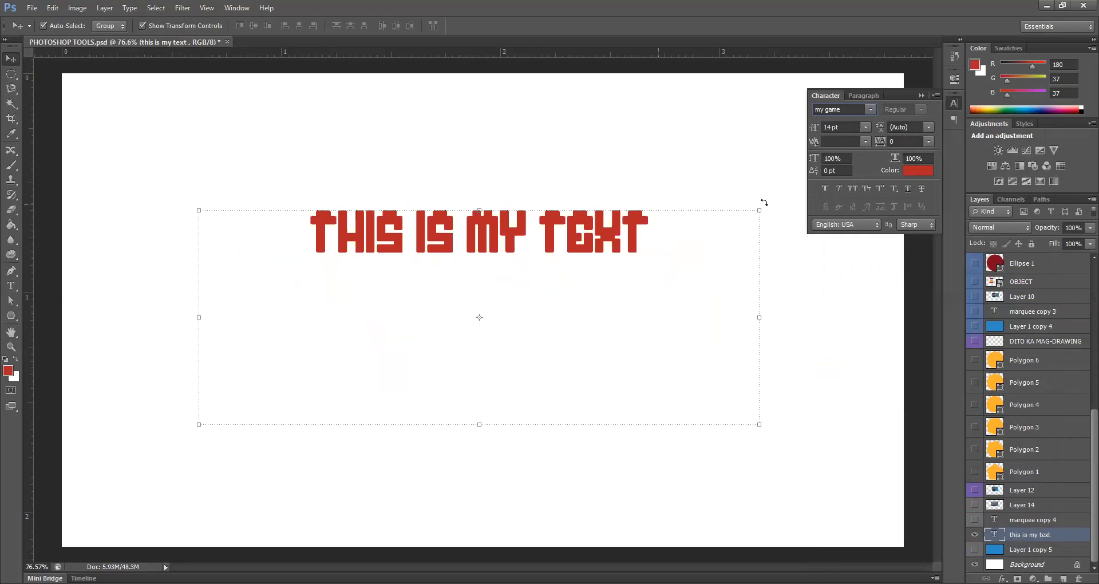
pyautogui.moveTo(880, 145); pyautogui.dragTo(886, 147)
# Change the text colour to teal 25a8b4 and activate the Move Tool
pyautogui.click(910, 171)
pyautogui.click(422, 263)
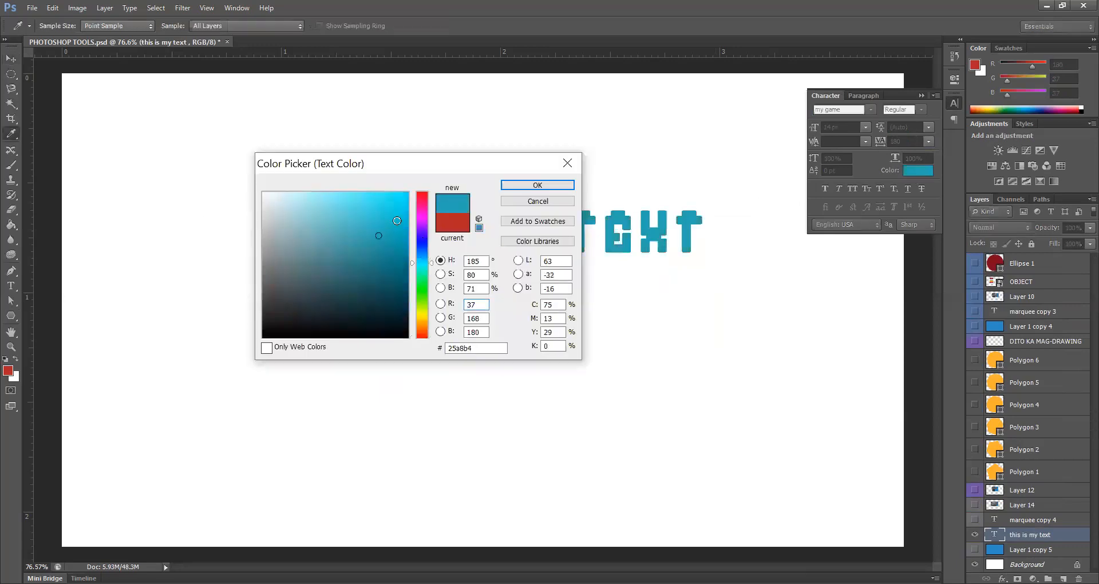
pyautogui.click(538, 185)
pyautogui.press('v')
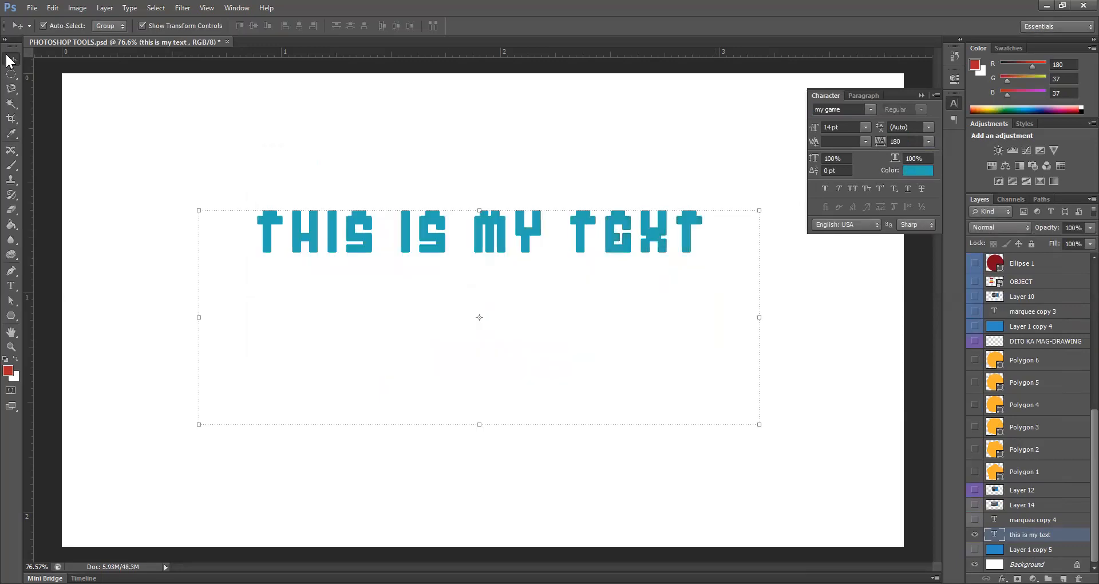
# Deselect the teal text and hide the "this is my text" layer
pyautogui.click(662, 112)
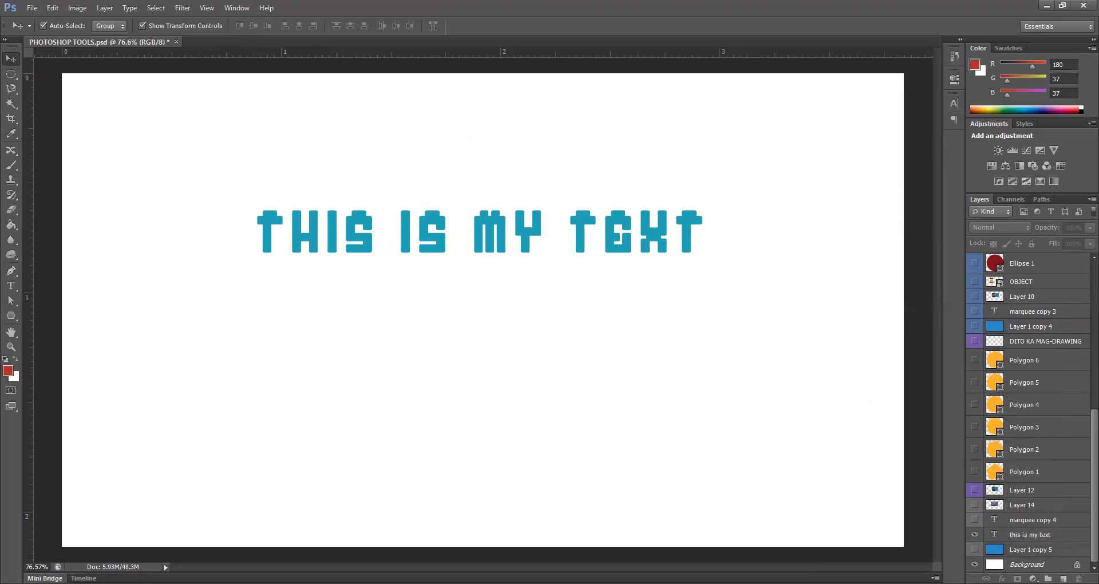
pyautogui.click(972, 534)
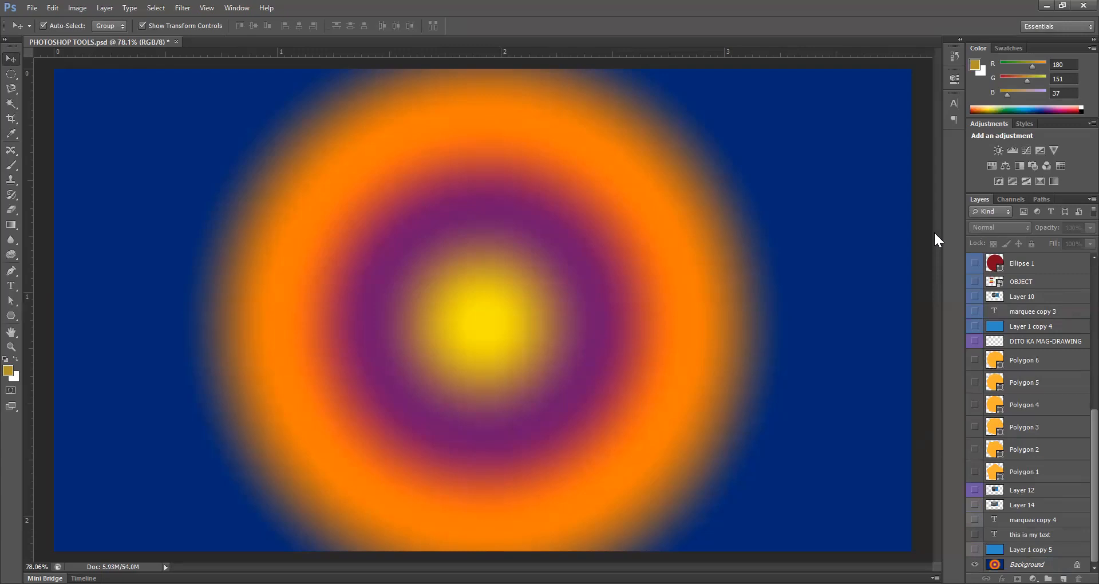
# Examine the radial gradient by zooming in and out repeatedly, and fit the whole canvas in the window
pyautogui.hotkey('ctrl', '+')
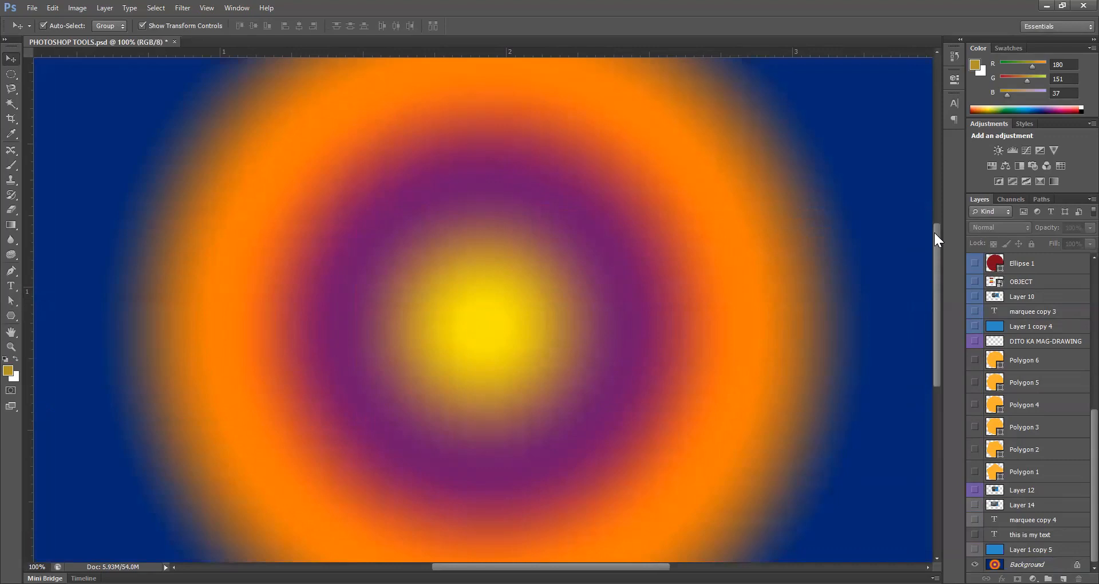
pyautogui.hotkey('ctrl', '+')
pyautogui.hotkey('ctrl', '+')
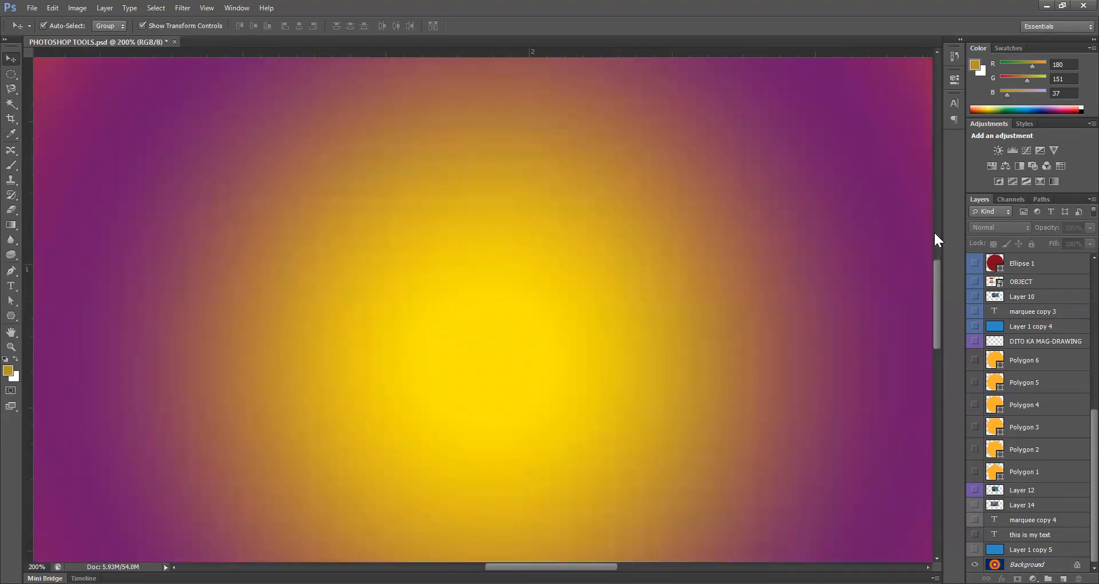
pyautogui.hotkey('ctrl', '-')
pyautogui.hotkey('ctrl', '-')
pyautogui.hotkey('ctrl', '-')
pyautogui.hotkey('ctrl', '-')
pyautogui.hotkey('ctrl', '-')
pyautogui.hotkey('ctrl', '-')
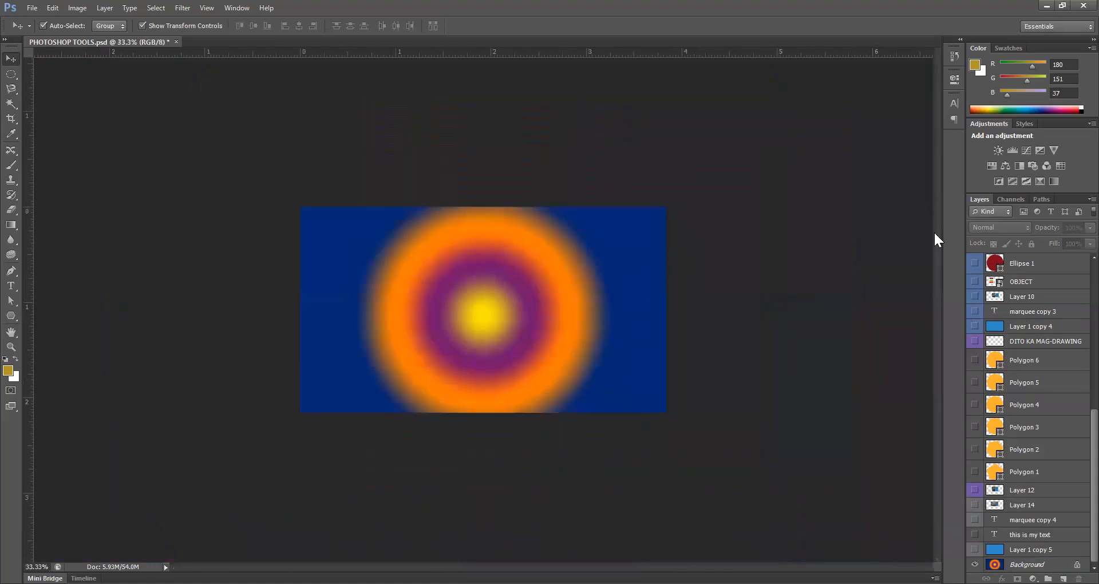
pyautogui.hotkey('ctrl', '+')
pyautogui.hotkey('ctrl', '+')
pyautogui.hotkey('ctrl', '+')
pyautogui.hotkey('ctrl', '+')
pyautogui.hotkey('ctrl', '+')
pyautogui.hotkey('ctrl', '+')
pyautogui.hotkey('ctrl', '-')
pyautogui.hotkey('ctrl', '-')
pyautogui.hotkey('ctrl', '-')
pyautogui.hotkey('ctrl', '-')
pyautogui.hotkey('ctrl', '-')
pyautogui.hotkey('ctrl', '-')
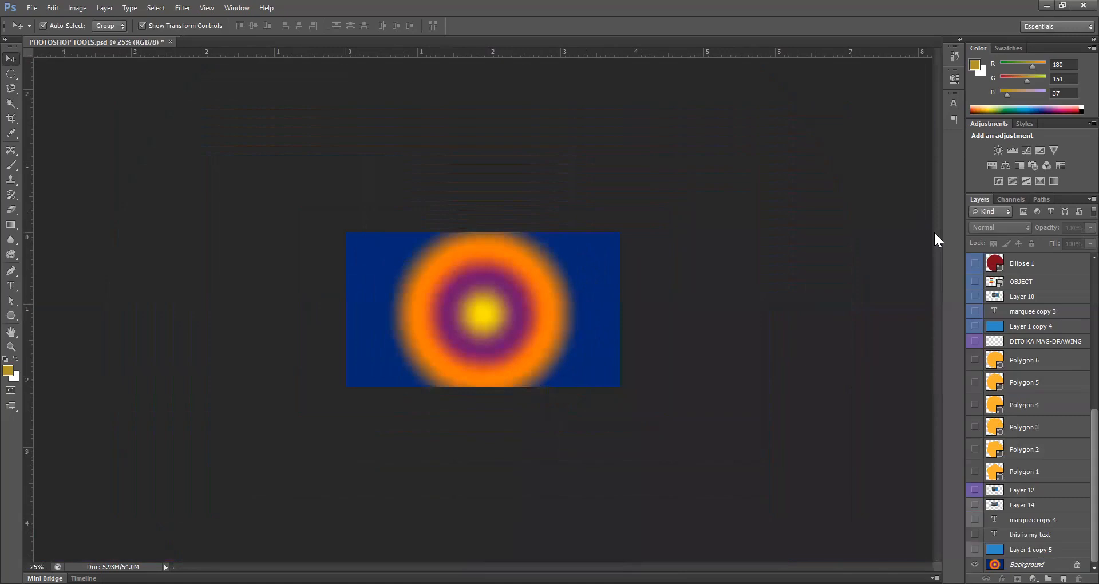
pyautogui.hotkey('ctrl', '0')
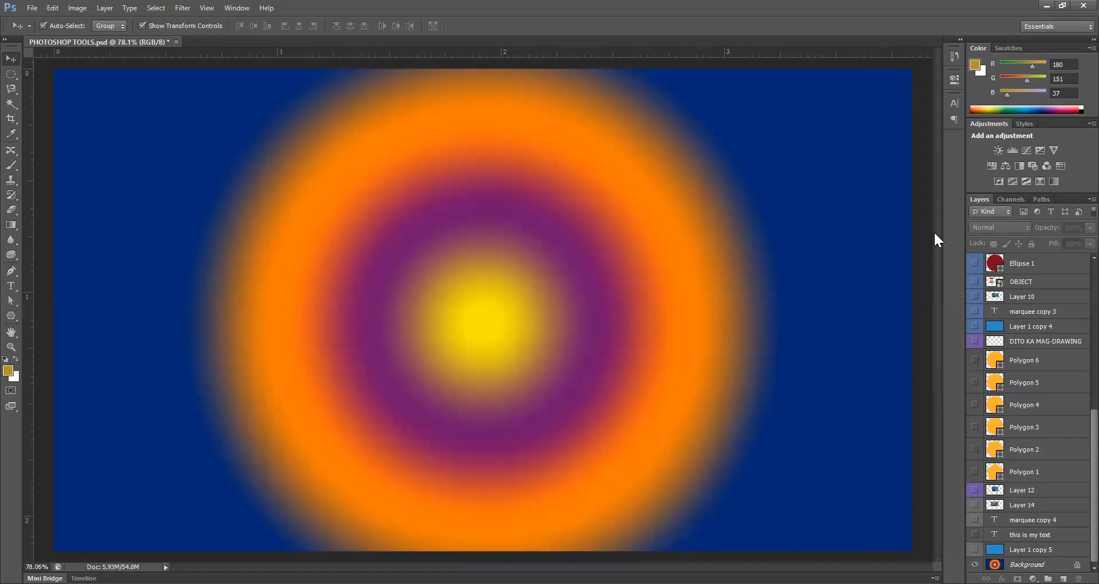
# Inspect the gradient's upper-left area at 300% with the Hand Tool, fit the canvas in the window, and return to the Move Tool
pyautogui.hotkey('ctrl', '+')
pyautogui.hotkey('ctrl', '+')
pyautogui.hotkey('ctrl', '+')
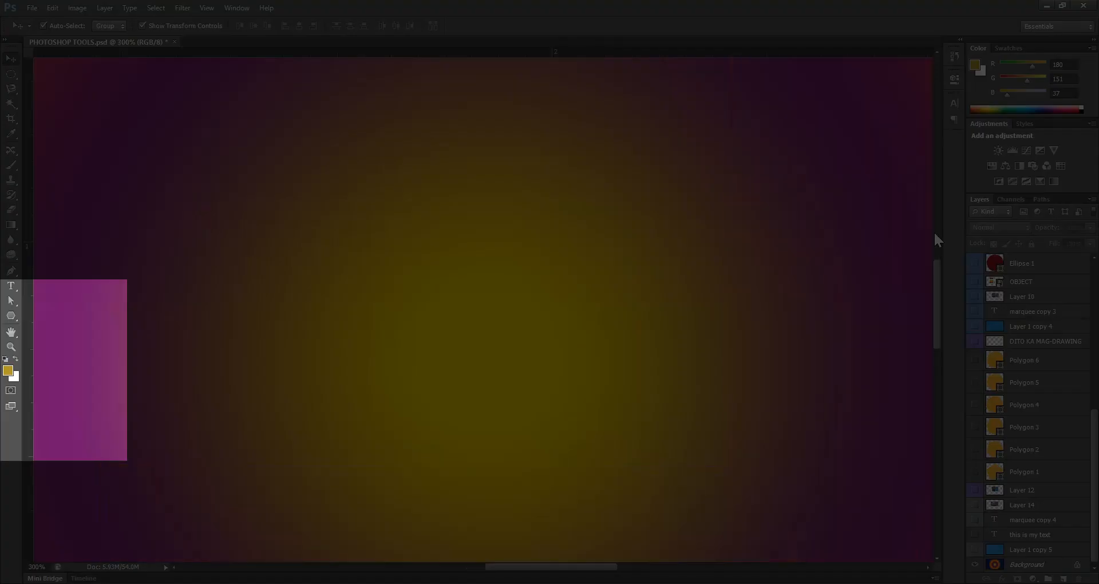
pyautogui.click(14, 333)
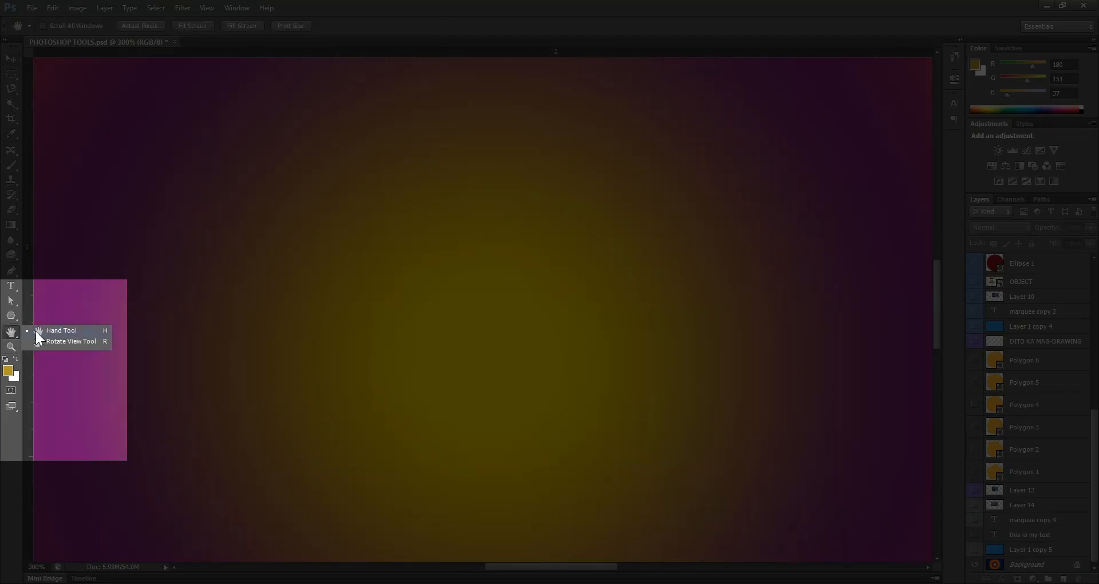
pyautogui.click(35, 331)
pyautogui.moveTo(332, 366); pyautogui.dragTo(458, 175)
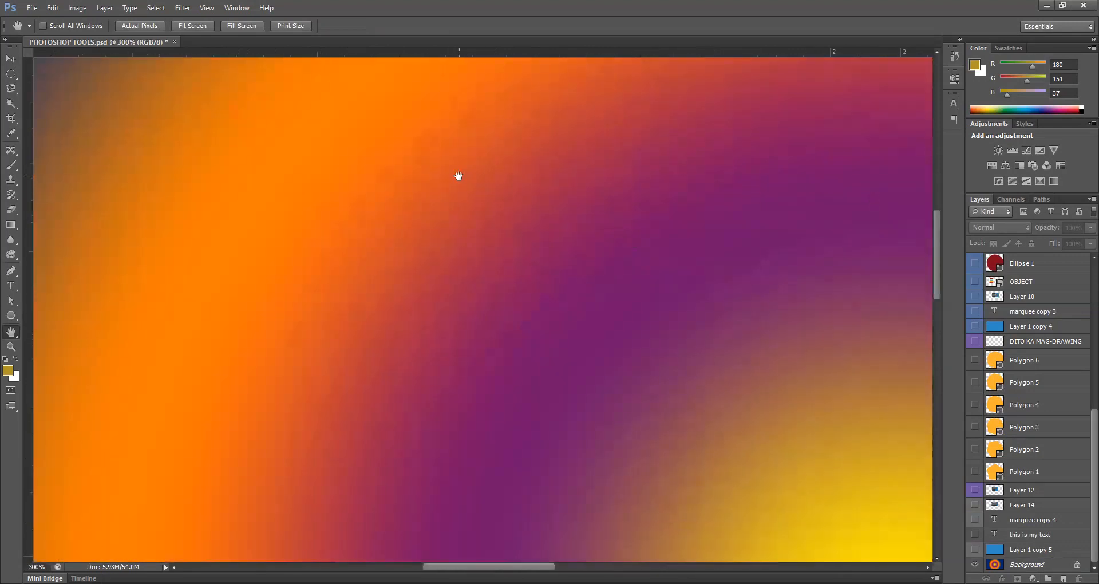
pyautogui.hotkey('ctrl', '0')
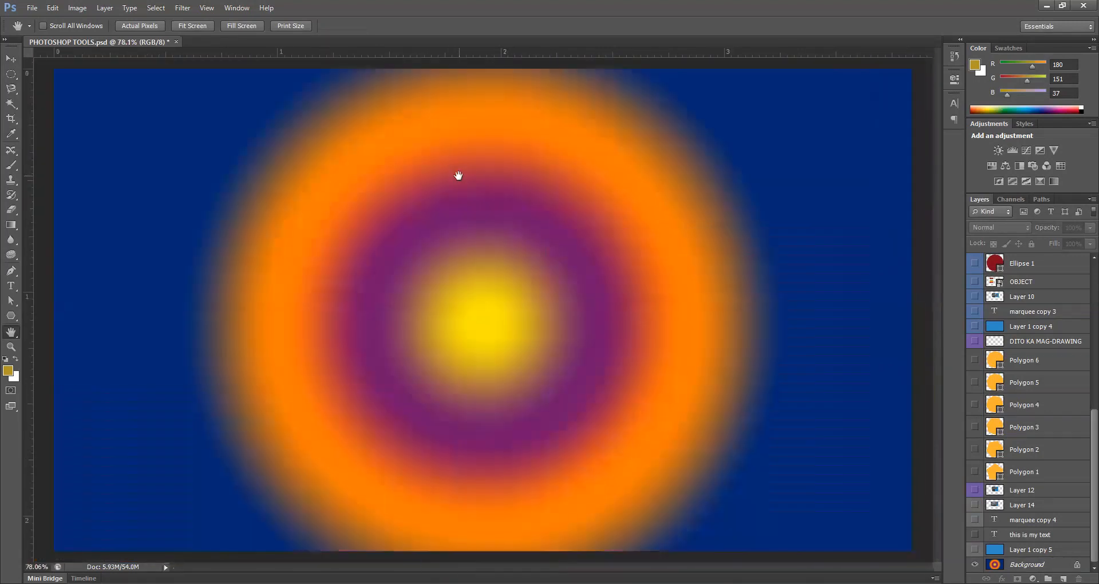
pyautogui.click(10, 60)
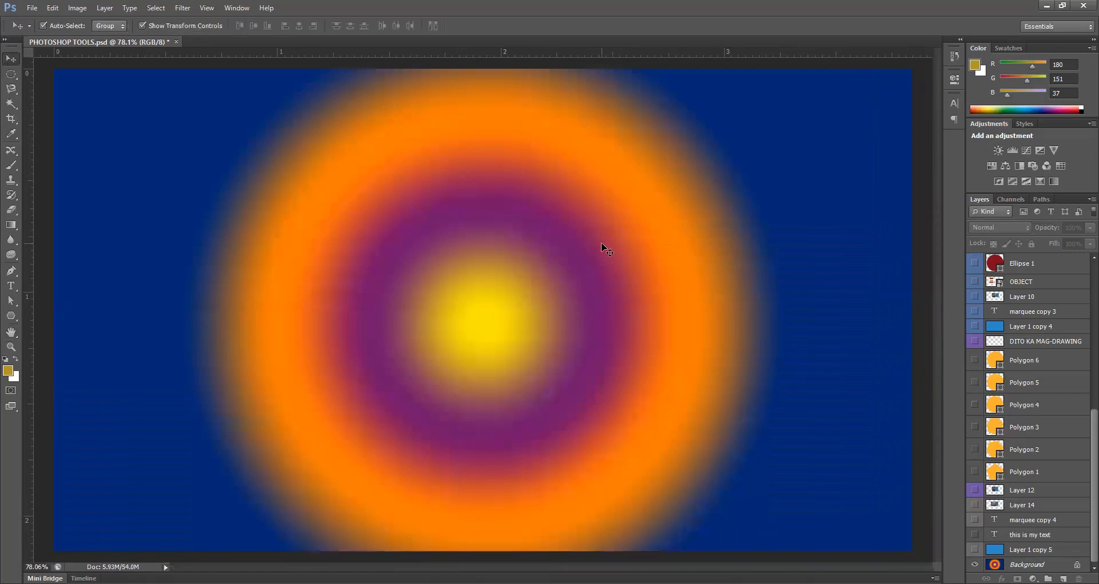
# Set the foreground colour to yellow f7ce2a and the background colour to dark red 631a1a
pyautogui.click(12, 372)
pyautogui.click(384, 196)
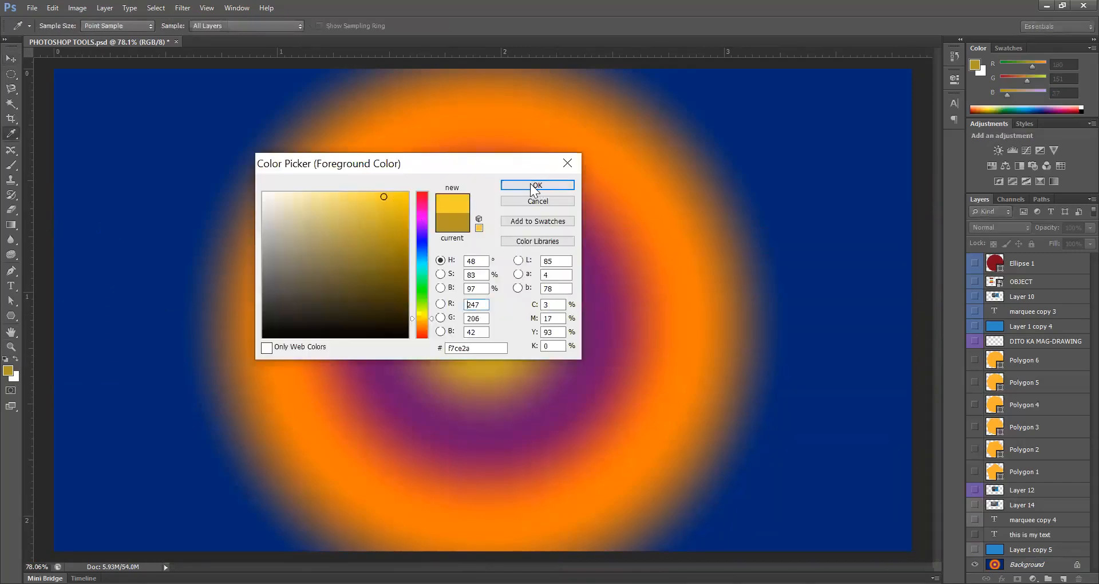
pyautogui.press('Return')
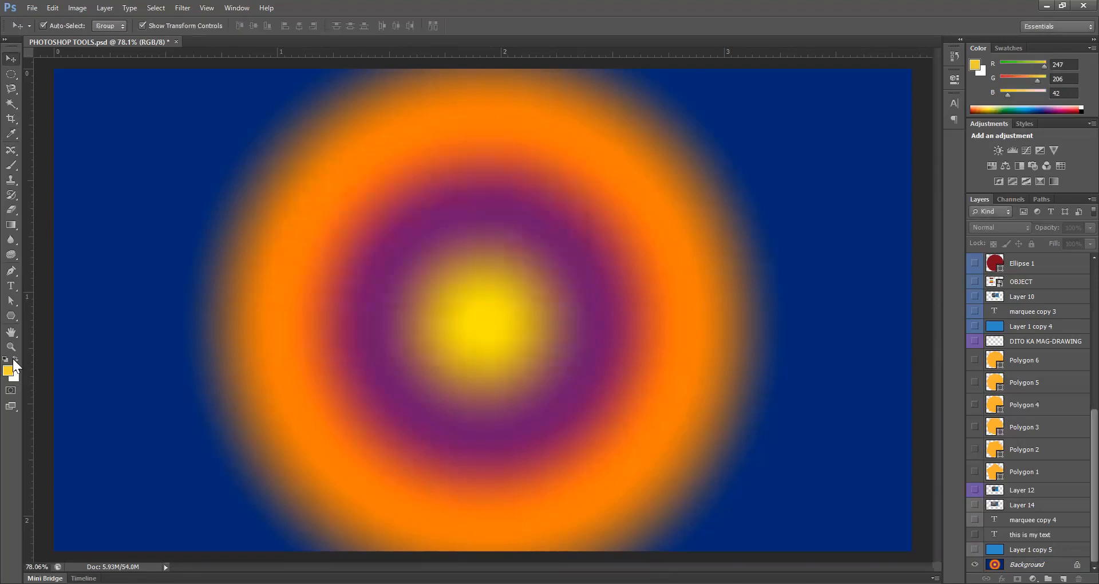
pyautogui.click(15, 378)
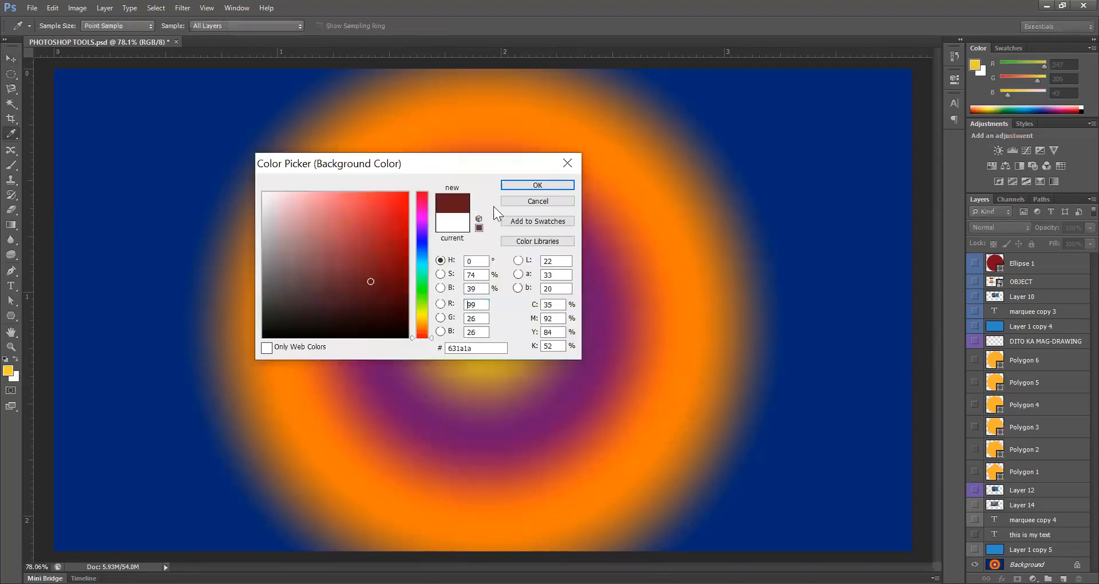
pyautogui.click(513, 186)
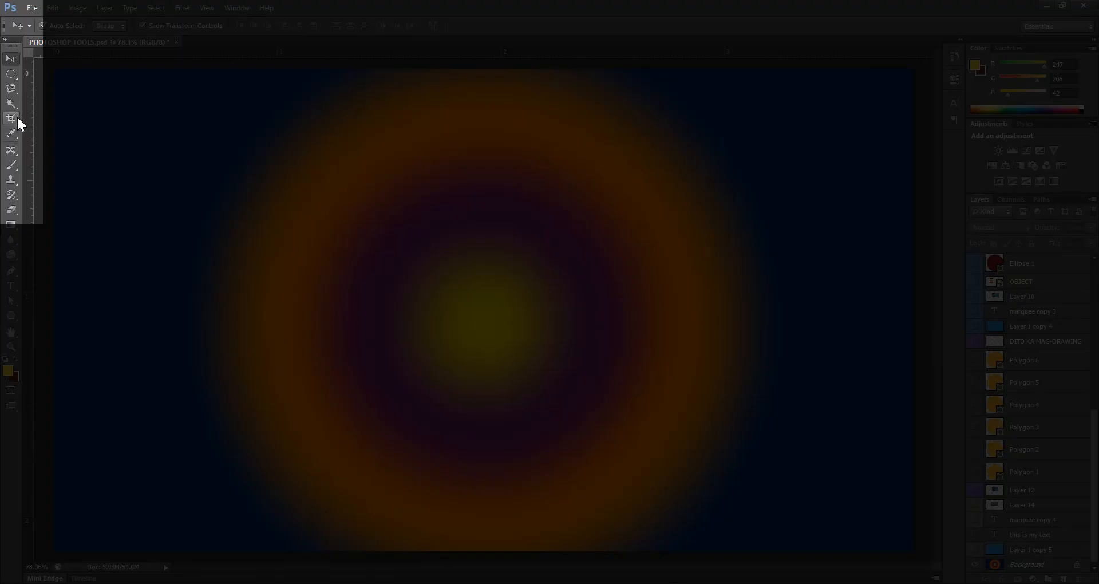
# Crop about a quarter of the canvas off its left side plus a narrow strip from every edge, and return to the Move Tool
pyautogui.click(11, 119)
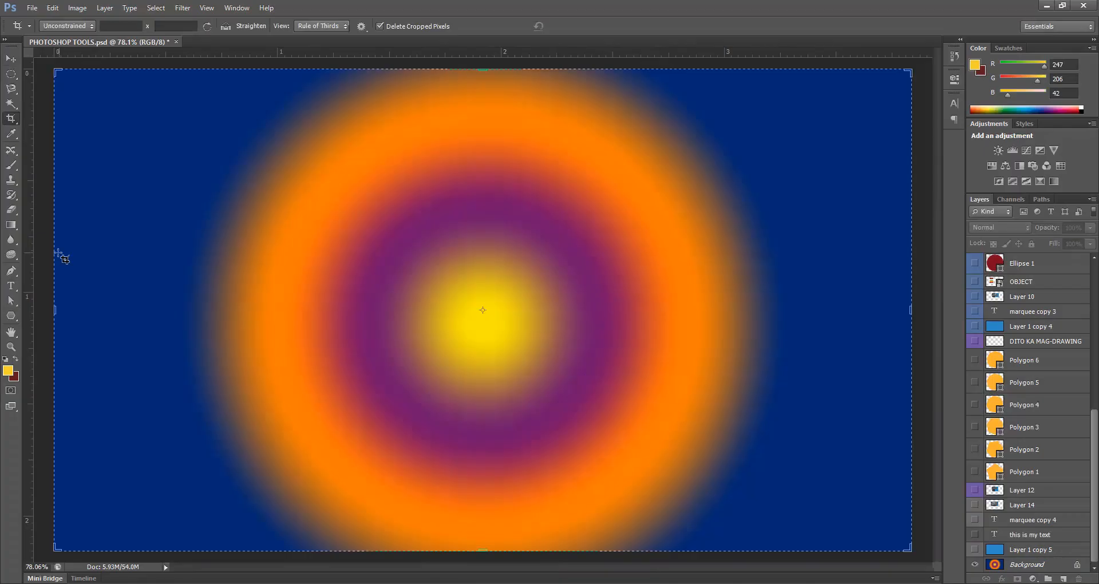
pyautogui.click(55, 304)
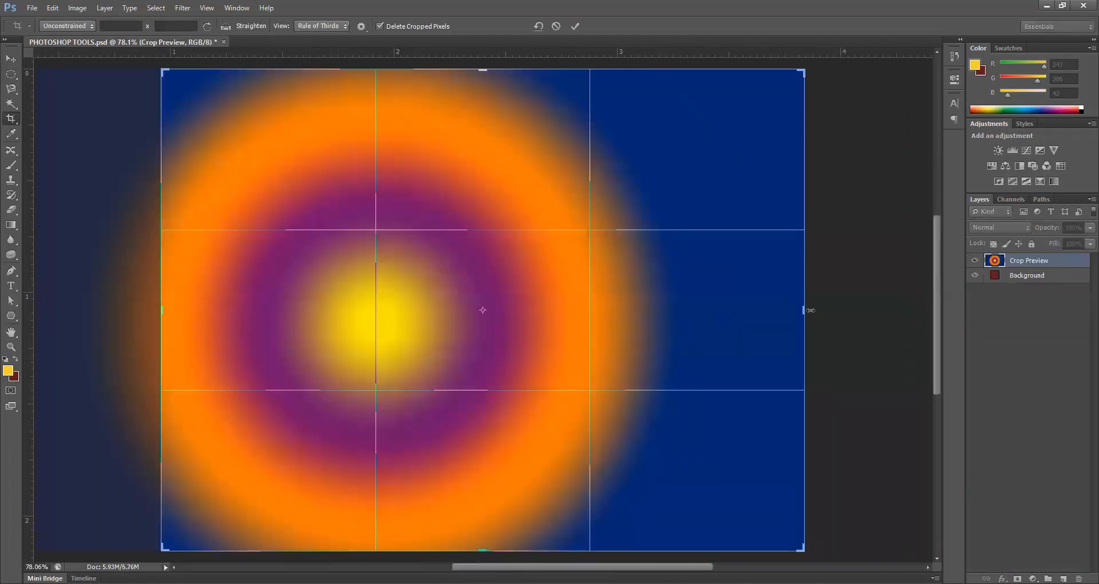
pyautogui.moveTo(812, 311); pyautogui.dragTo(647, 302)
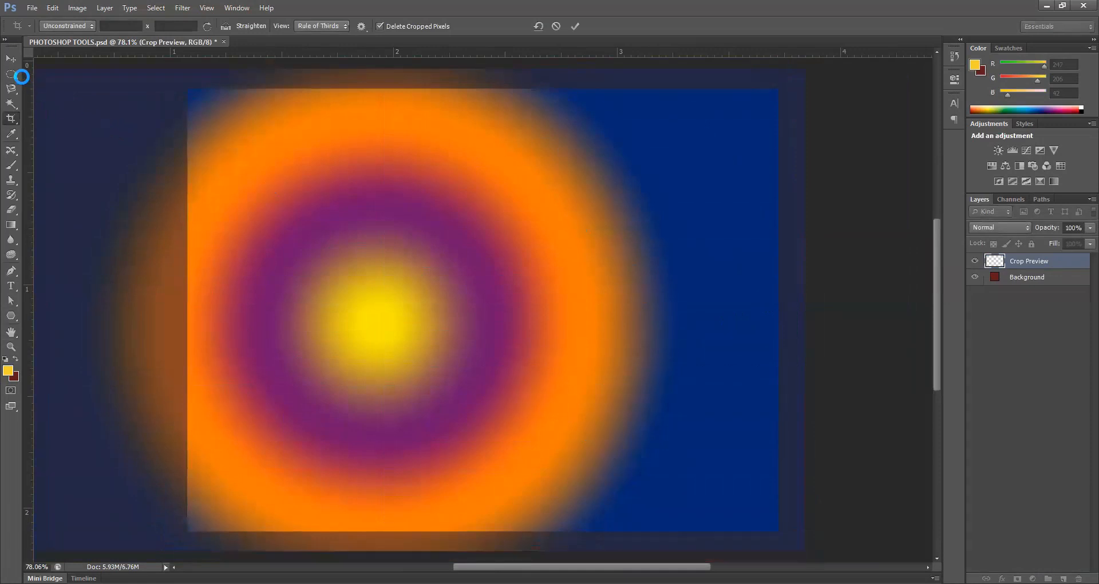
pyautogui.click(13, 62)
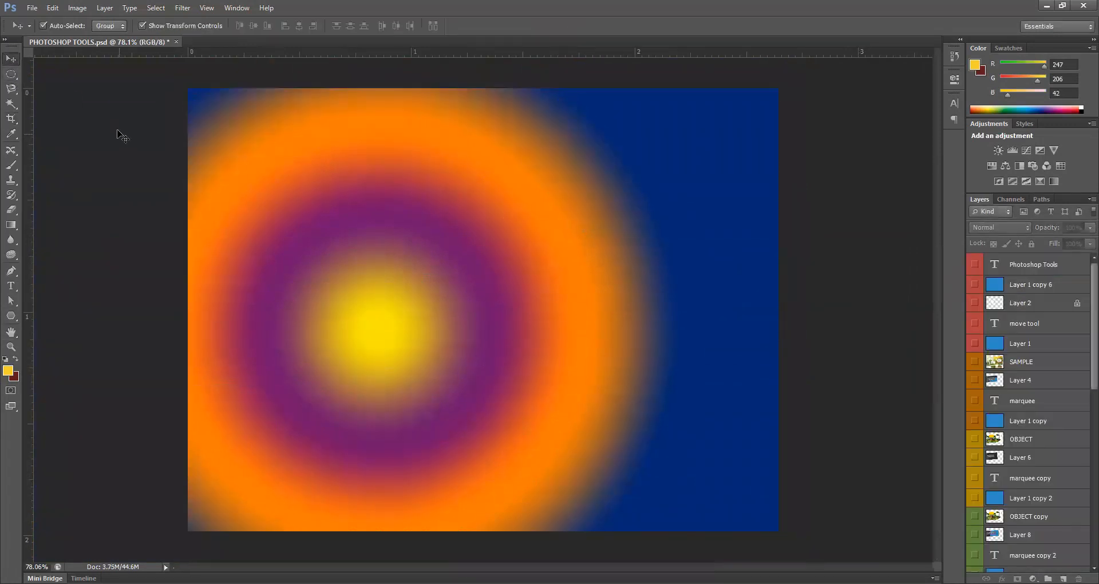
pyautogui.hotkey('ctrl', '0')
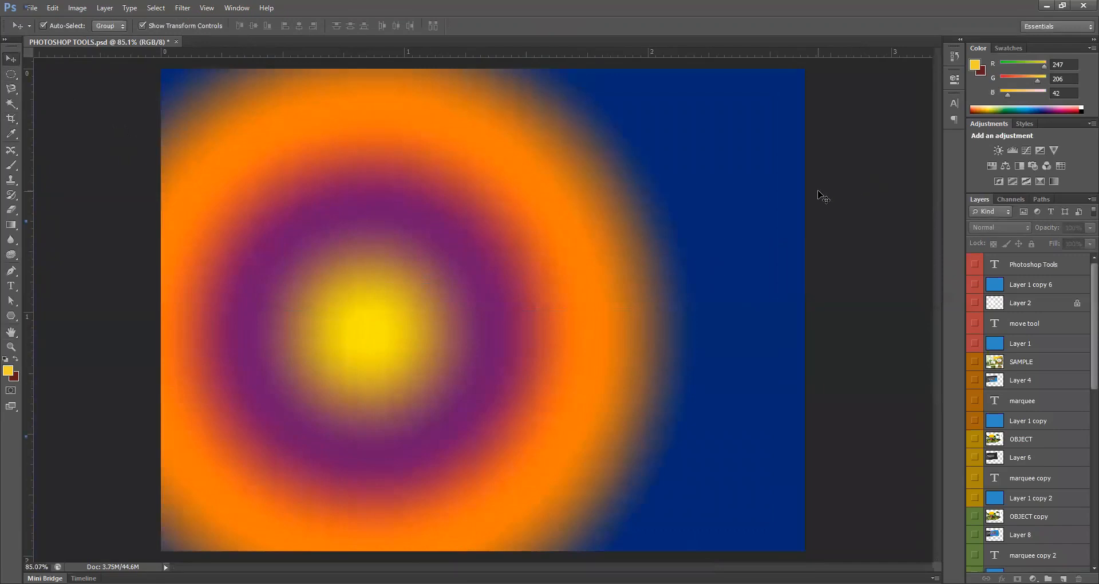